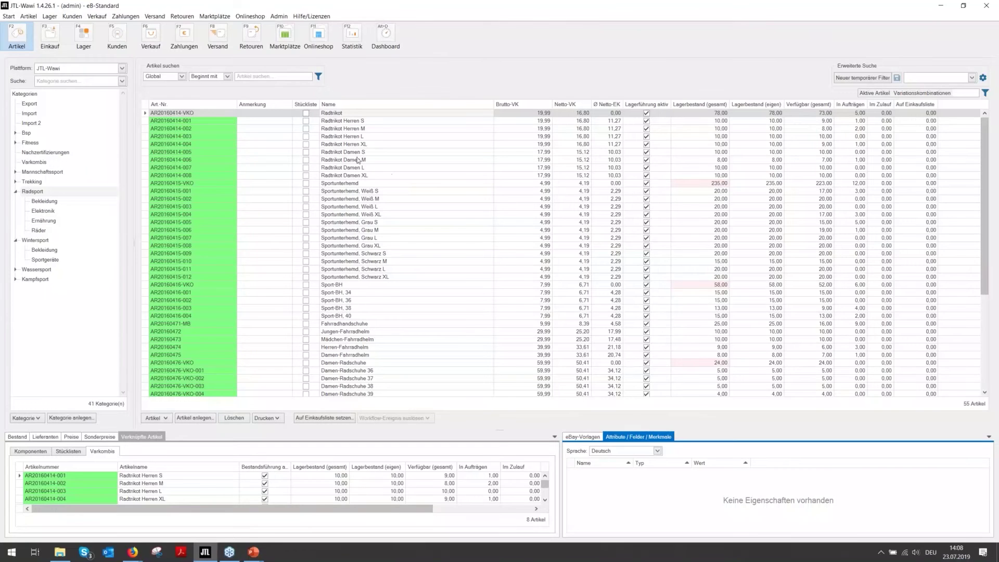
# Open the article "Radtrikot Herren S", view its preview image and the platforms using it, and close the article master data.
pyautogui.moveTo(233, 139)
pyautogui.moveTo(225, 163)
pyautogui.click(331, 122)
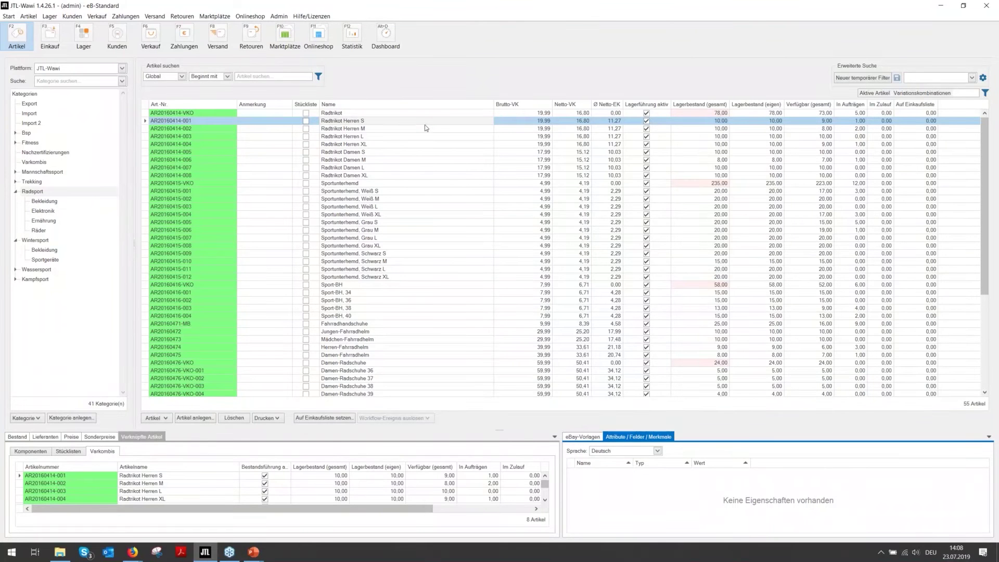
pyautogui.doubleClick(425, 124)
pyautogui.click(391, 148)
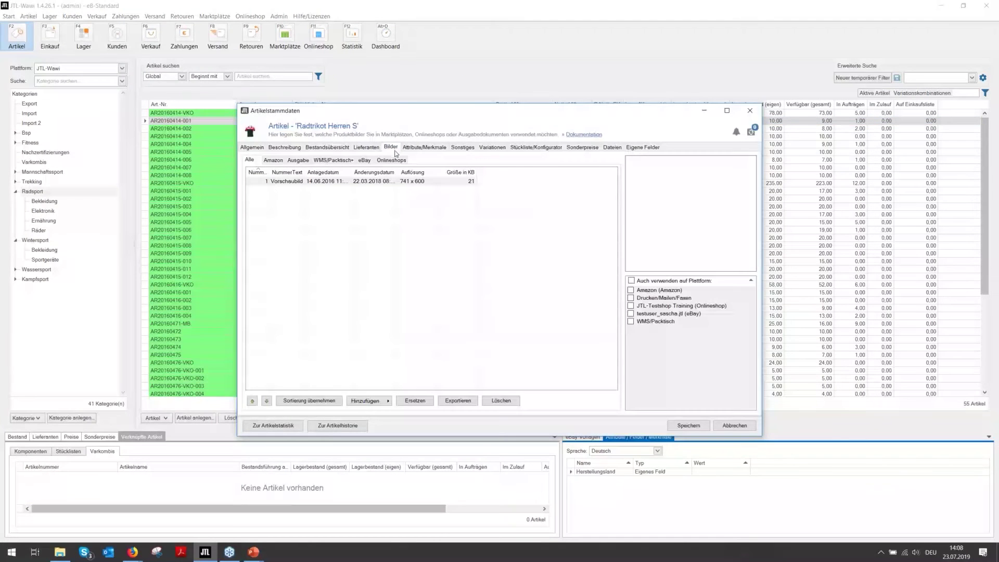
pyautogui.click(401, 182)
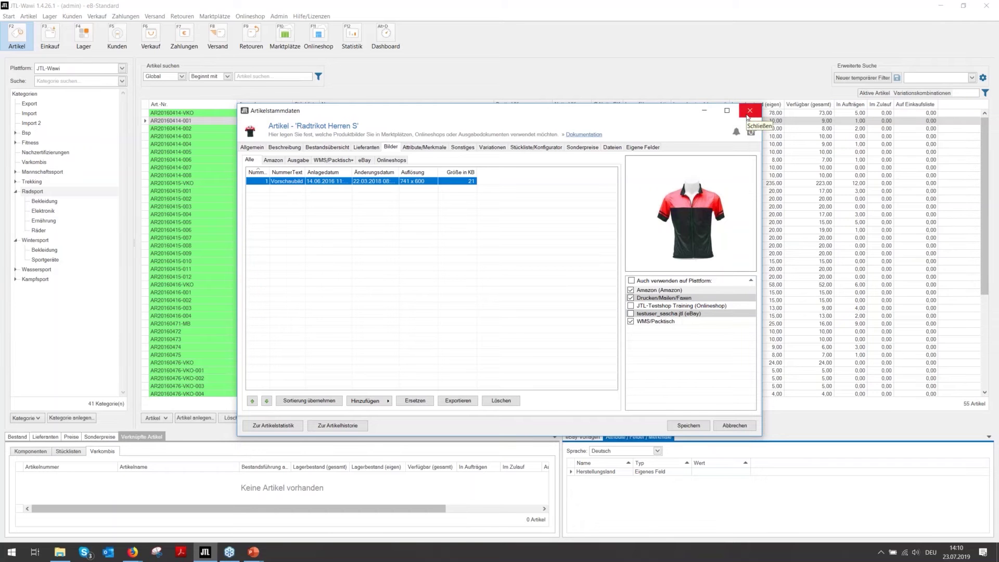
pyautogui.click(747, 115)
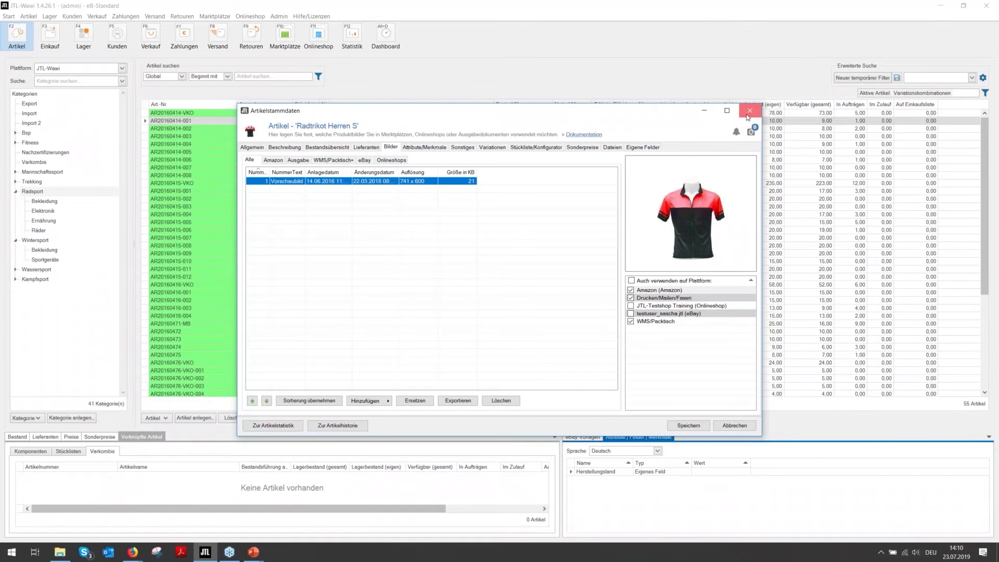
# Switch to the Artikelbilder folder in File Explorer and open the CSV file JTL-Wawi-Bildexport-23072019 in Excel.
pyautogui.click(55, 558)
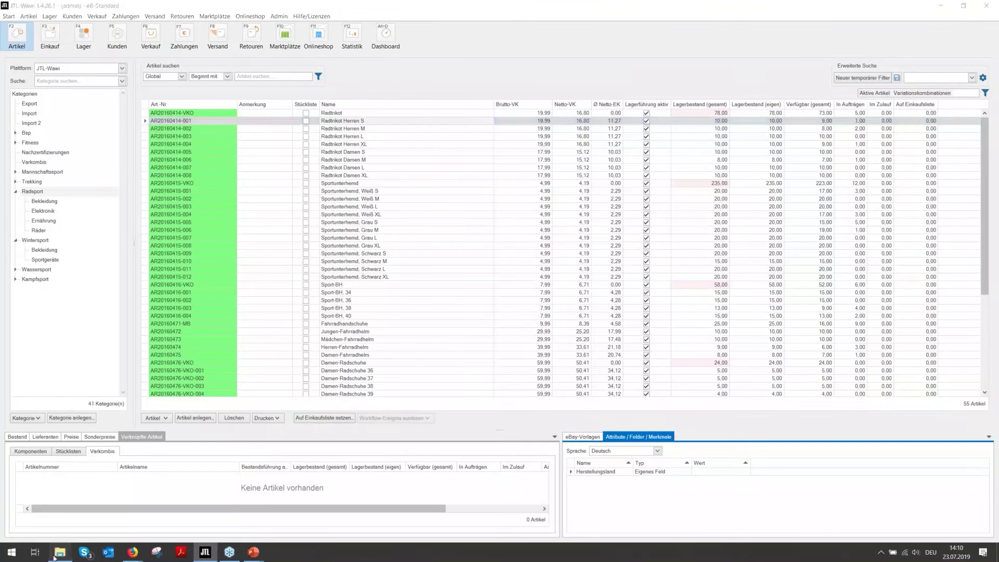
pyautogui.moveTo(690, 20); pyautogui.dragTo(446, 113)
pyautogui.doubleClick(446, 113)
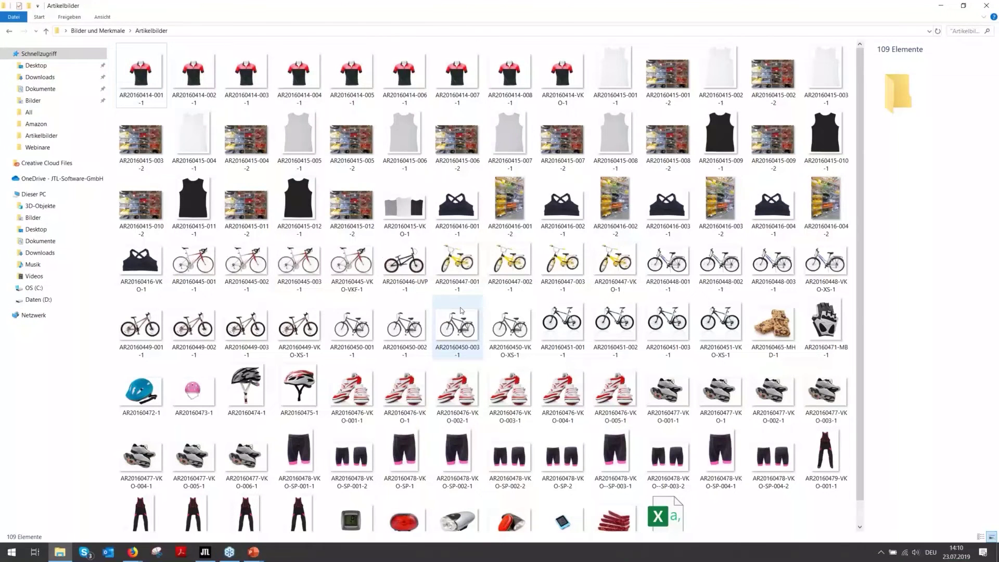
pyautogui.scroll(-2, 460, 311)
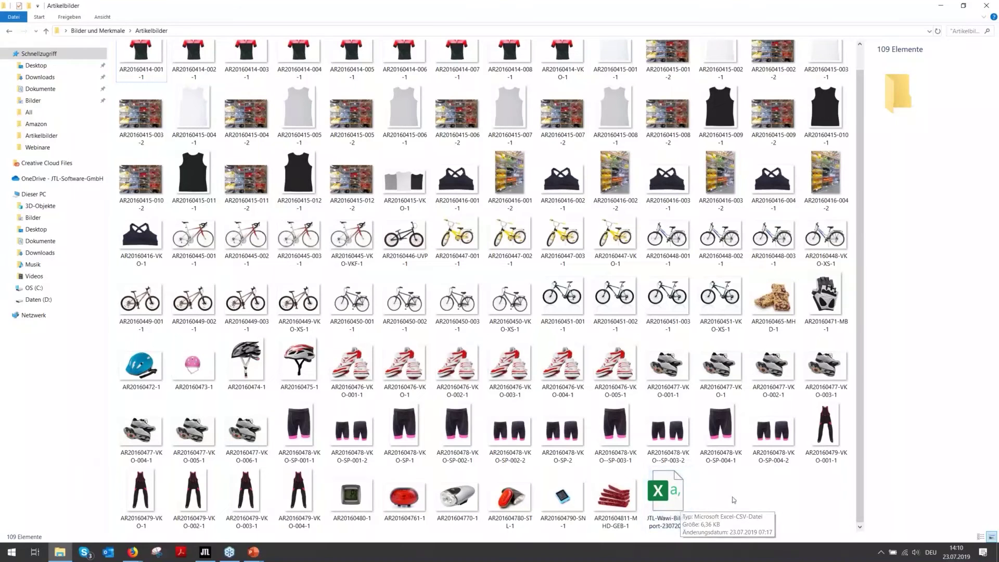
pyautogui.doubleClick(671, 503)
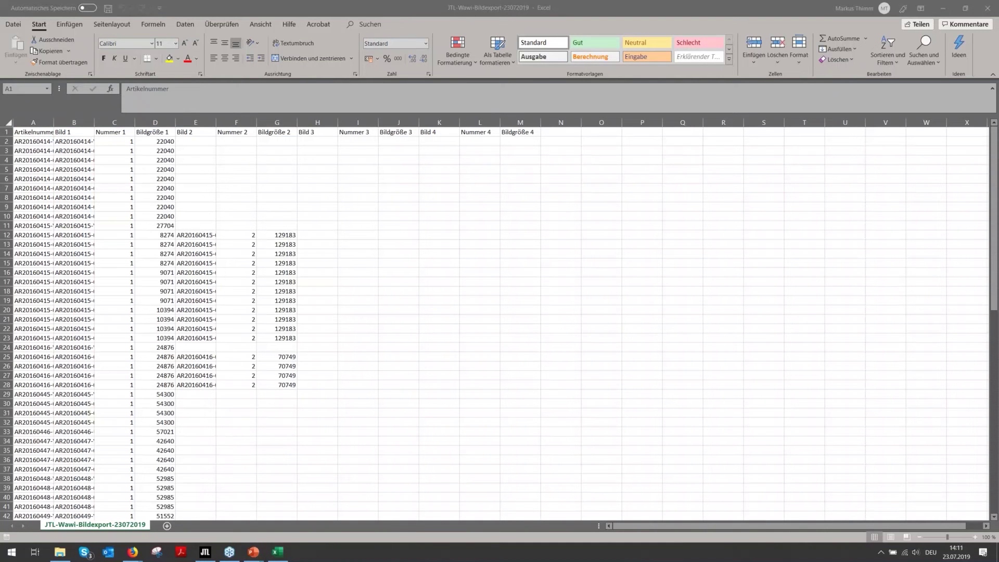
# Fit the widths of the Artikelnummer, Bild 1 and Bild 2 columns to their contents to read the header row and file names.
pyautogui.click(55, 115)
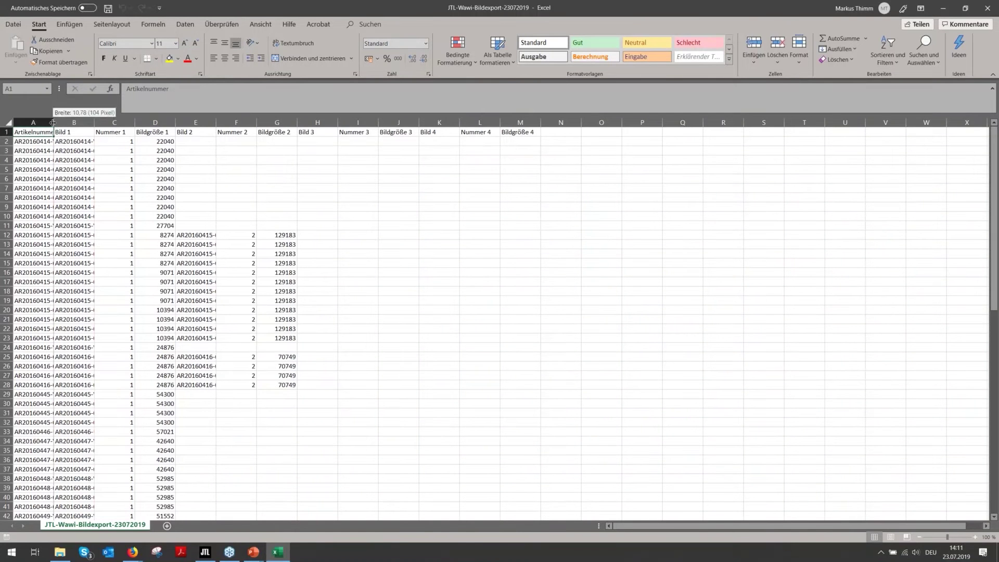
pyautogui.doubleClick(53, 122)
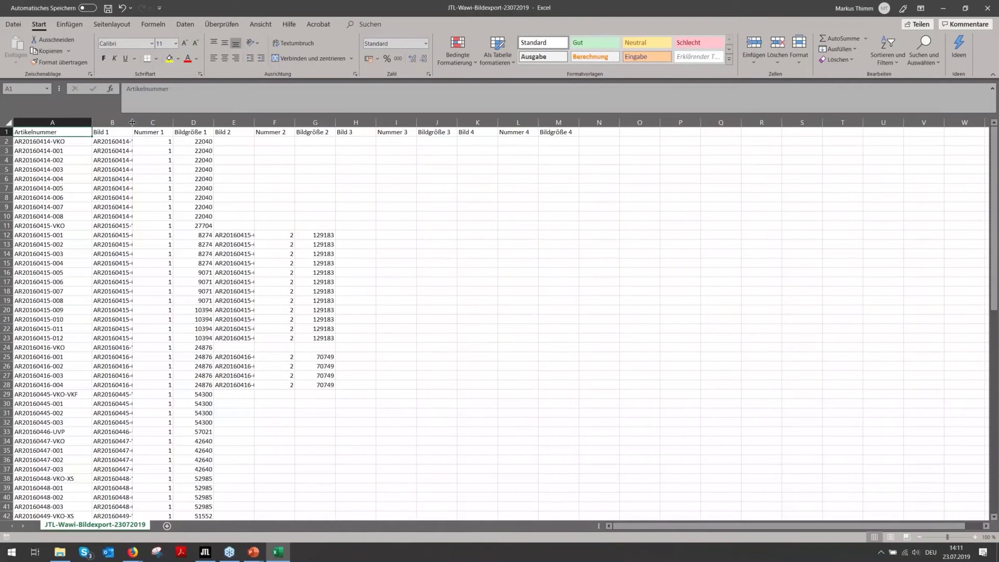
pyautogui.doubleClick(132, 123)
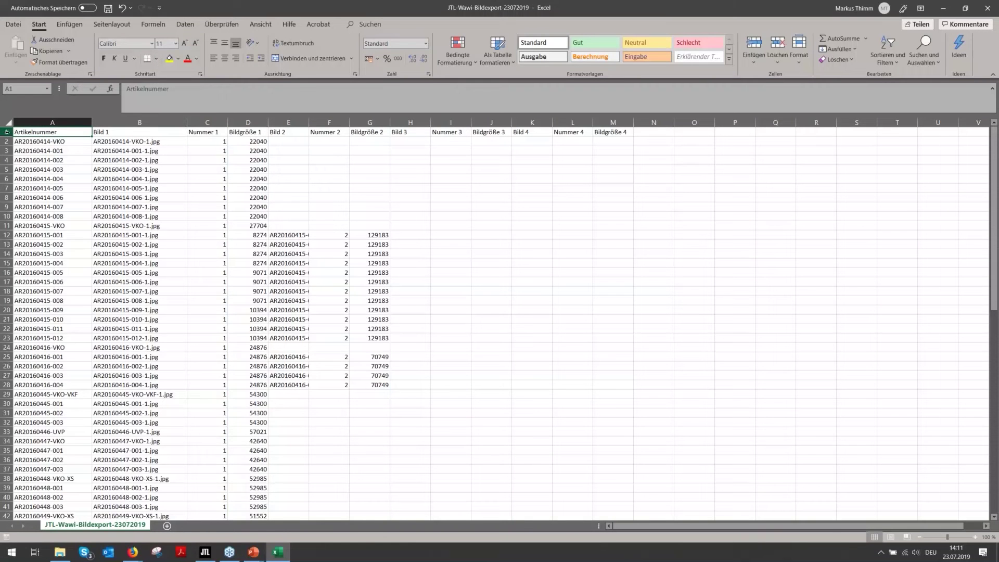
pyautogui.click(7, 132)
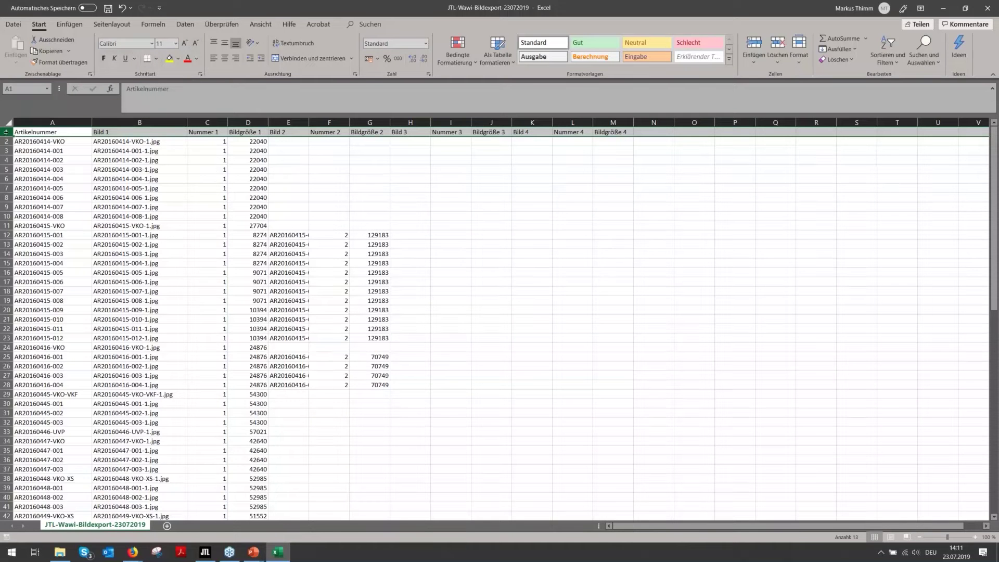
pyautogui.doubleClick(309, 123)
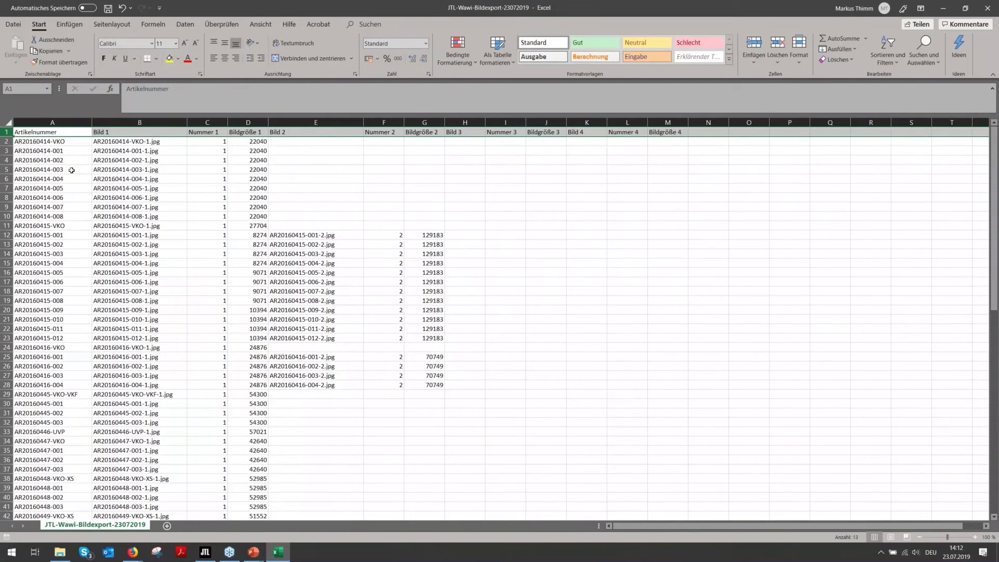
pyautogui.click(68, 141)
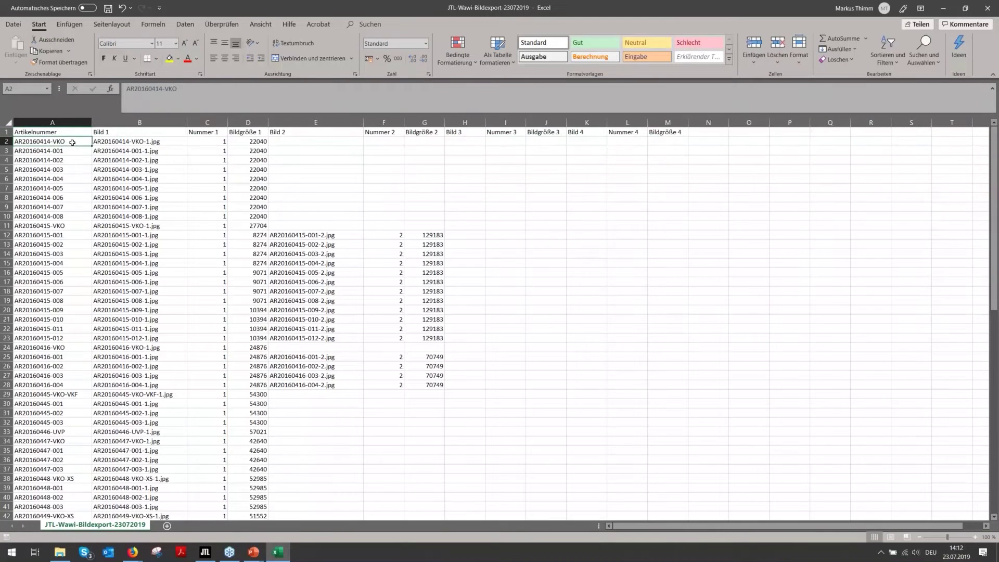
pyautogui.click(75, 154)
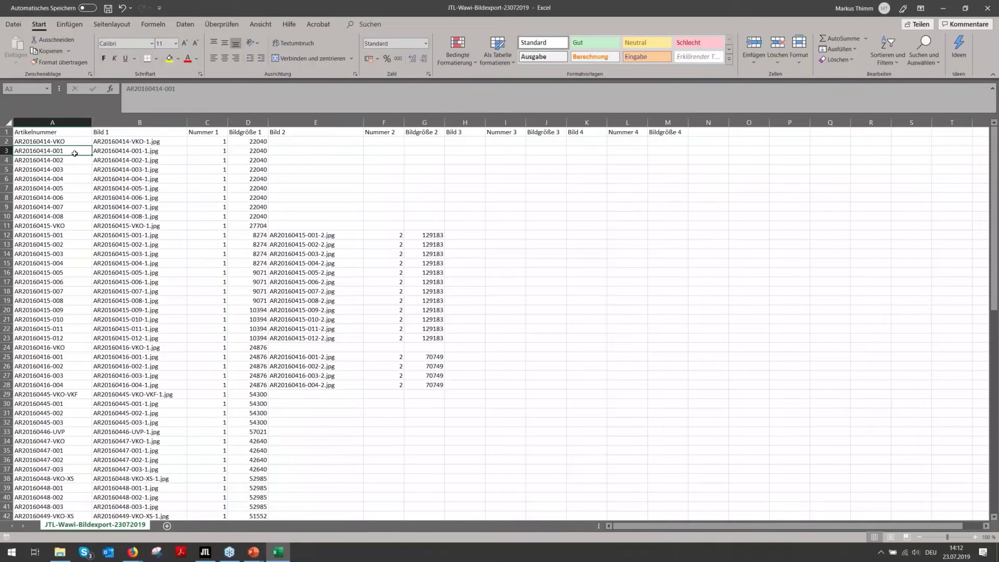
pyautogui.click(75, 160)
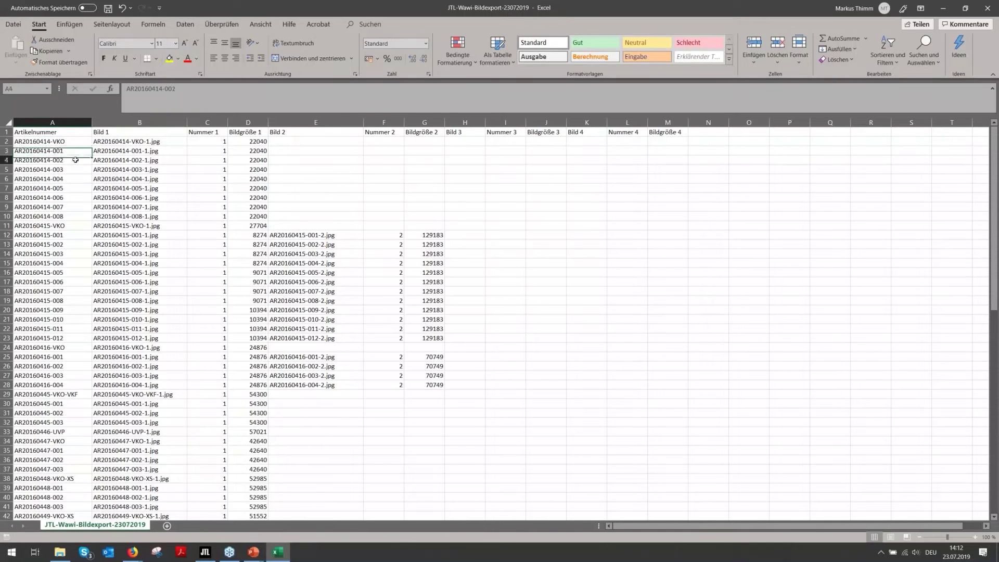
pyautogui.click(77, 170)
pyautogui.click(74, 152)
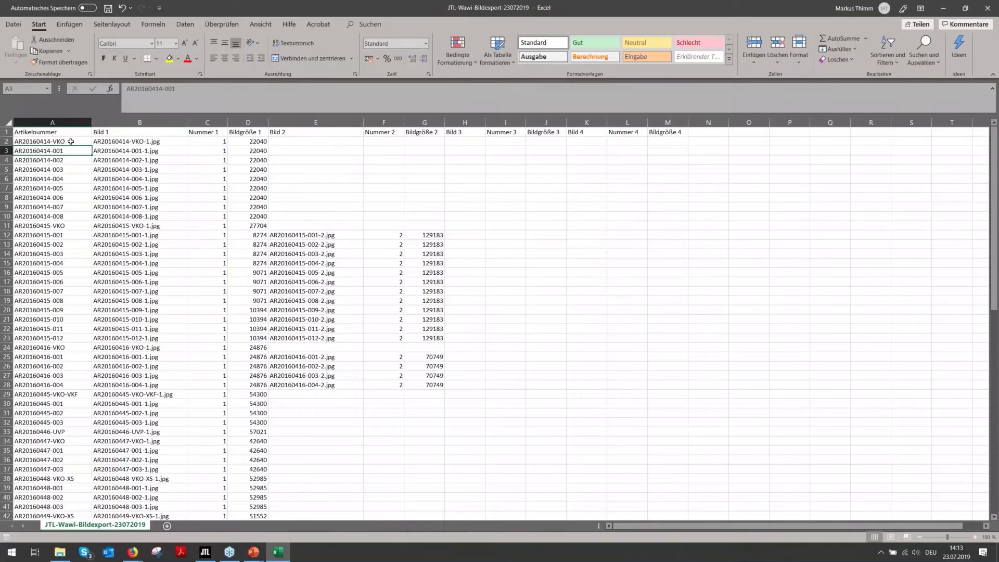
pyautogui.click(78, 142)
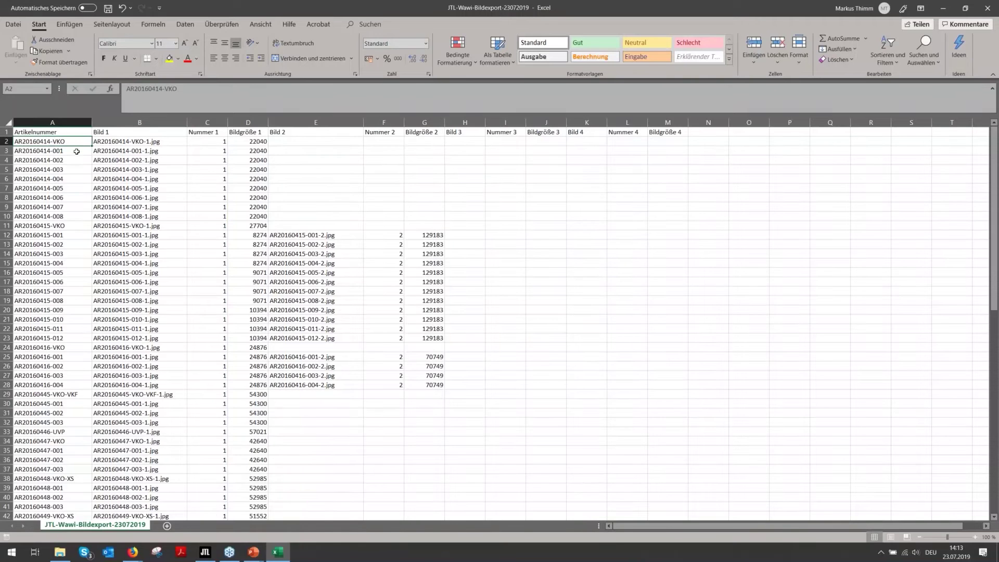
pyautogui.press('Down')
pyautogui.press('Down')
pyautogui.press('Down')
pyautogui.press('Down')
pyautogui.press('Down')
pyautogui.press('Down')
pyautogui.press('Down')
pyautogui.press('Down')
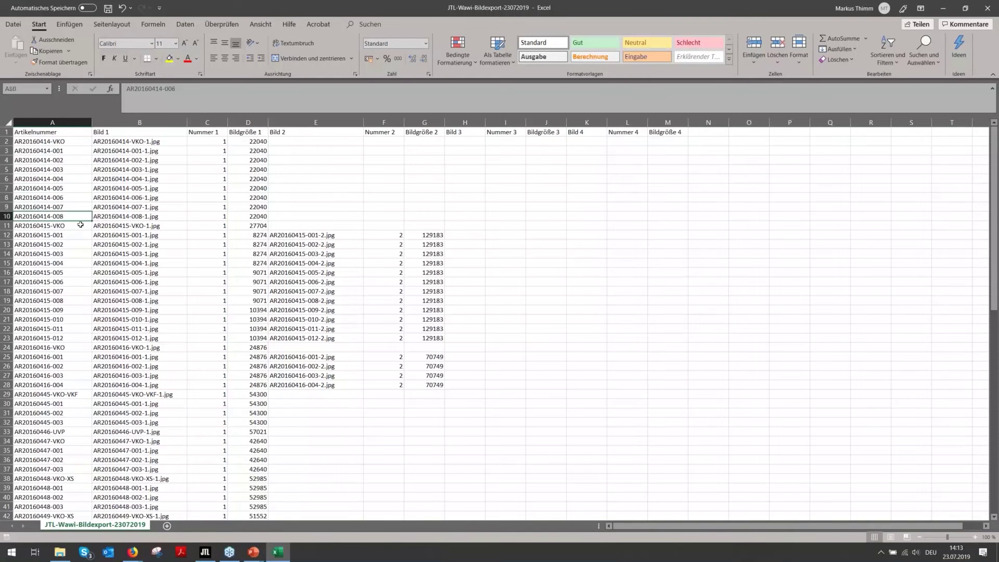
pyautogui.press('Down')
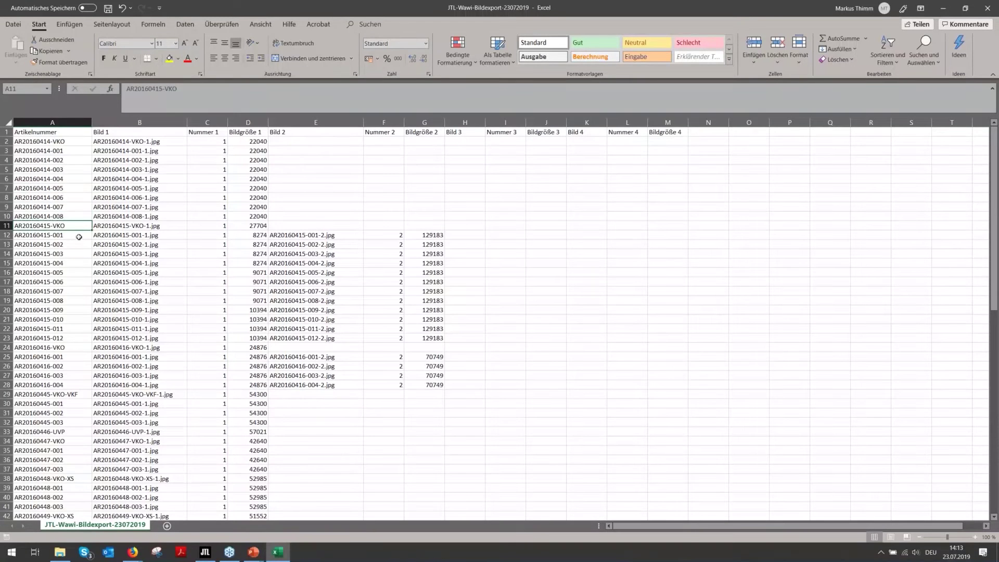
pyautogui.press('Down')
pyautogui.press('Down')
pyautogui.press('Down')
pyautogui.press('Down')
pyautogui.press('Down')
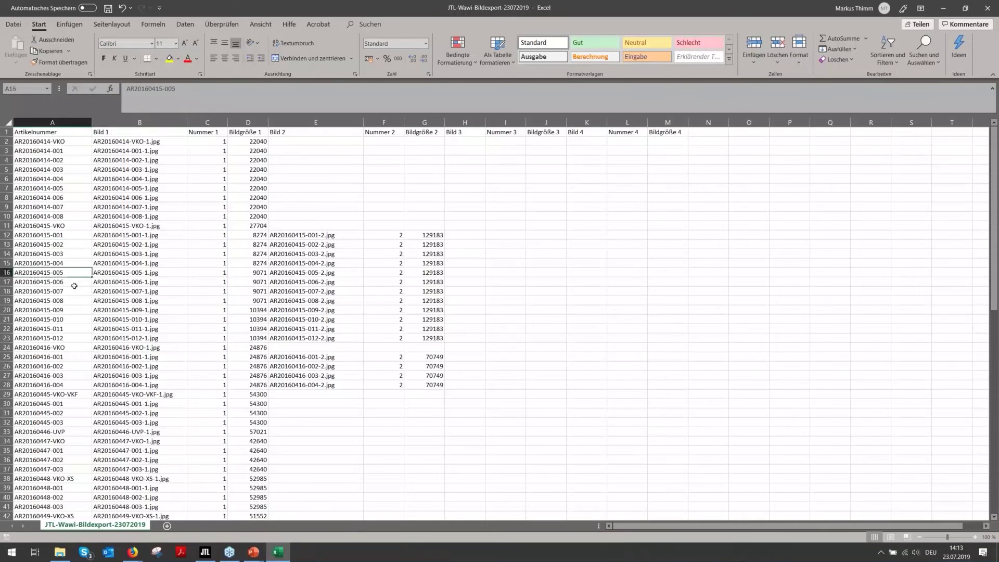
pyautogui.press('Down')
pyautogui.press('Down')
pyautogui.press('Down')
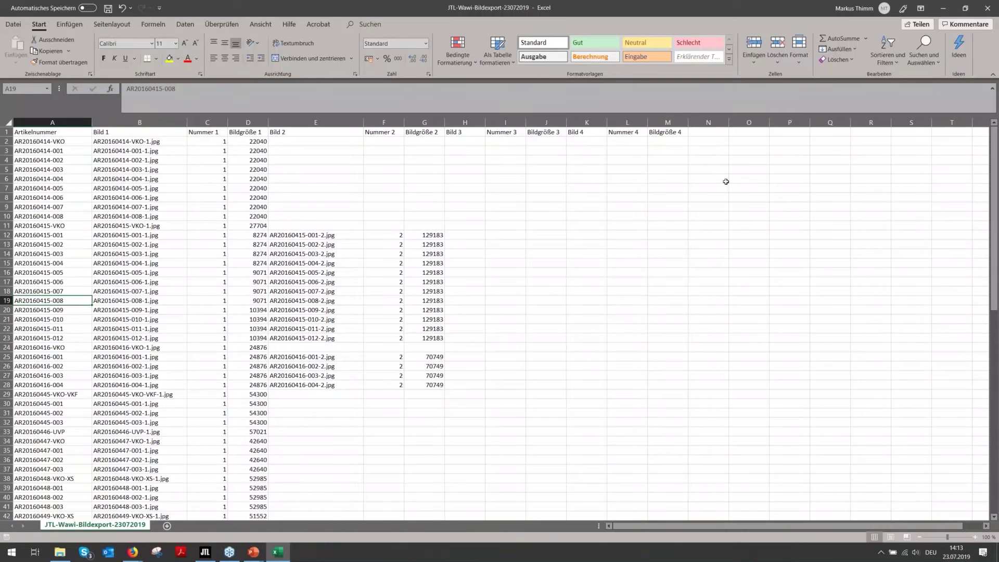
# Close the image export CSV without saving and minimize the Artikelbilder folder window to return to JTL-Wawi.
pyautogui.click(991, 12)
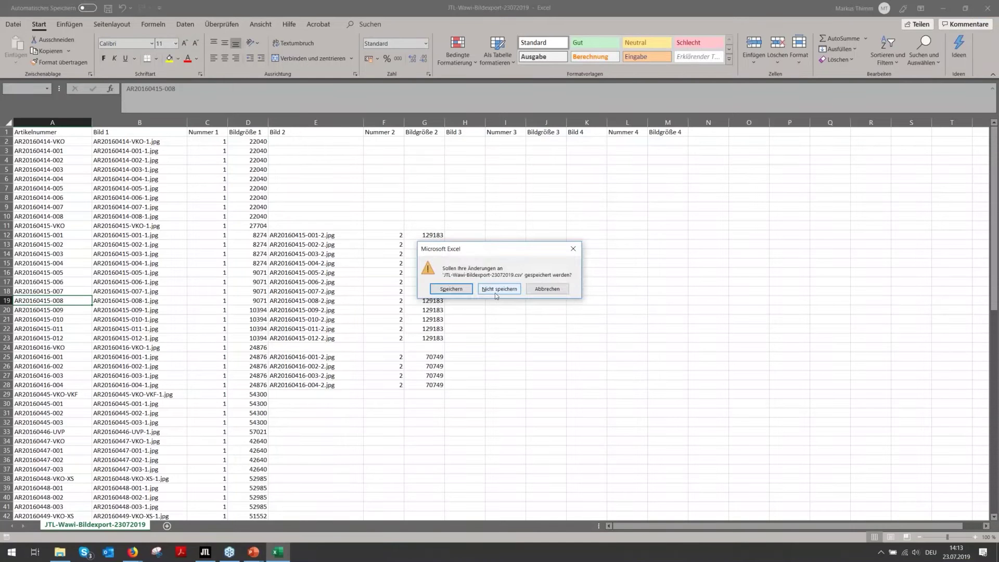
pyautogui.click(531, 289)
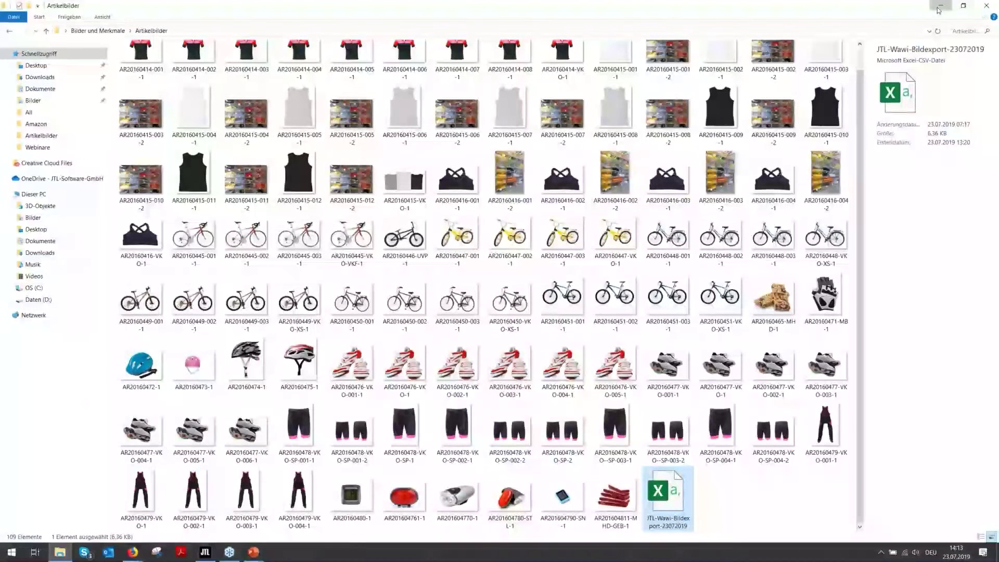
pyautogui.click(941, 7)
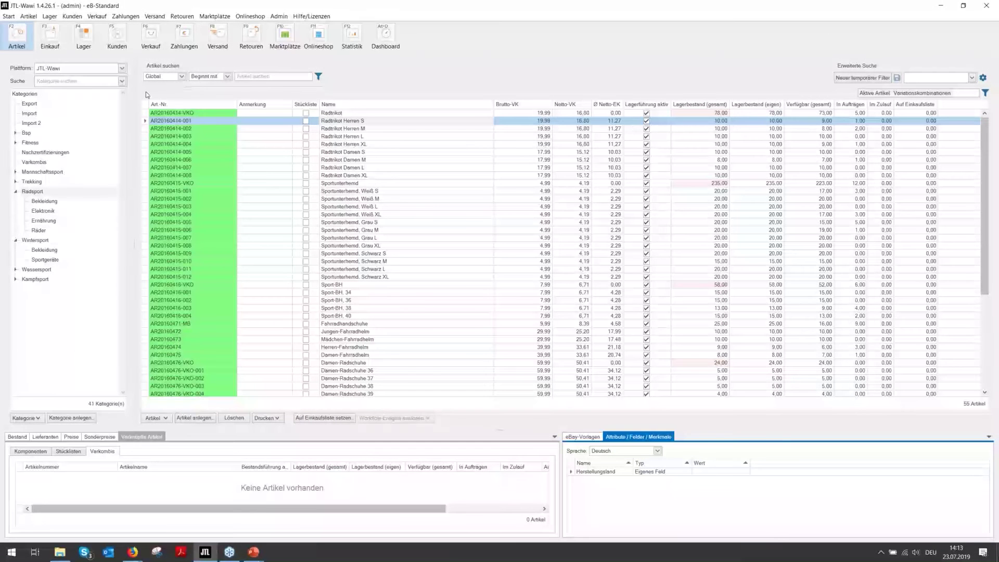
# Launch JTL-Ameise from JTL-Wawi and acknowledge the notice about backups and workflows.
pyautogui.click(11, 17)
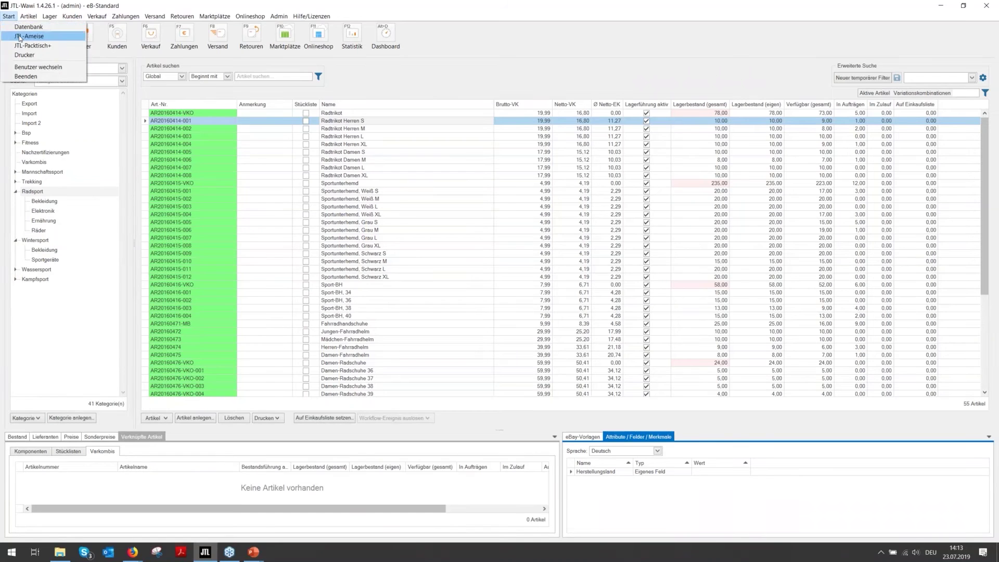
pyautogui.click(20, 36)
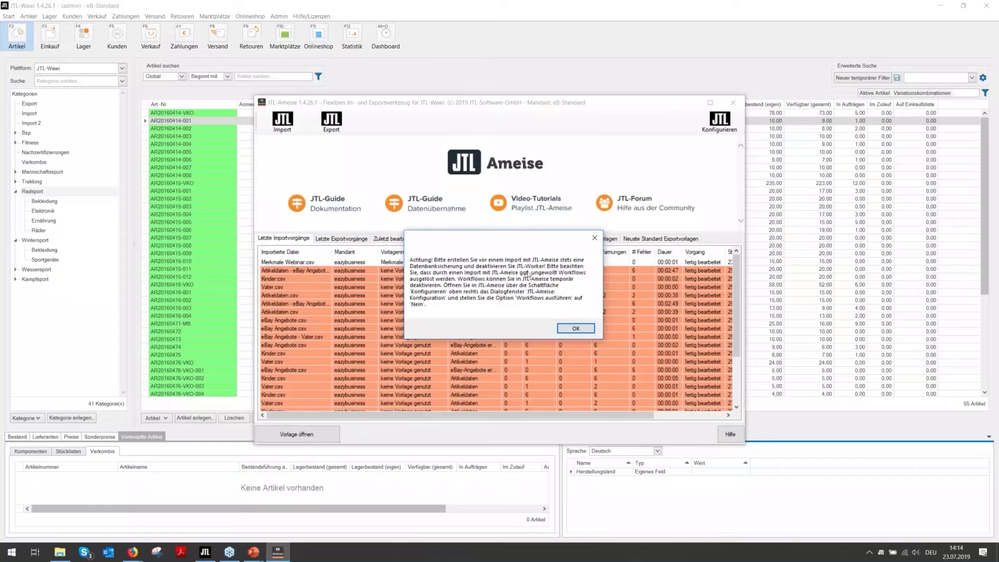
pyautogui.click(576, 329)
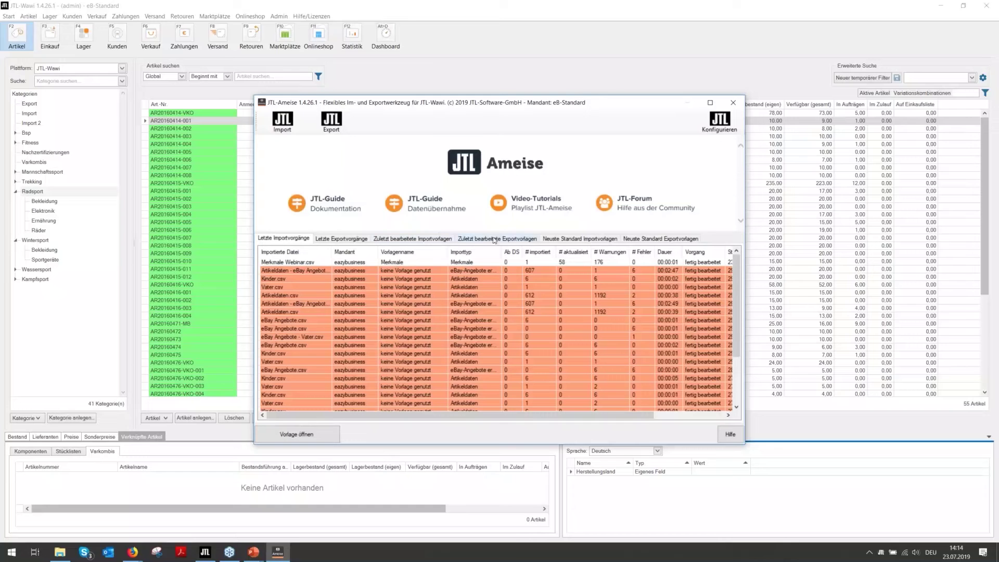
# Review the latest export processes, the recently edited import templates and the latest import processes in JTL-Ameise.
pyautogui.click(344, 239)
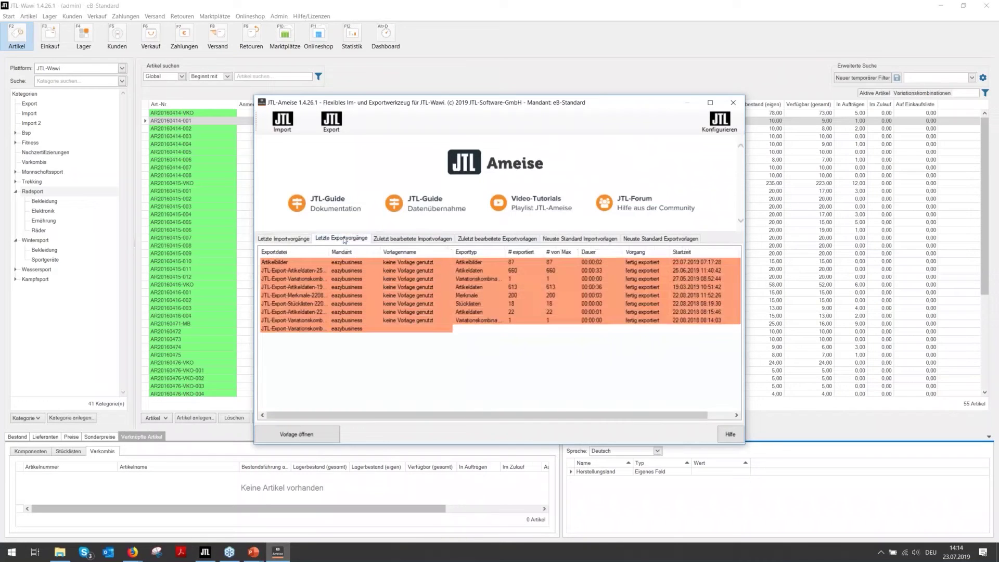
pyautogui.click(396, 240)
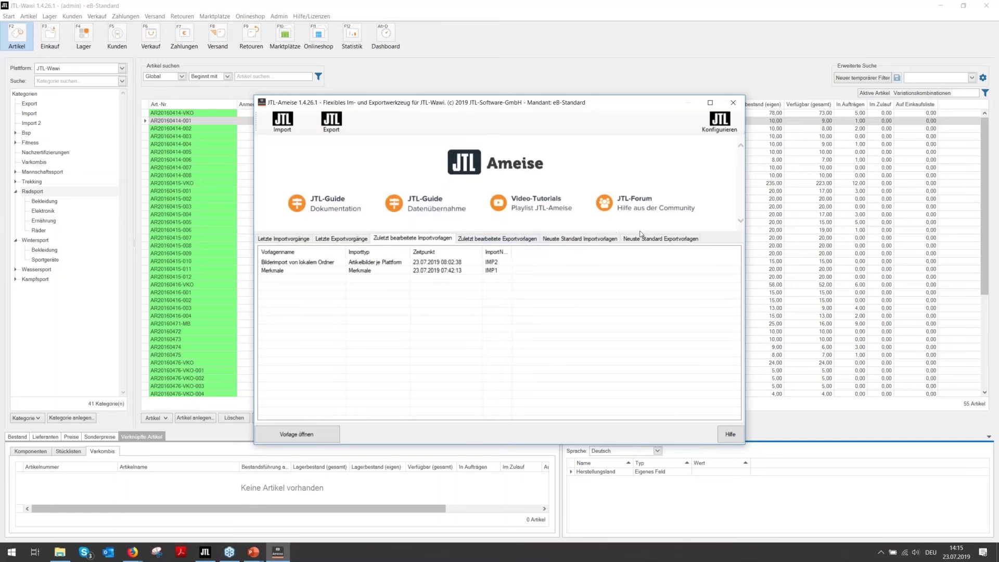
pyautogui.click(296, 242)
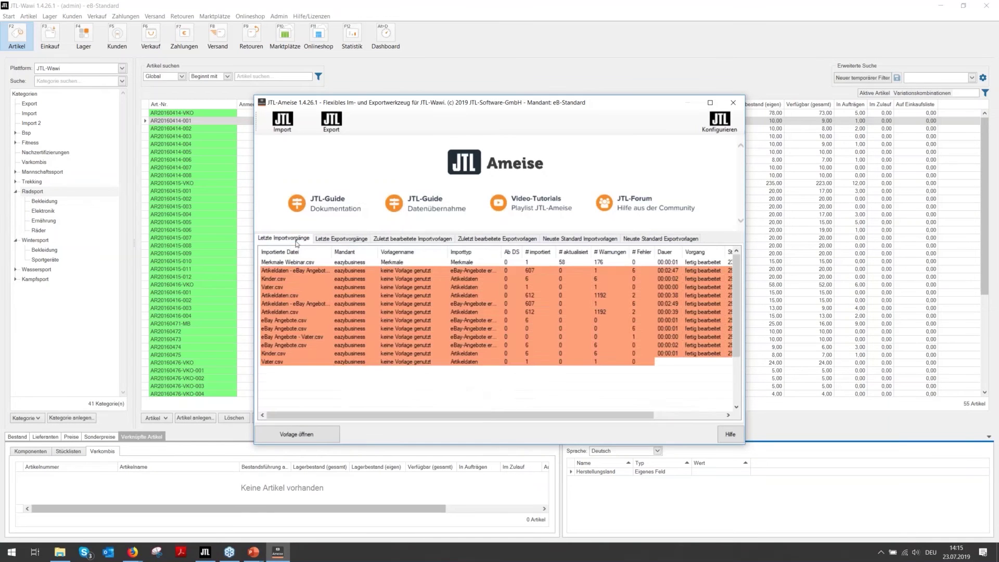
# Open the data import window and look through the import groups Artikel, Aufträge, JTL-WMS, Kategorien, Kunden and Lieferanten.
pyautogui.click(291, 130)
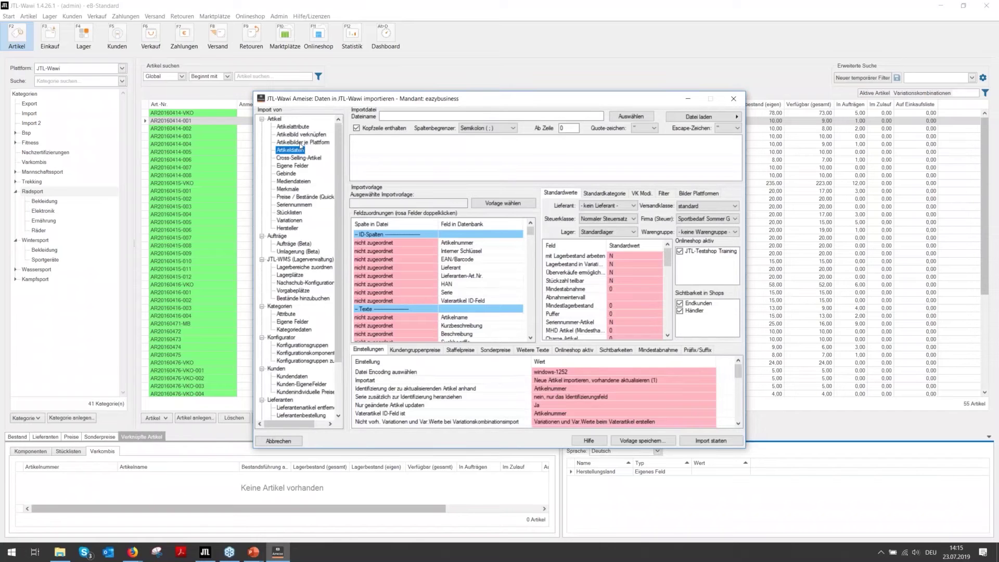
pyautogui.click(274, 119)
pyautogui.click(288, 236)
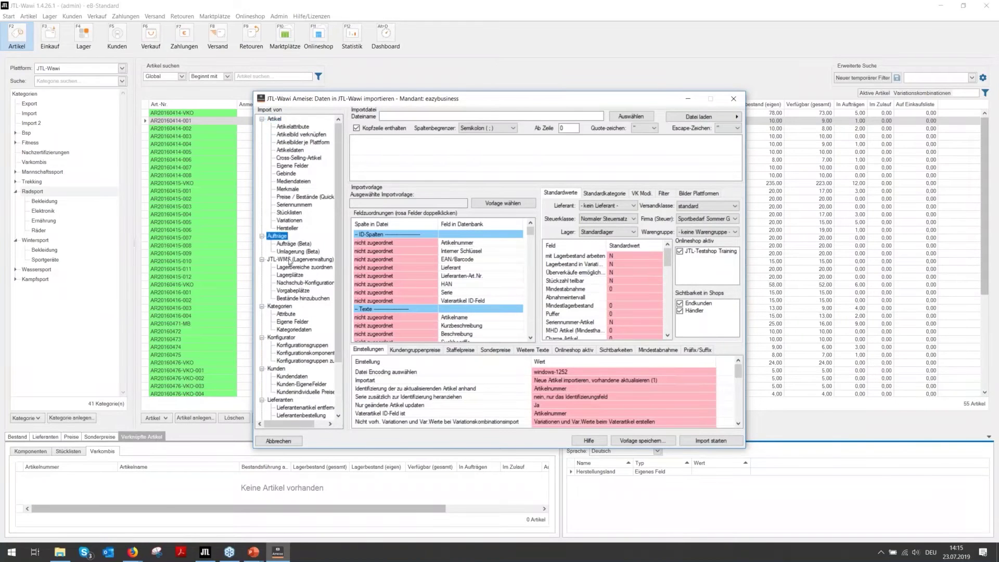
pyautogui.click(289, 261)
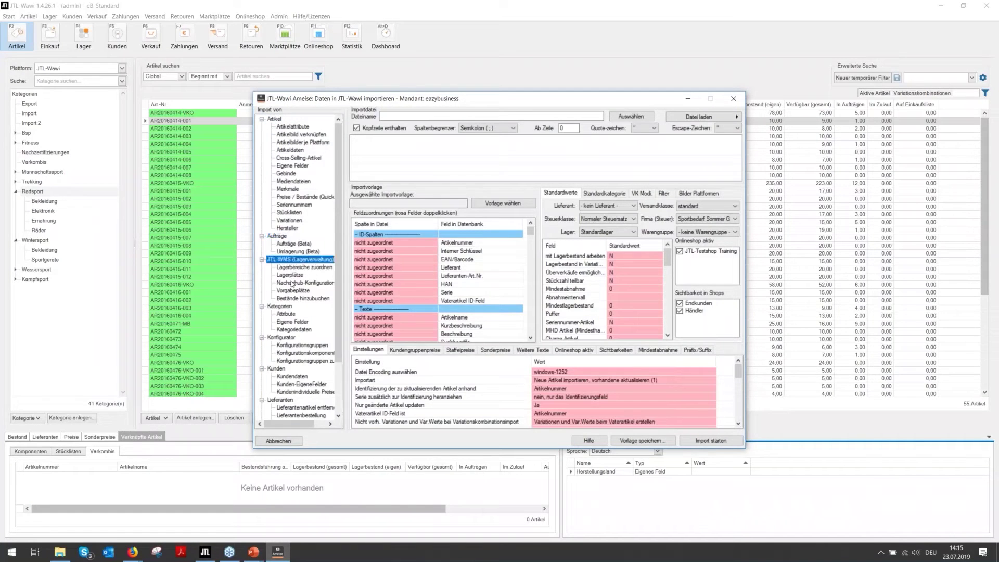
pyautogui.click(280, 307)
pyautogui.click(281, 370)
pyautogui.click(281, 401)
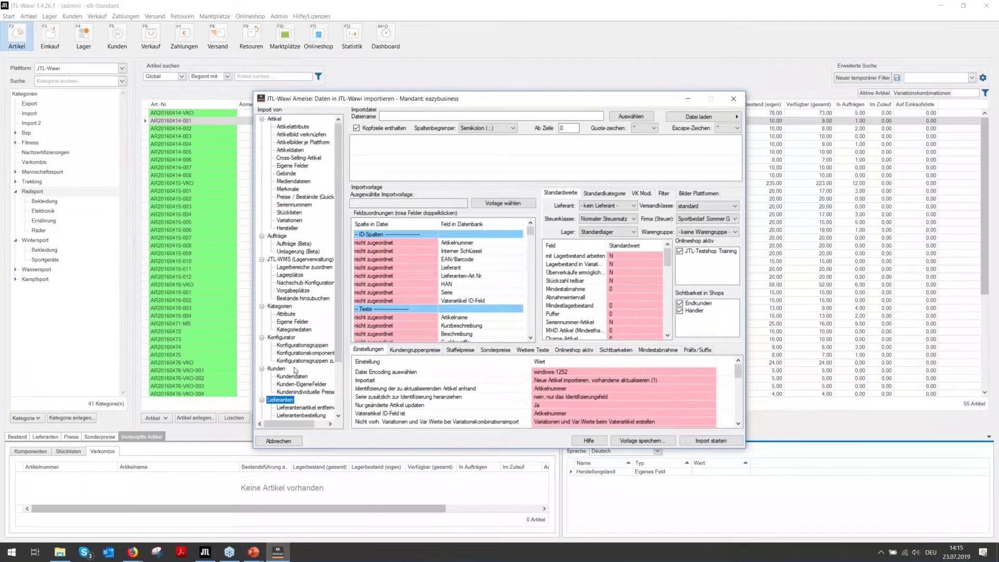
# Select Artikelbilder je Plattform in the Artikel group as the kind of data to import.
pyautogui.scroll(-2, 295, 369)
pyautogui.scroll(2, 293, 359)
pyautogui.click(292, 151)
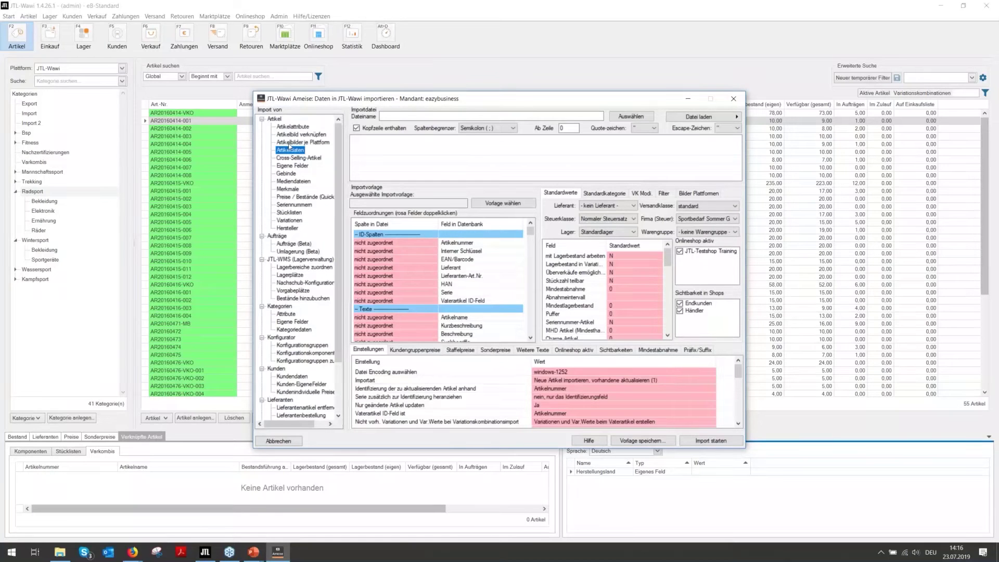
pyautogui.click(289, 143)
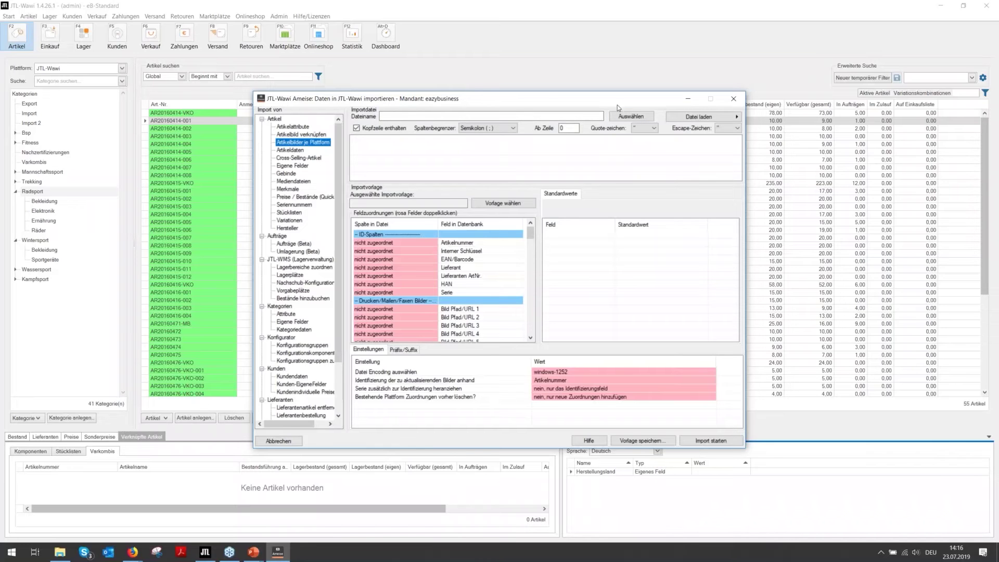
# Choose JTL-Wawi-Bildexport-23072019 from Desktop > Bilder und Merkmale > Artikelbilder as the import file and load its data.
pyautogui.click(627, 119)
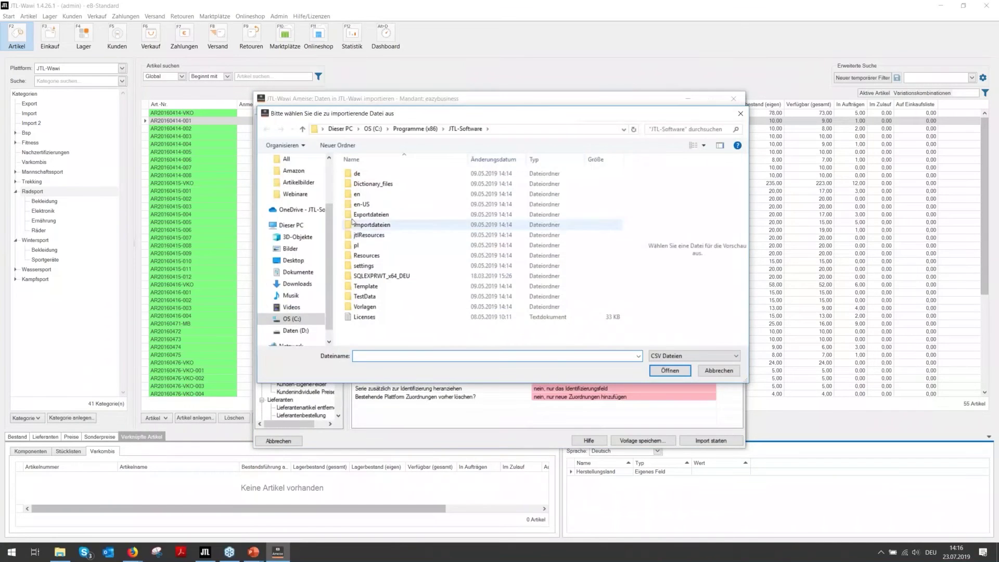
pyautogui.click(296, 182)
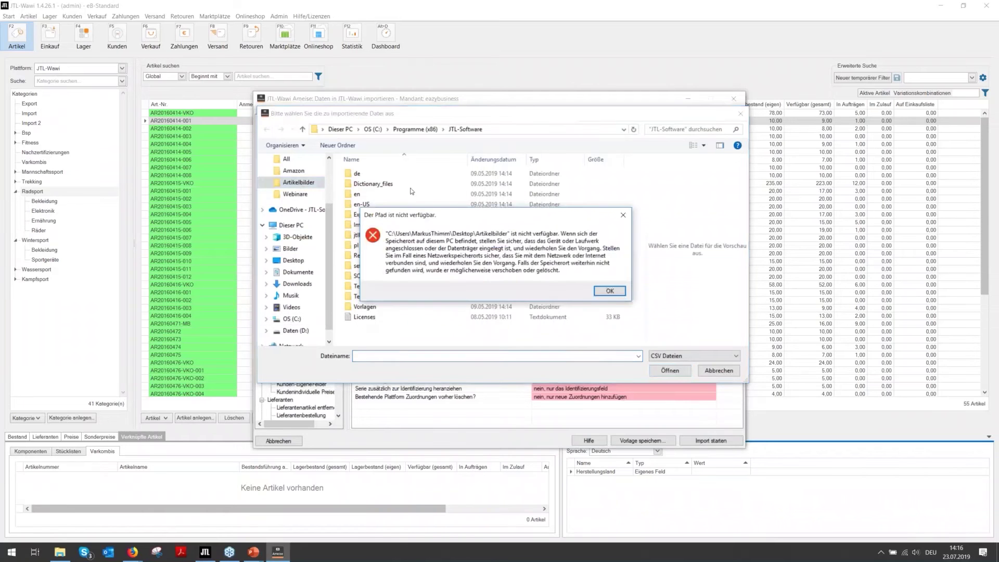
pyautogui.click(610, 291)
pyautogui.scroll(1, 305, 189)
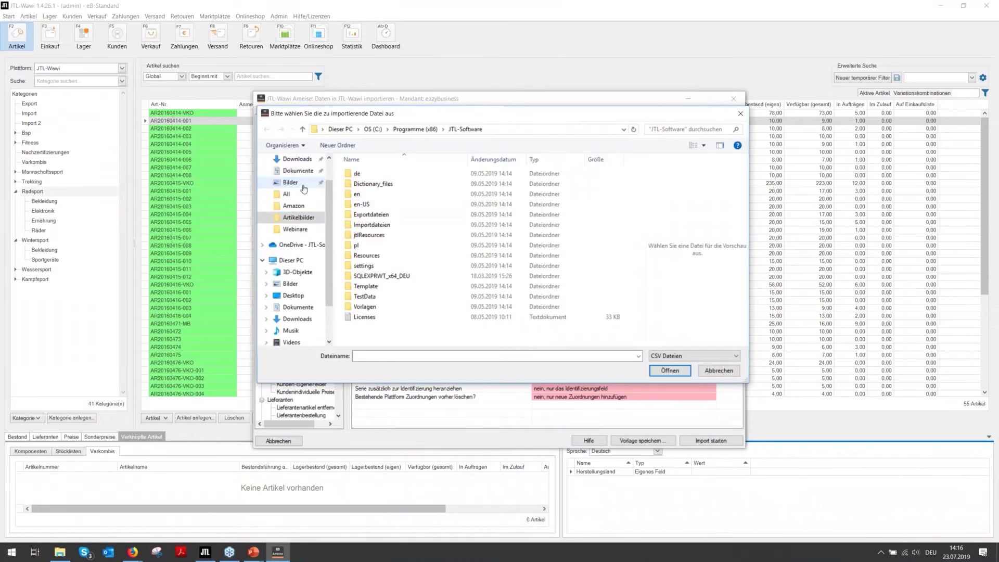
pyautogui.scroll(1, 305, 189)
pyautogui.click(295, 179)
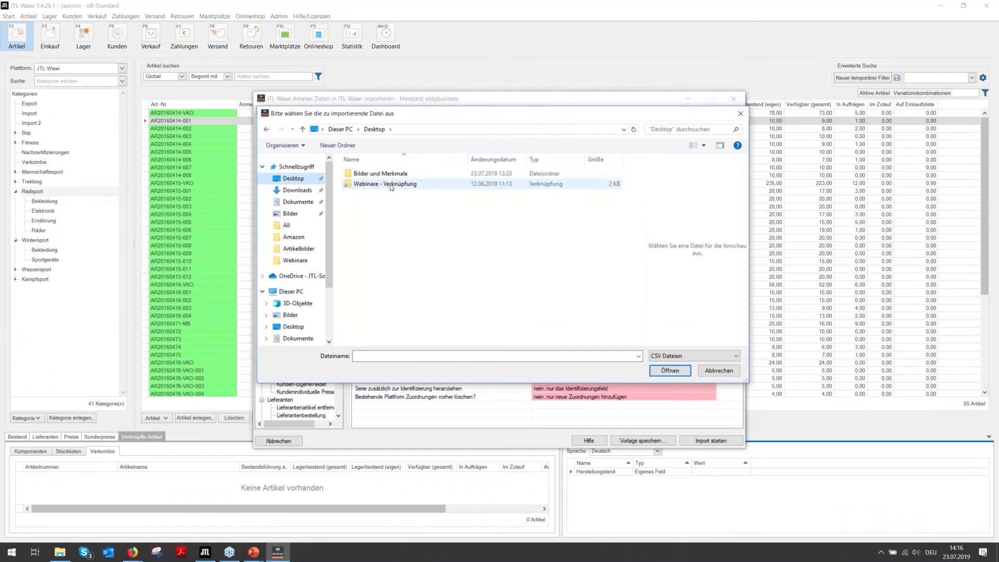
pyautogui.doubleClick(373, 174)
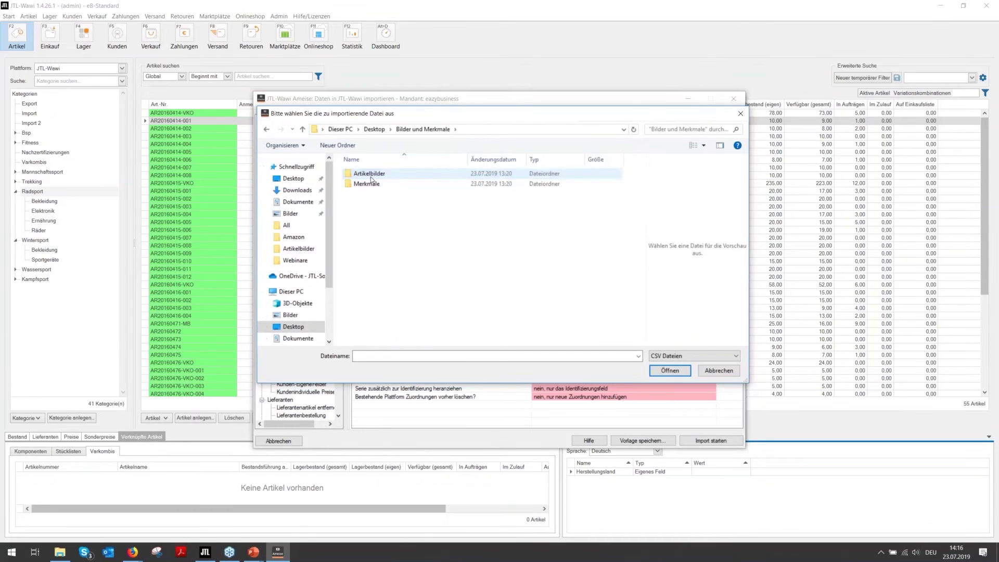
pyautogui.doubleClick(371, 177)
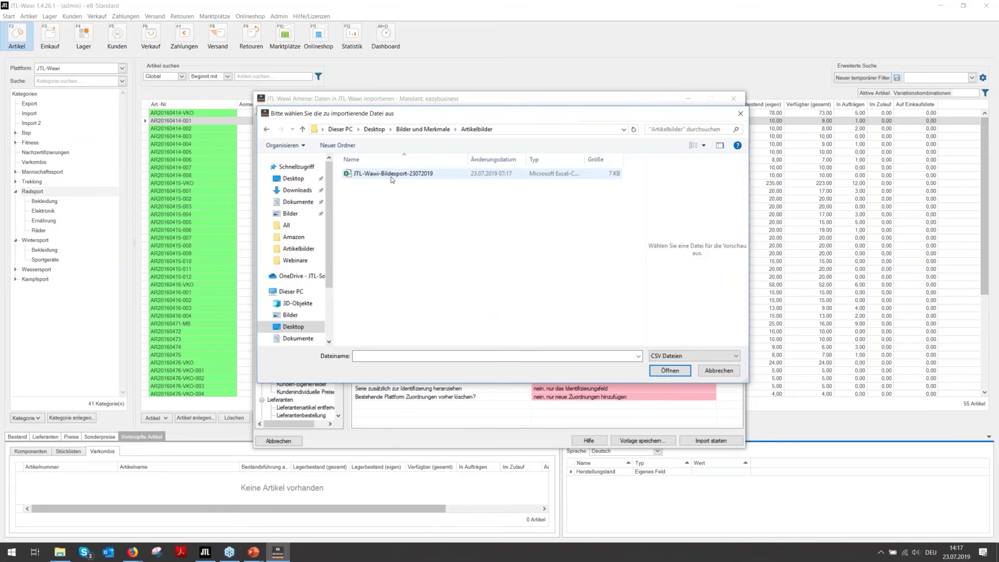
pyautogui.doubleClick(392, 174)
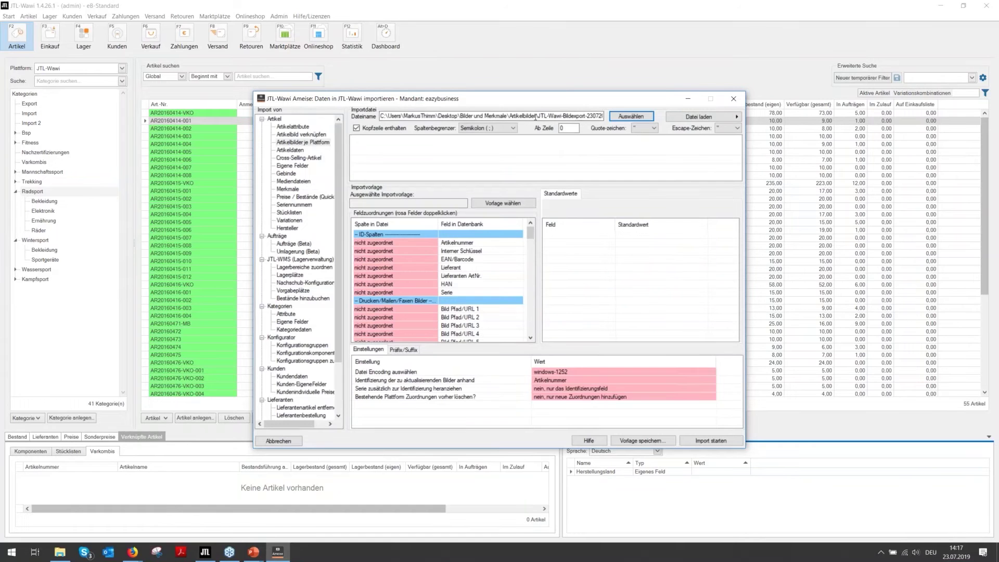
pyautogui.click(714, 118)
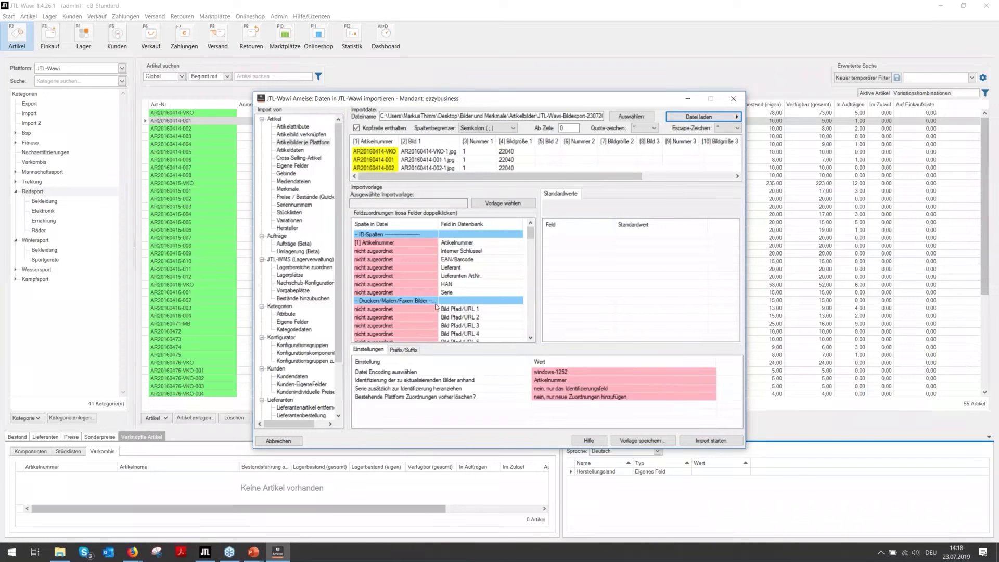
# Examine the platform image groups in the field assignments, from Drucken/Mailen/Faxen Bilder to the Bild Pfad/URL fields of JTL-Testshop Training Bilder.
pyautogui.scroll(-2, 440, 306)
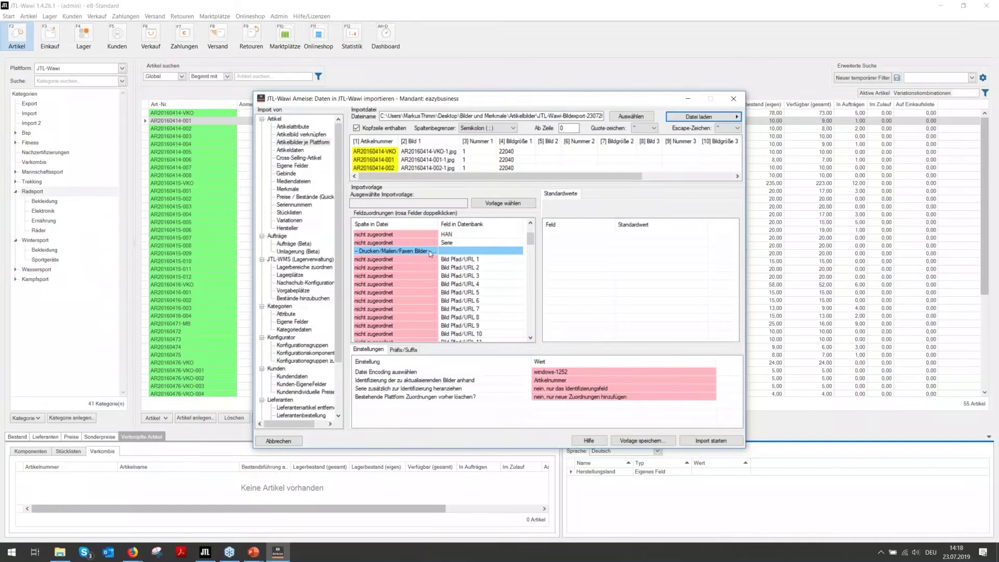
pyautogui.scroll(-5, 429, 251)
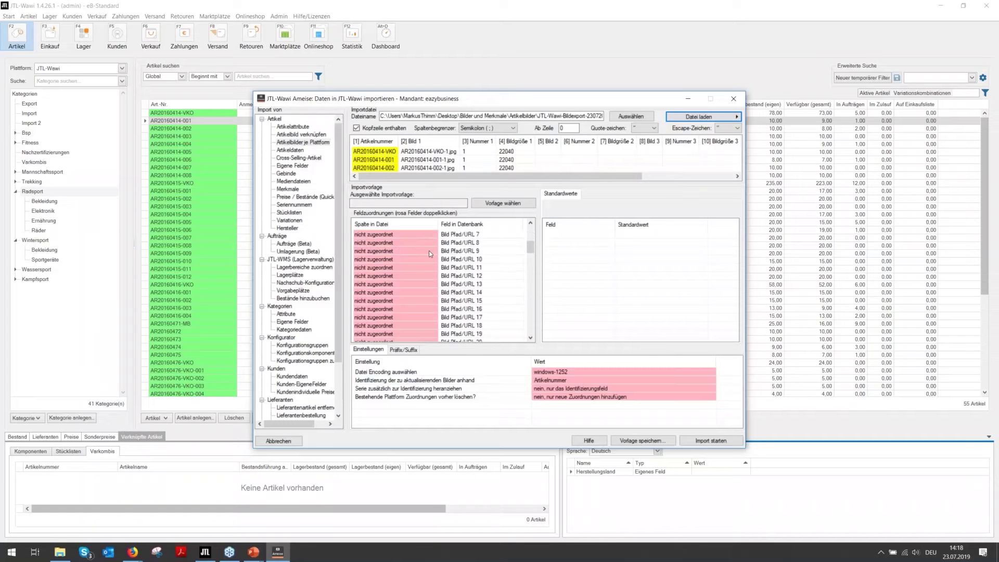
pyautogui.scroll(-2, 429, 251)
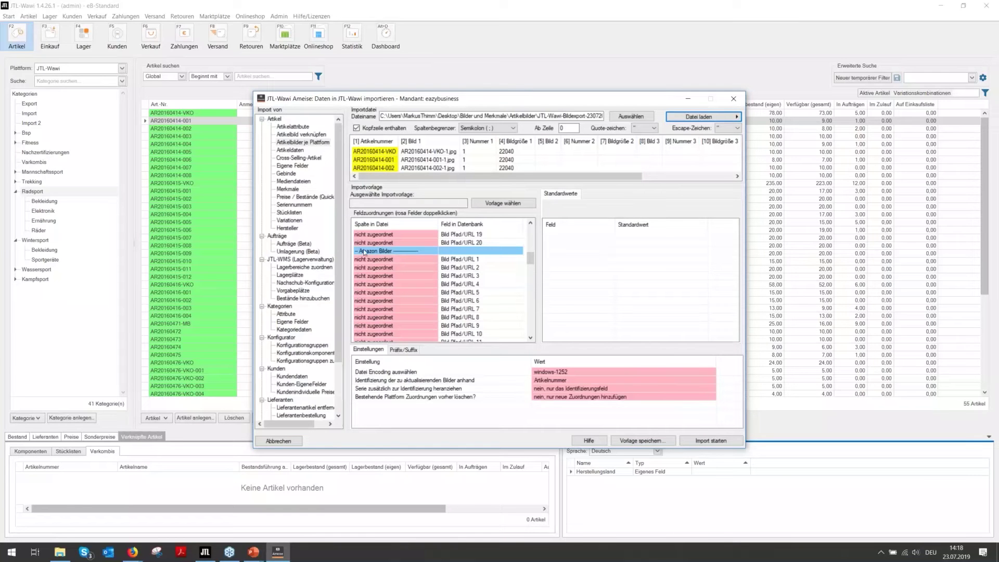
pyautogui.scroll(-6, 401, 252)
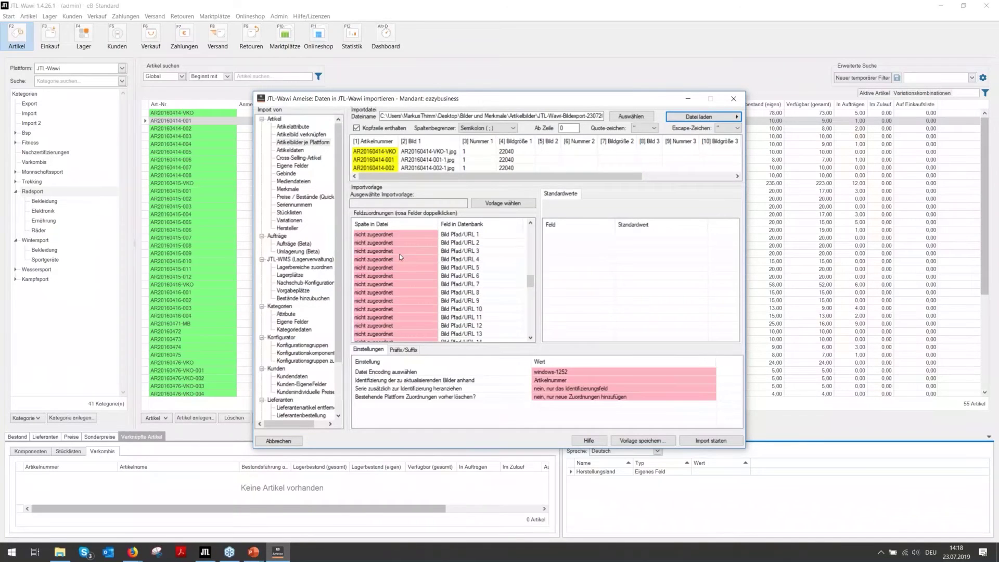
pyautogui.scroll(-1, 401, 253)
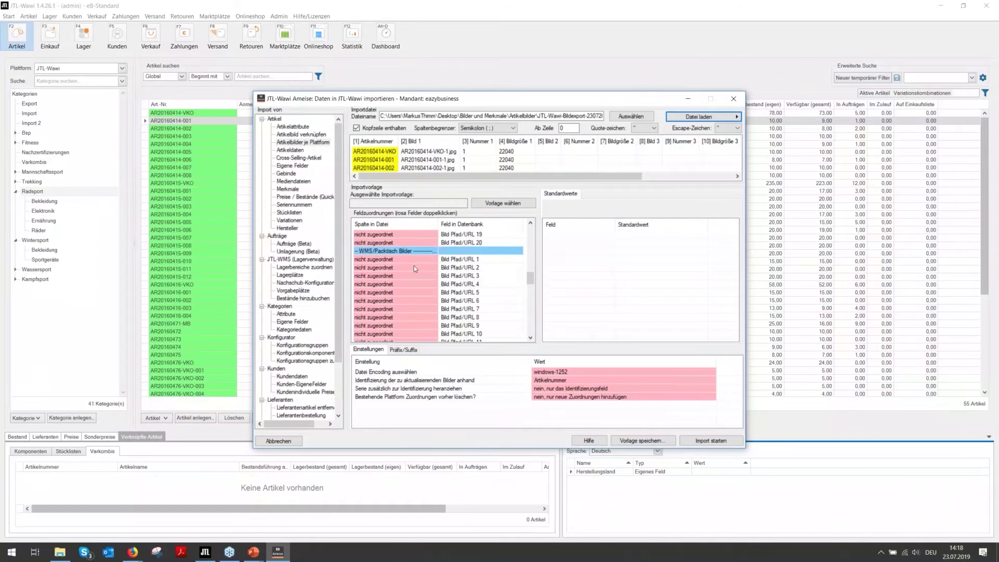
pyautogui.scroll(-5, 414, 265)
pyautogui.scroll(-5, 414, 267)
pyautogui.scroll(-4, 414, 267)
pyautogui.click(463, 261)
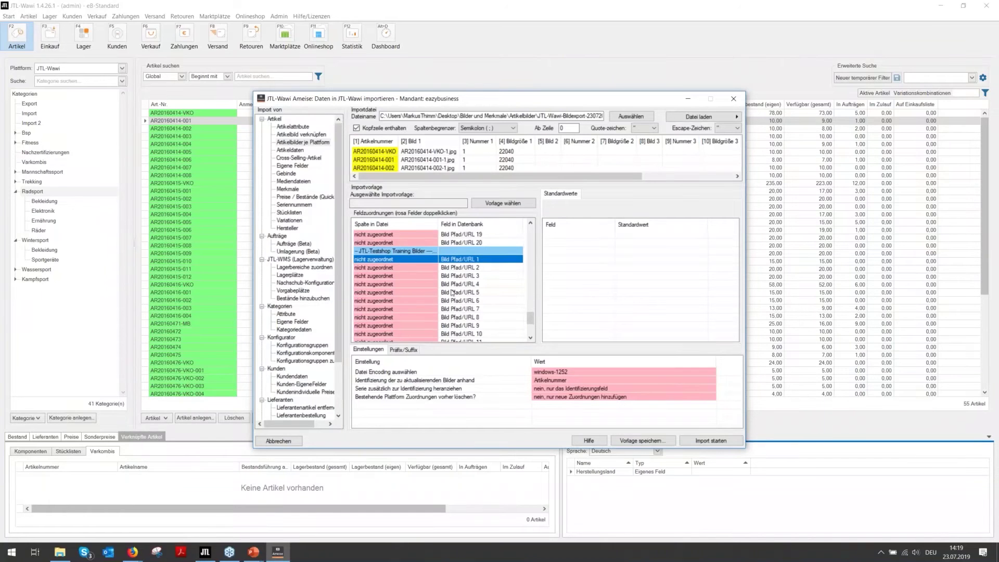
pyautogui.press('Down')
pyautogui.press('Down')
pyautogui.press('Down')
pyautogui.press('Down')
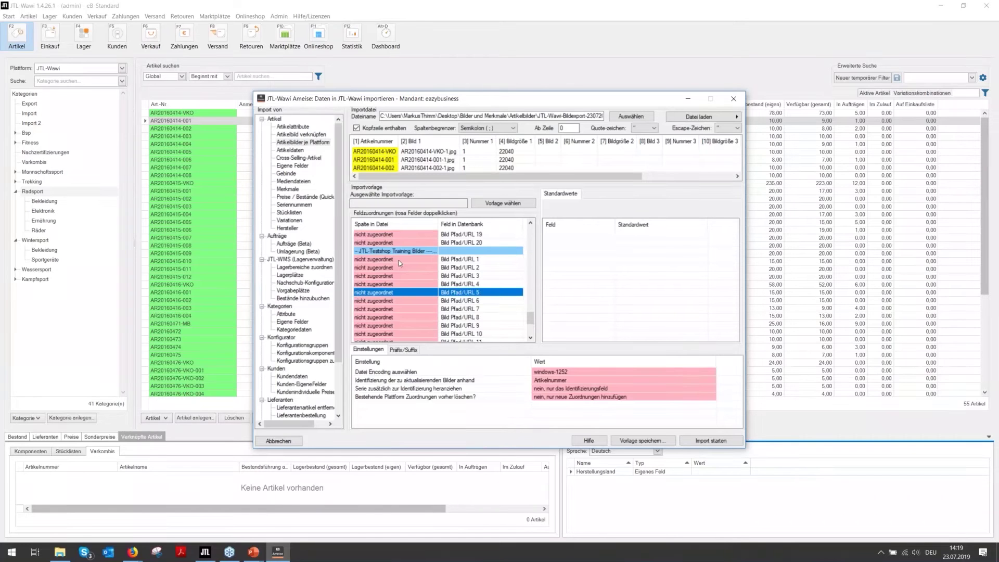
# Assign the file column Bild 1 to Bild Pfad/URL 1 under JTL-Testshop Training Bilder.
pyautogui.doubleClick(398, 260)
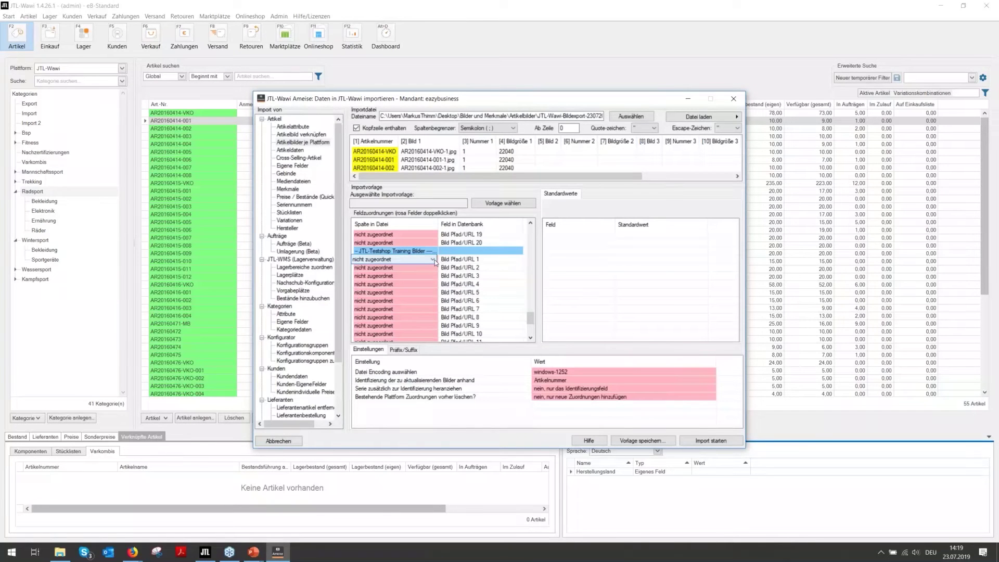
pyautogui.click(434, 260)
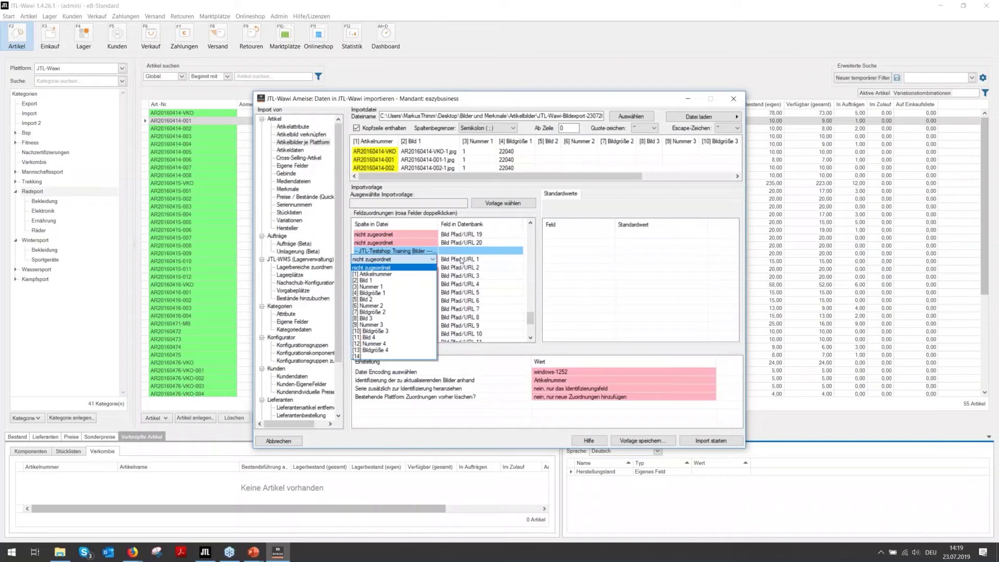
pyautogui.click(381, 281)
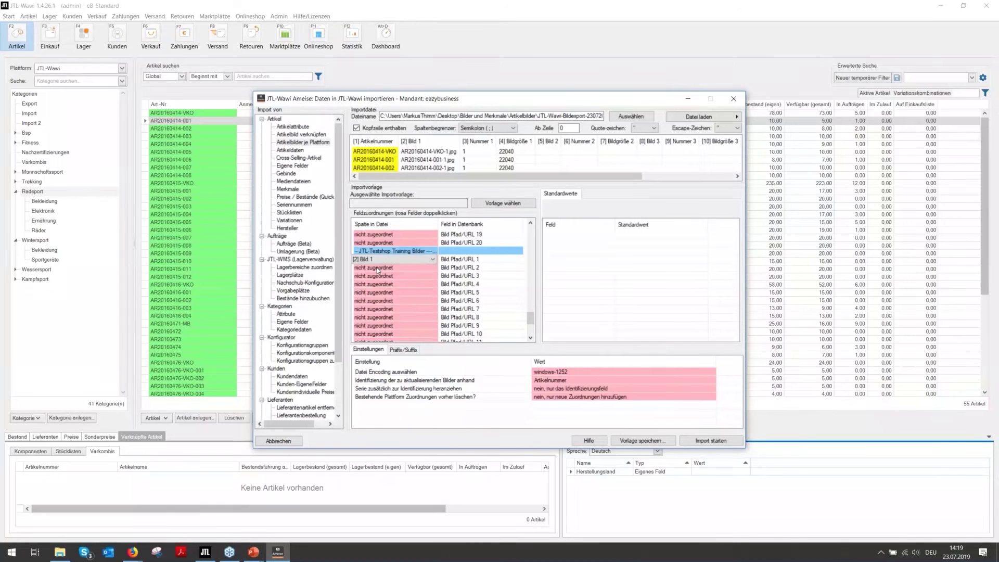
pyautogui.click(378, 268)
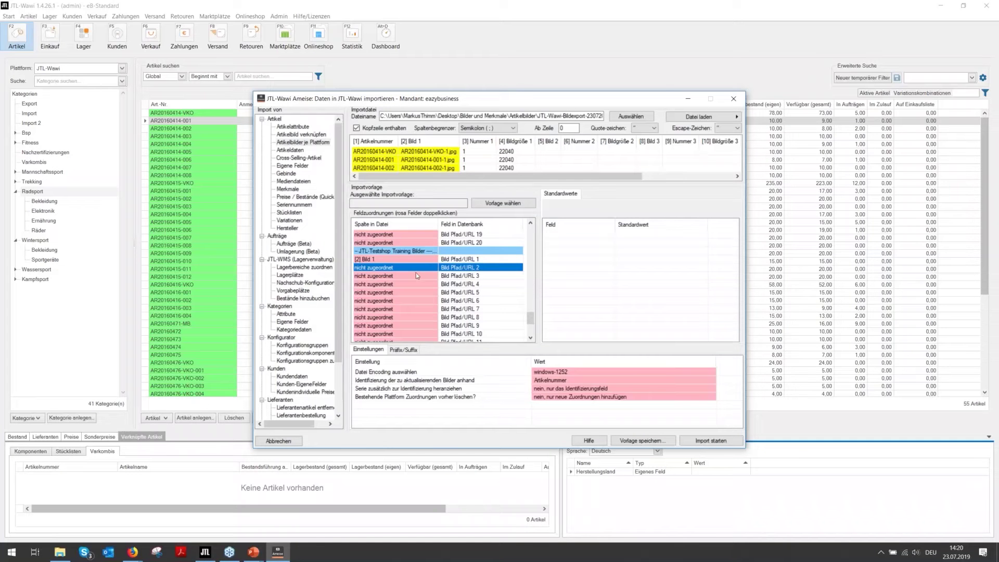
pyautogui.click(404, 260)
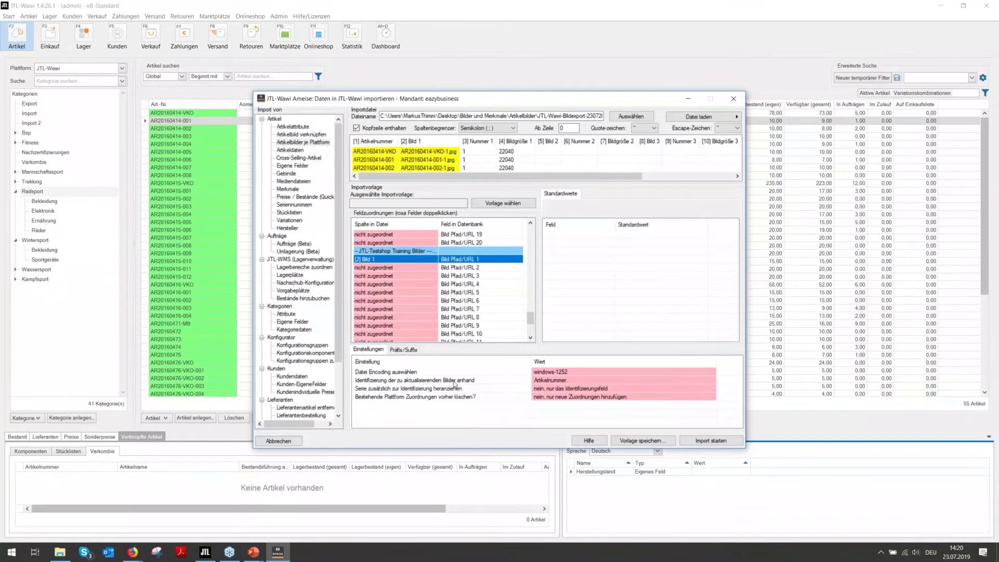
# Choose Artikelnummer as the identifier for the images being updated.
pyautogui.click(547, 382)
pyautogui.click(582, 386)
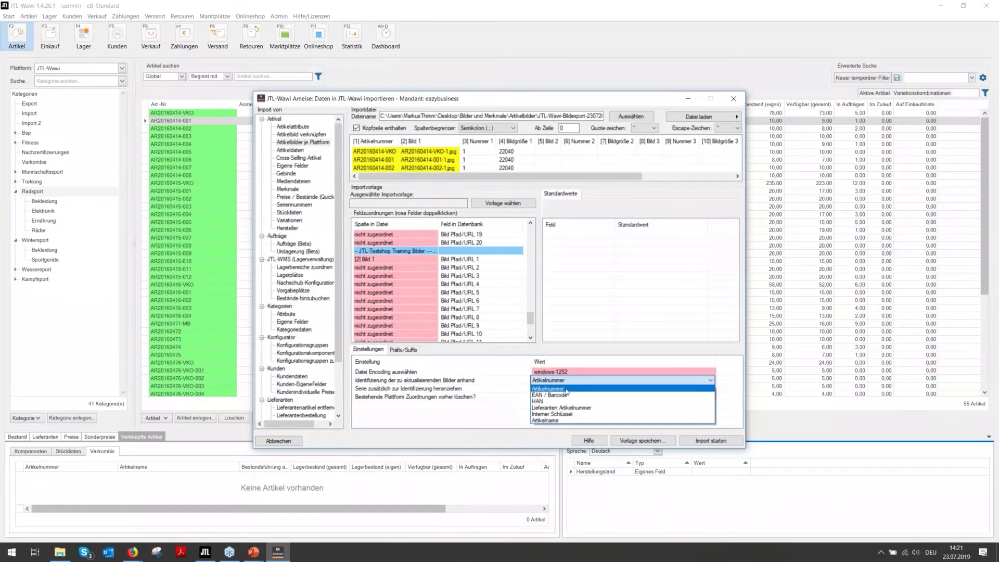
pyautogui.click(567, 390)
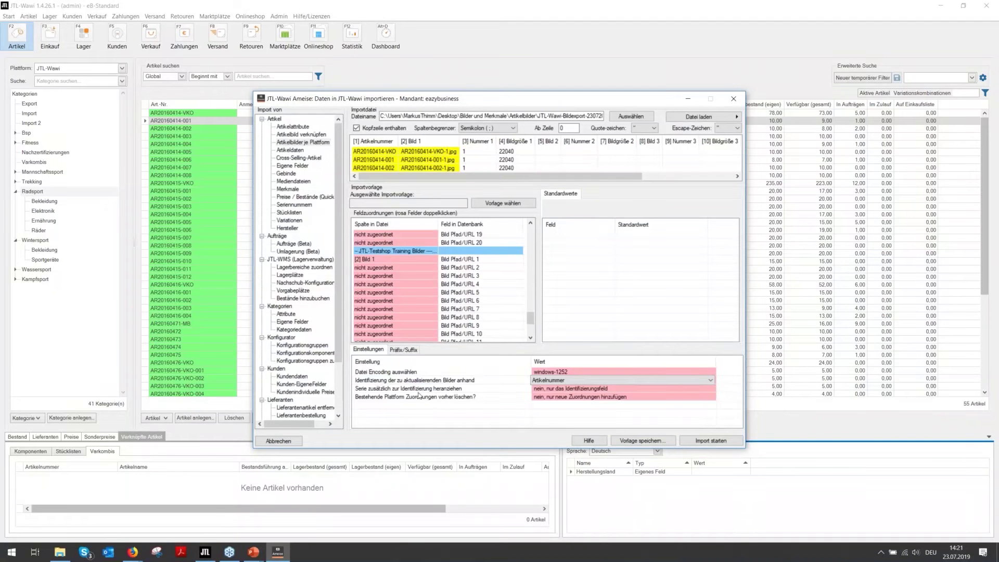
# Review the options for deleting existing platform assignments beforehand and choose "nein, nur neue Zuordnungen hinzufügen".
pyautogui.click(467, 399)
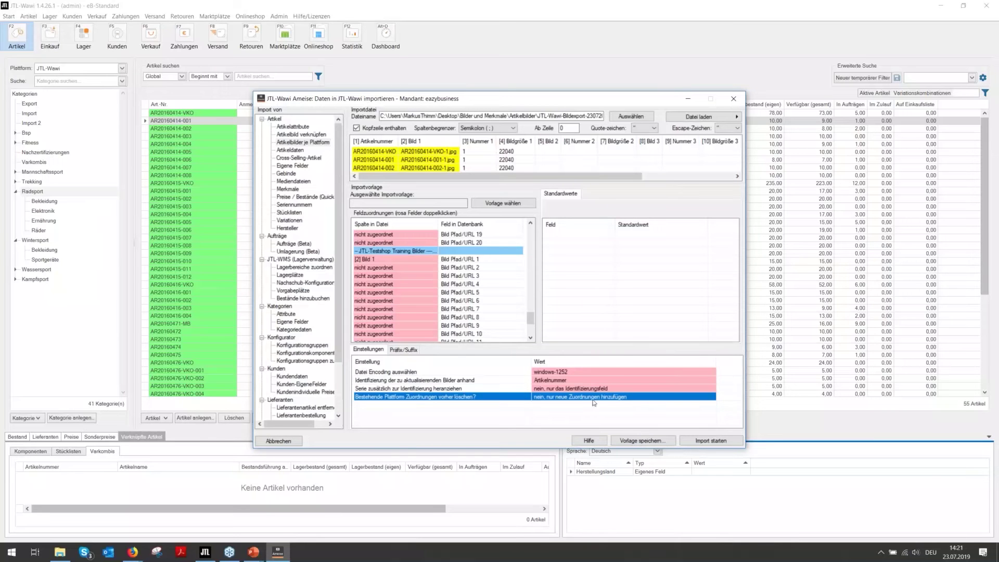
pyautogui.click(623, 398)
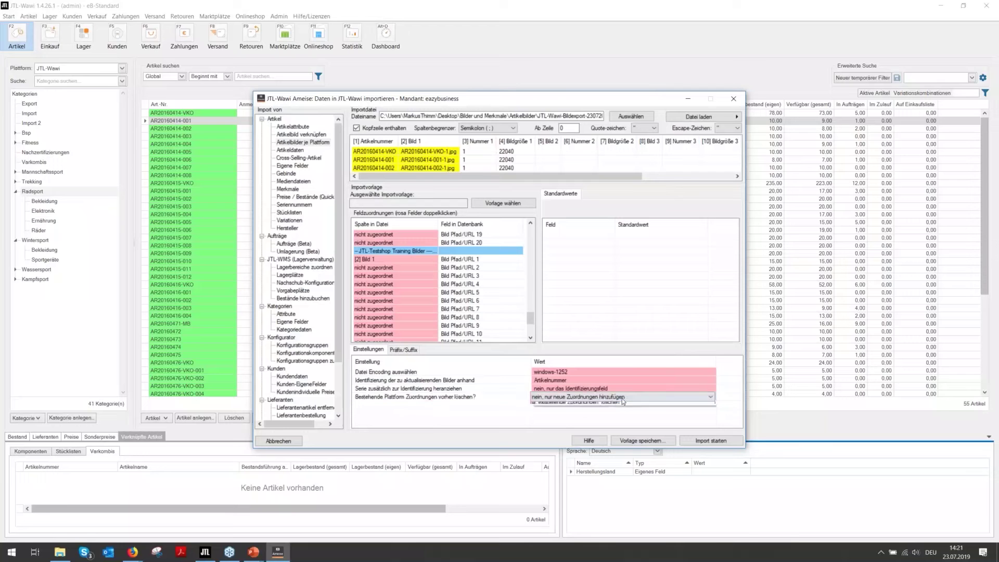
pyautogui.click(623, 398)
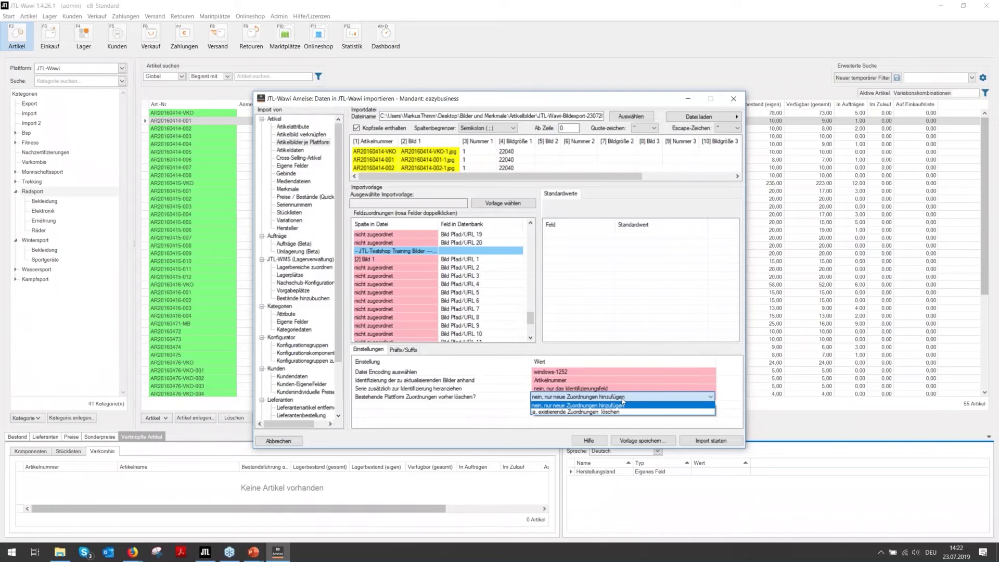
pyautogui.click(557, 407)
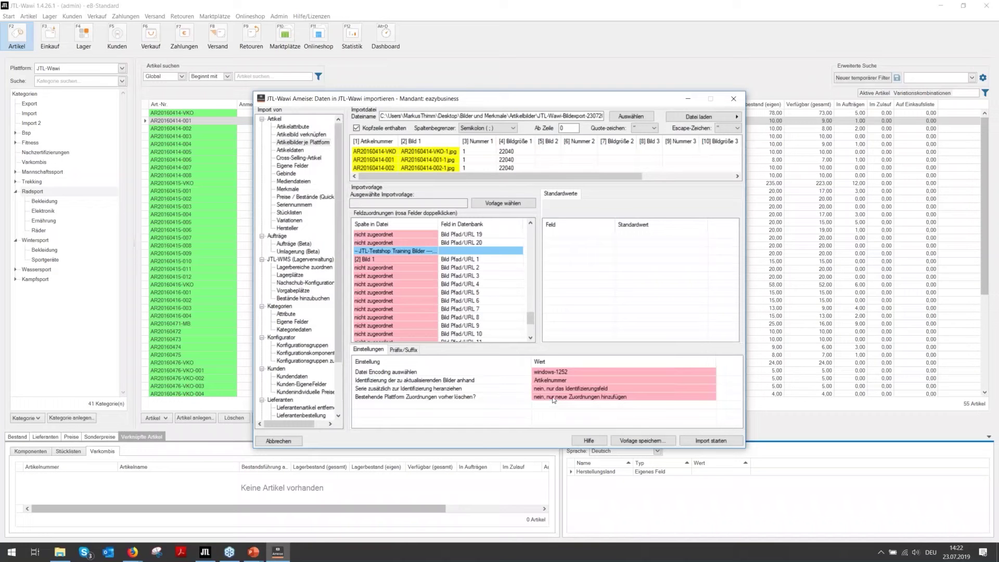
pyautogui.click(554, 399)
pyautogui.click(553, 399)
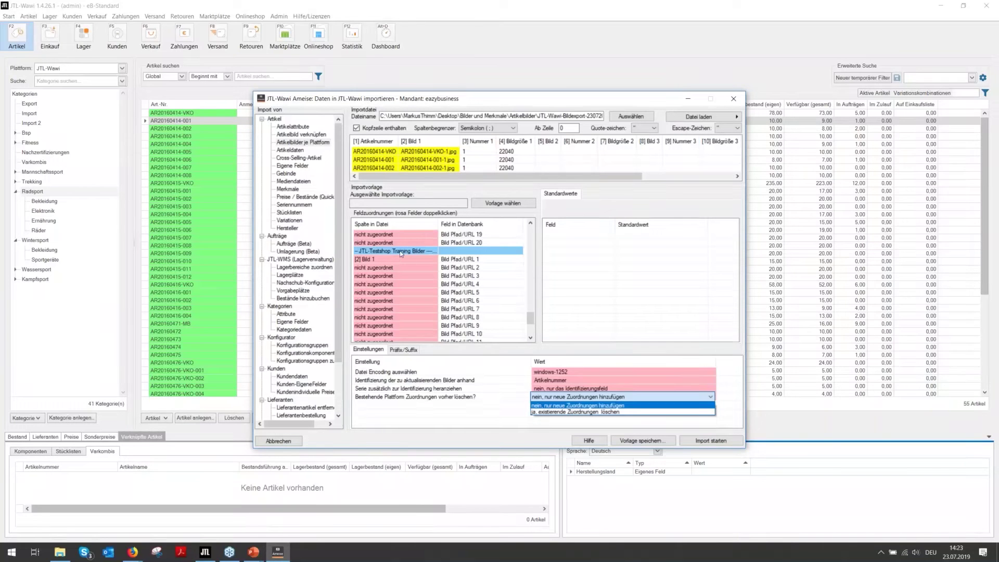
pyautogui.click(547, 406)
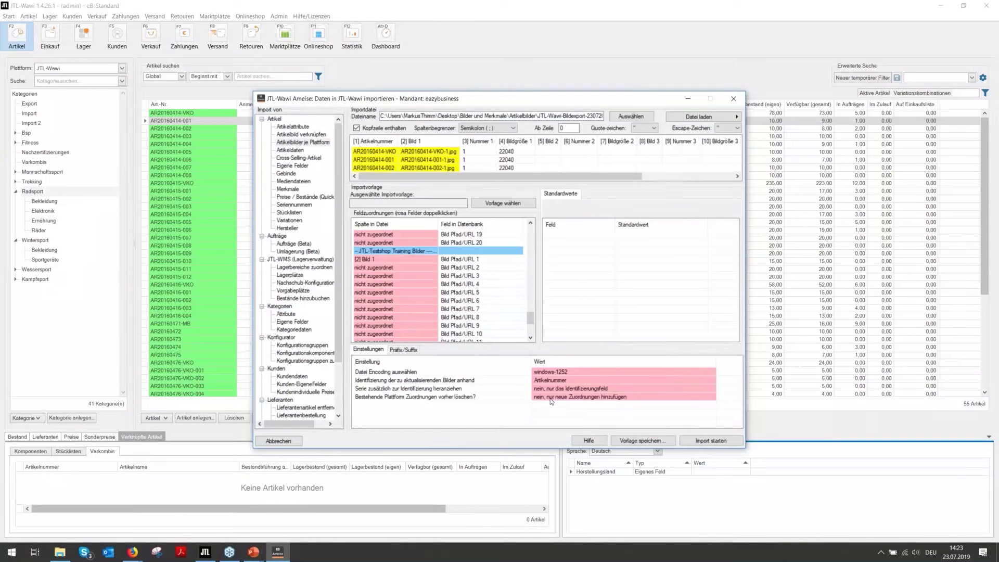
# Examine the Präfix/Suffix settings for the image path fields and compare them with the platform groups in the field assignments.
pyautogui.click(409, 351)
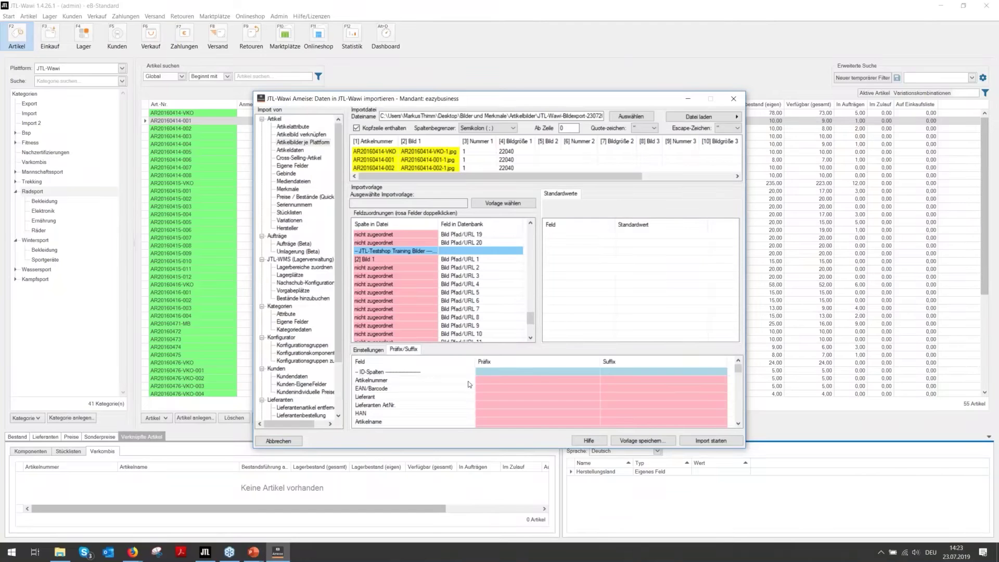
pyautogui.scroll(-2, 467, 384)
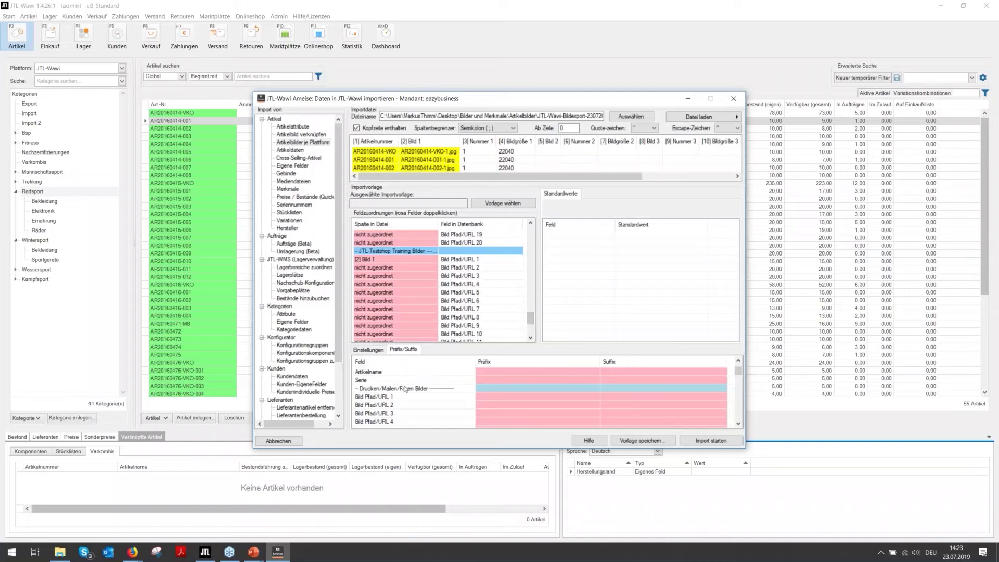
pyautogui.scroll(1, 532, 313)
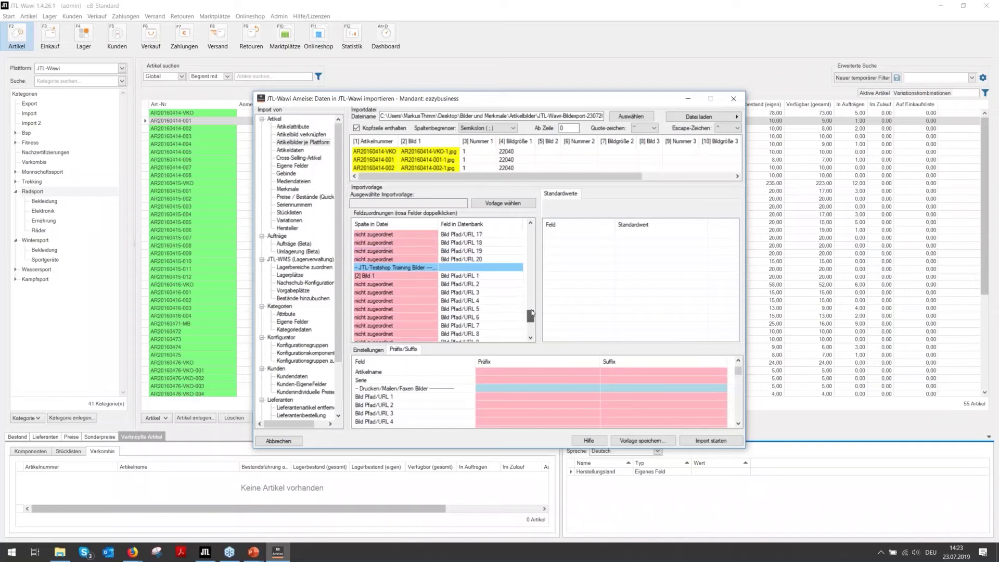
pyautogui.moveTo(532, 313); pyautogui.dragTo(532, 238)
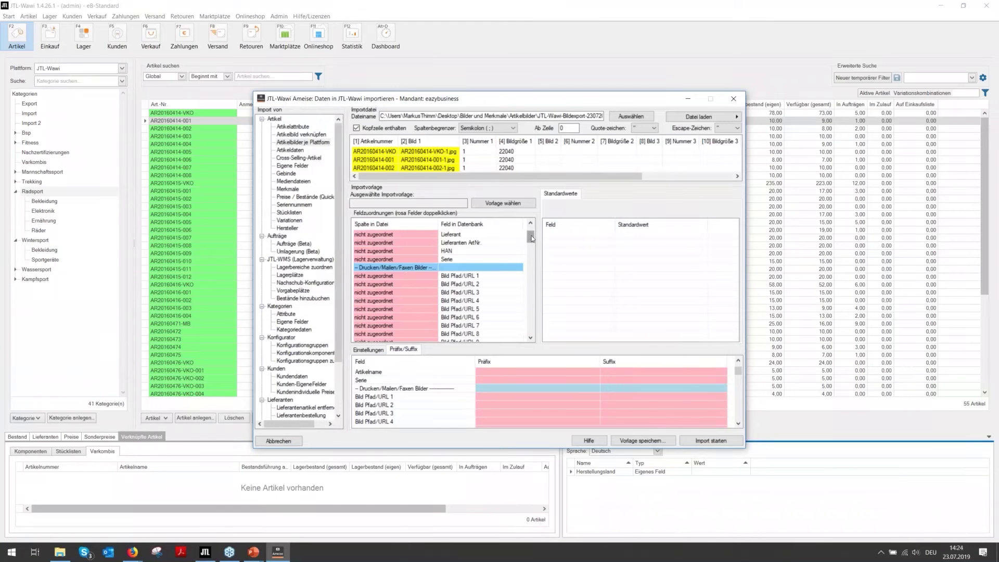
pyautogui.moveTo(531, 238); pyautogui.dragTo(531, 277)
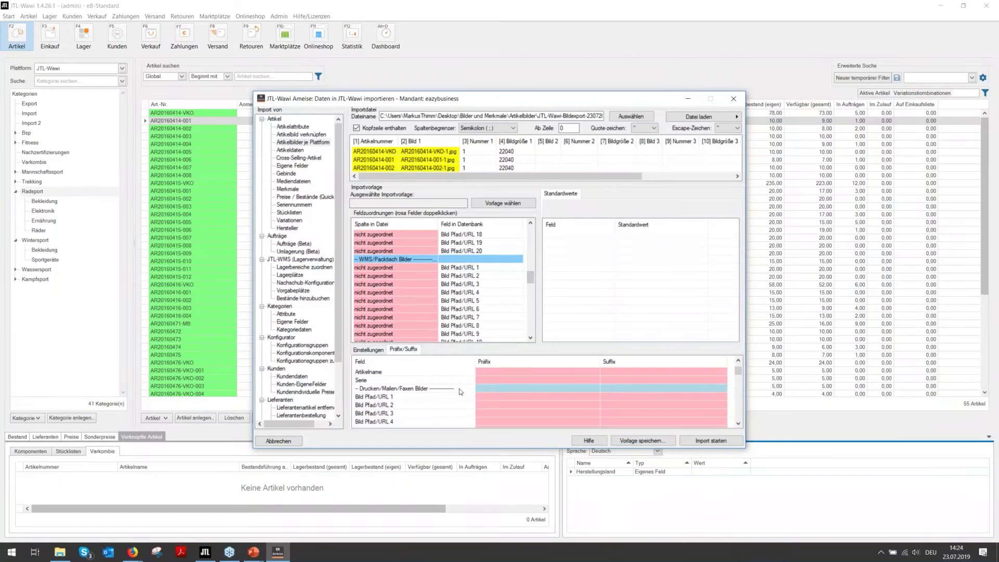
# Open the prefix of Bild Pfad/URL 1 under JTL-Testshop Training Bilder for editing.
pyautogui.scroll(-1, 461, 392)
pyautogui.scroll(-6, 460, 392)
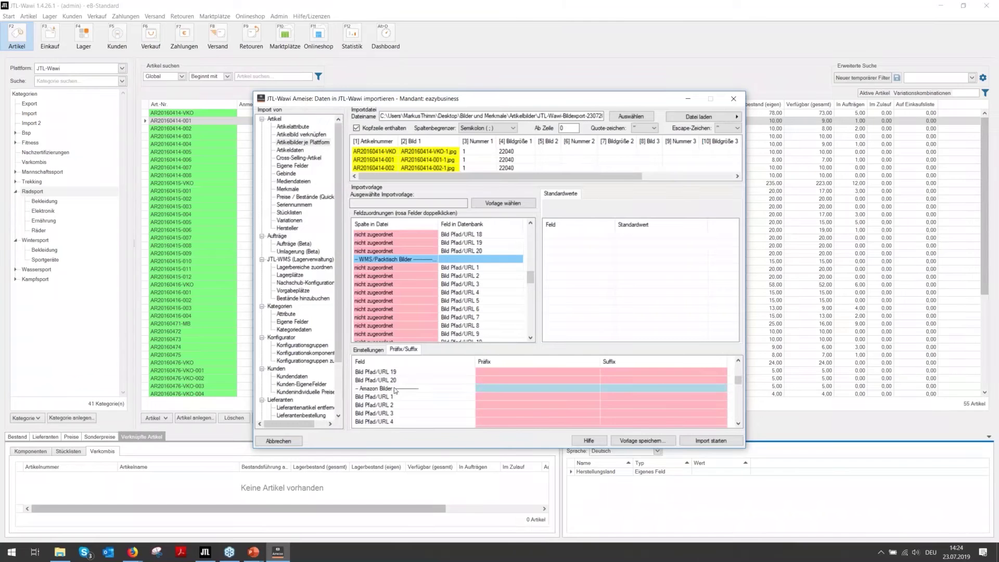
pyautogui.scroll(-7, 470, 388)
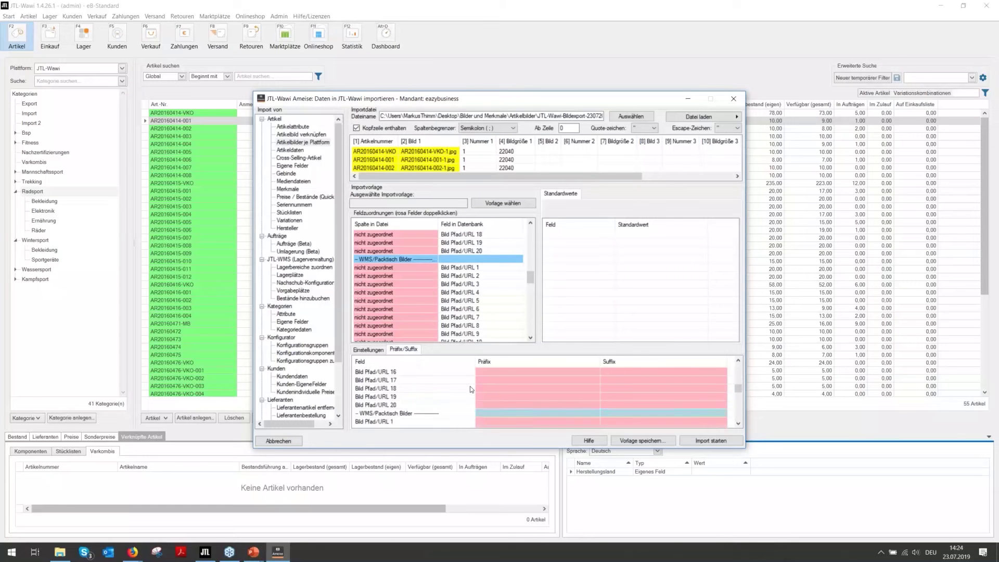
pyautogui.scroll(-3, 470, 386)
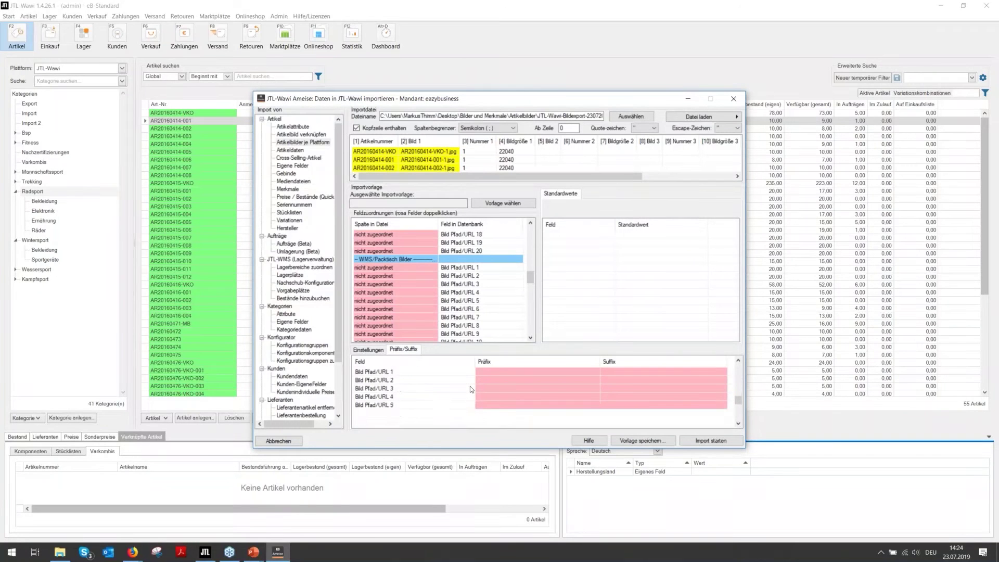
pyautogui.scroll(-6, 470, 387)
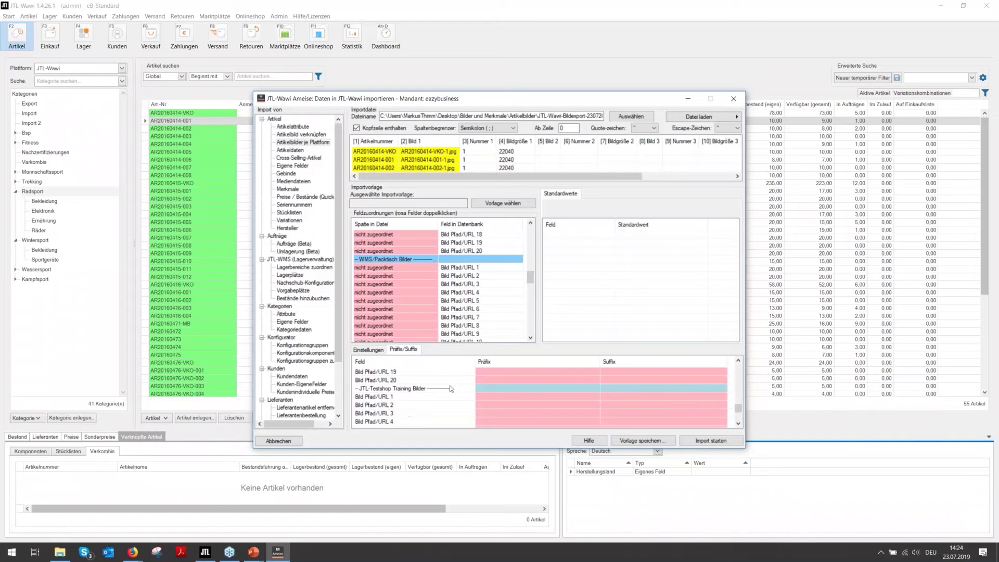
pyautogui.click(438, 390)
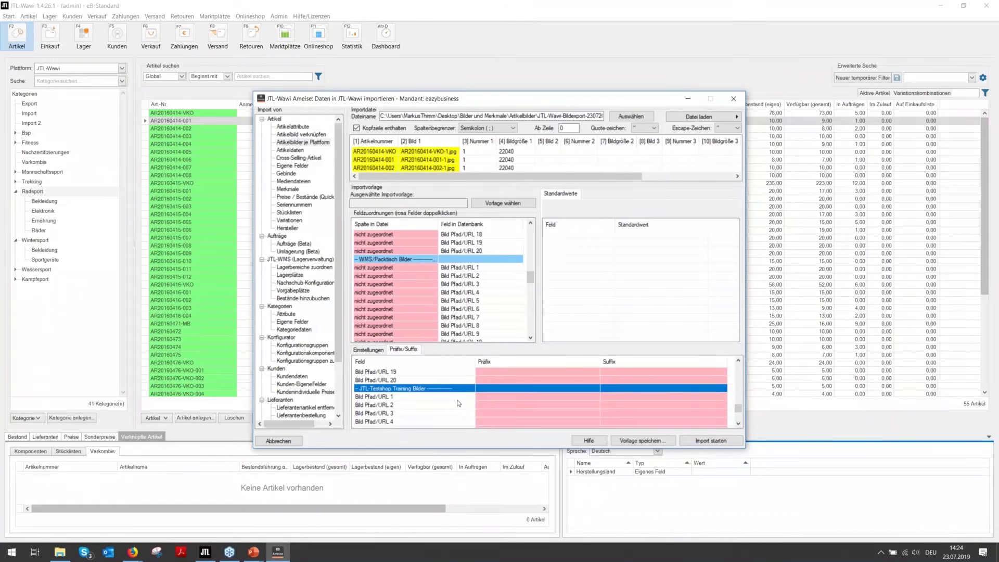
pyautogui.click(494, 398)
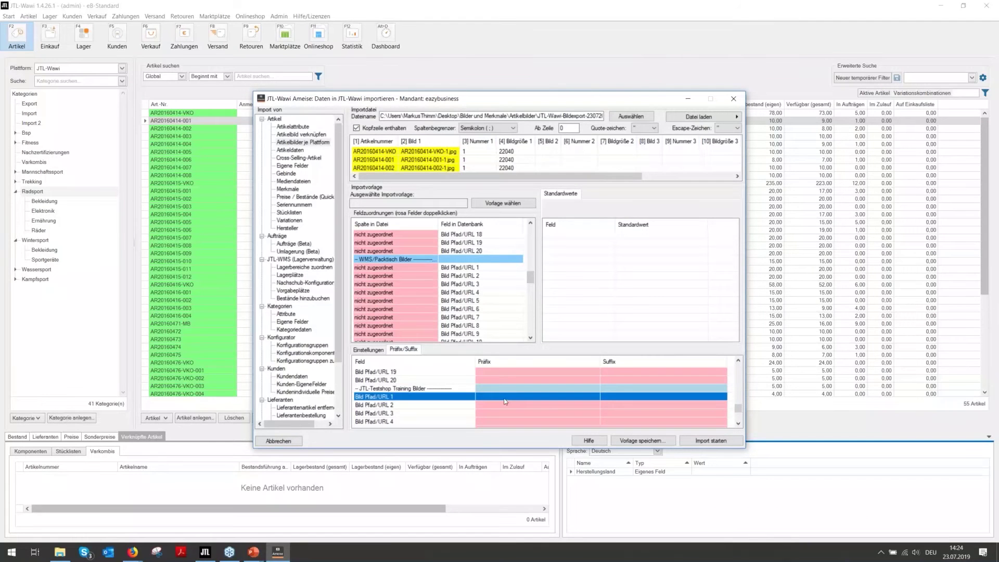
pyautogui.click(505, 398)
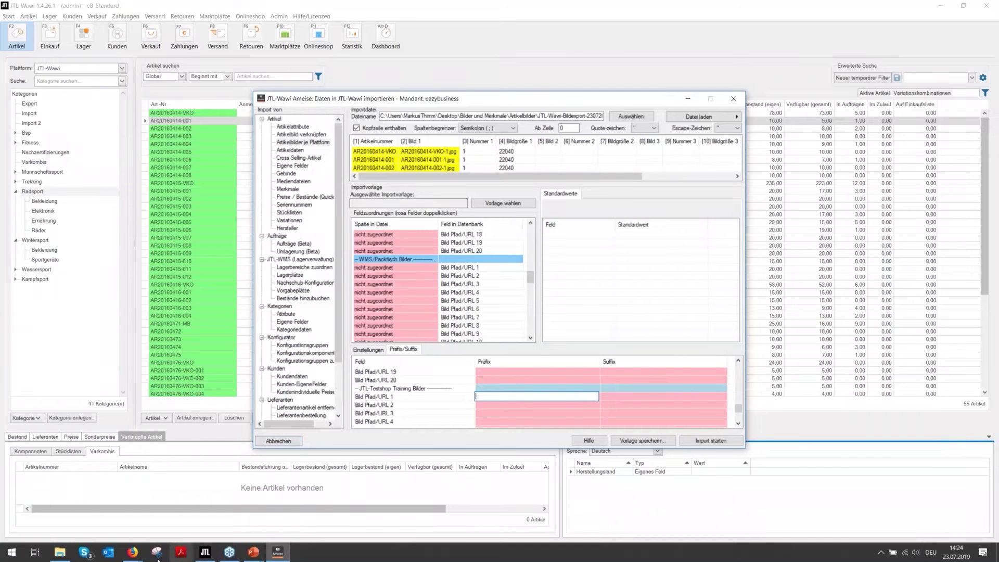
# Switch to File Explorer, copy the full path of the Artikelbilder folder, and return to the import setup.
pyautogui.click(61, 555)
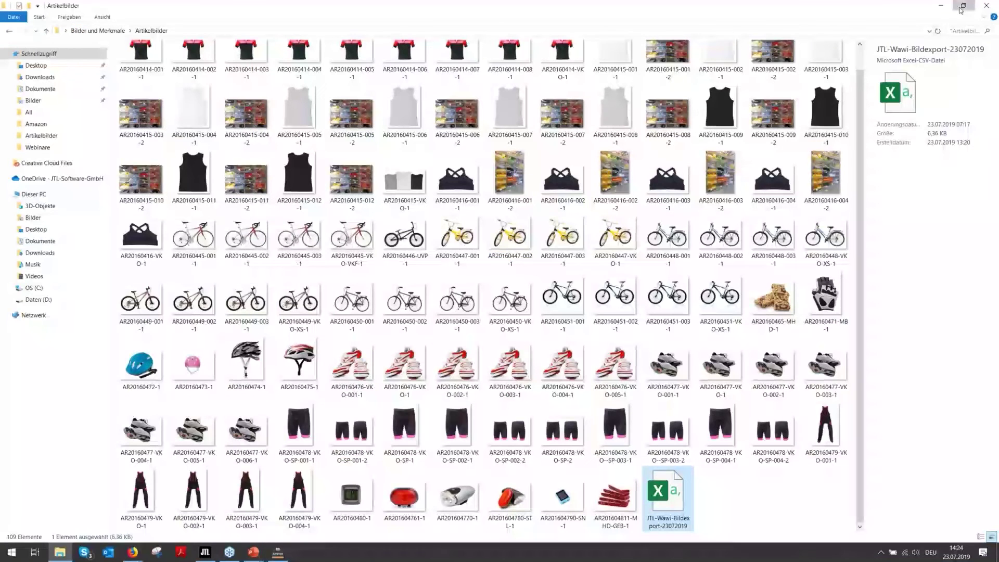
pyautogui.click(963, 6)
pyautogui.moveTo(315, 89); pyautogui.dragTo(468, 87)
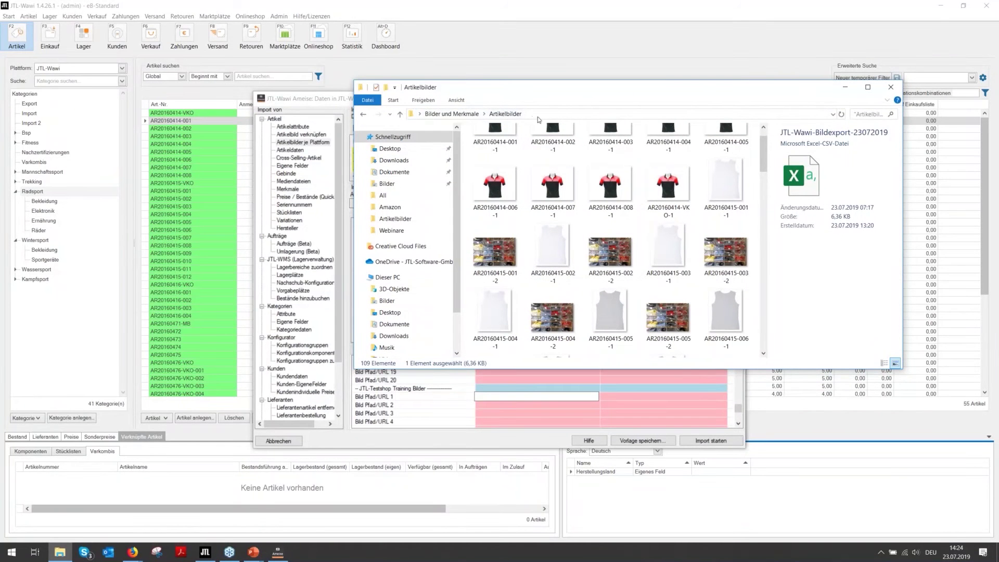
pyautogui.click(569, 118)
pyautogui.hotkey('ctrl', 'c')
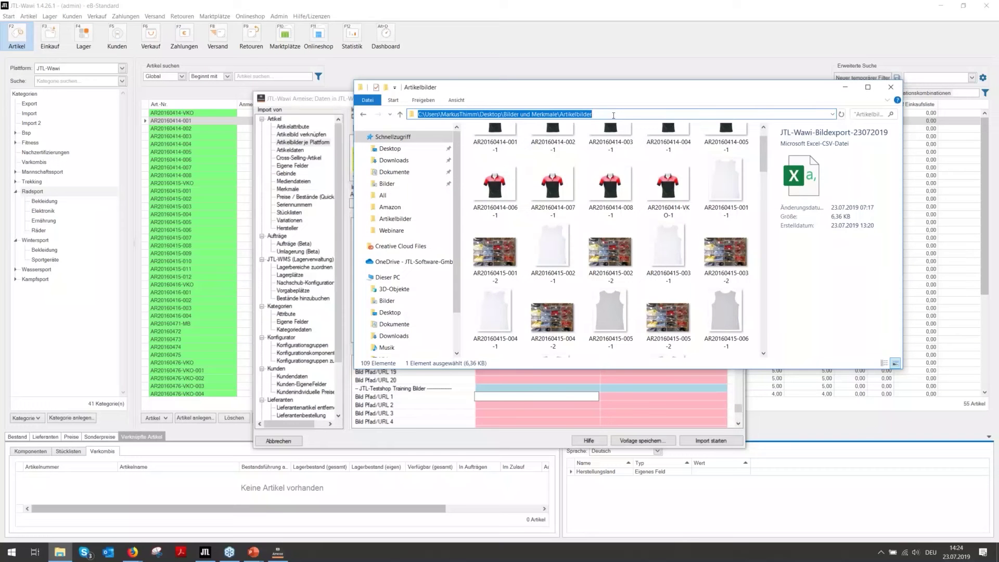
pyautogui.click(844, 89)
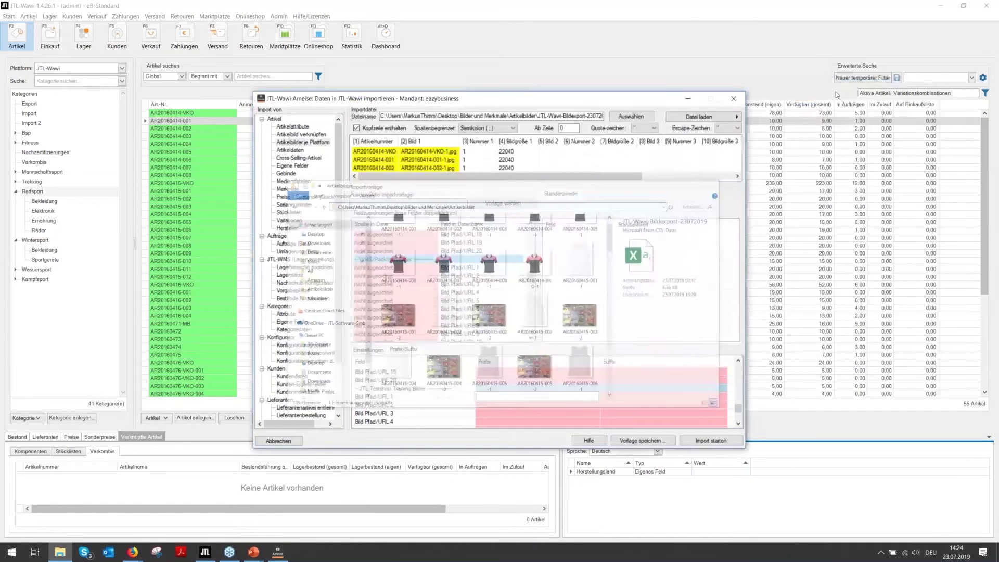
# Set the prefix of Bild Pfad/URL 1 under JTL-Testshop Training Bilder to the copied Artikelbilder folder path, ending with a backslash.
pyautogui.hotkey('ctrl', 'v')
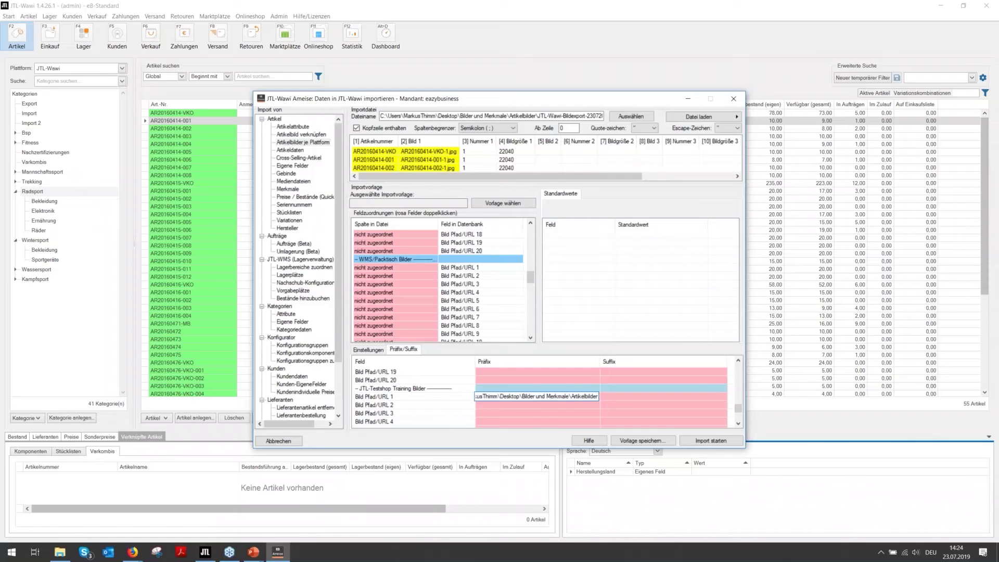
pyautogui.write('\\')
pyautogui.click(552, 396)
pyautogui.click(60, 556)
pyautogui.click(621, 115)
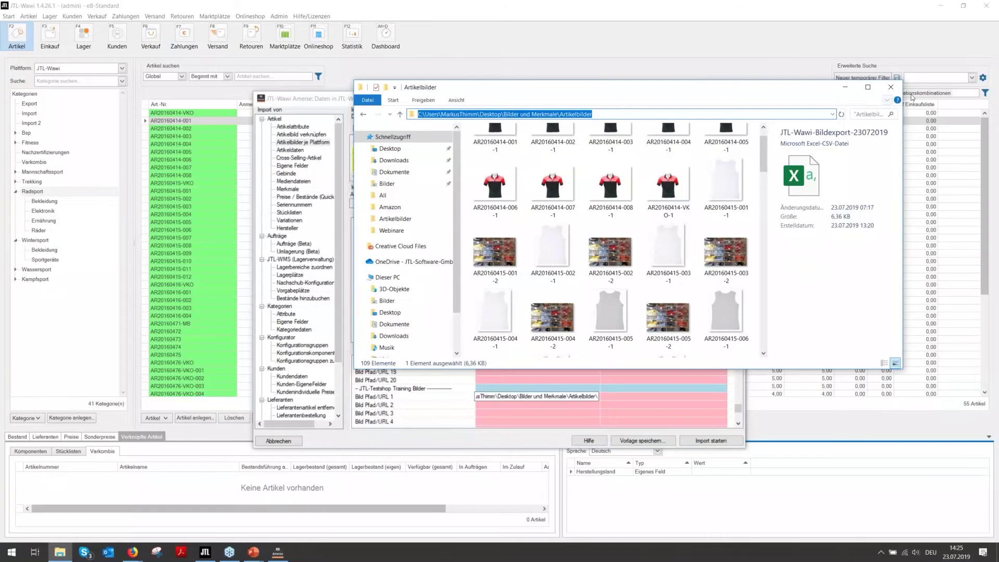
pyautogui.click(849, 92)
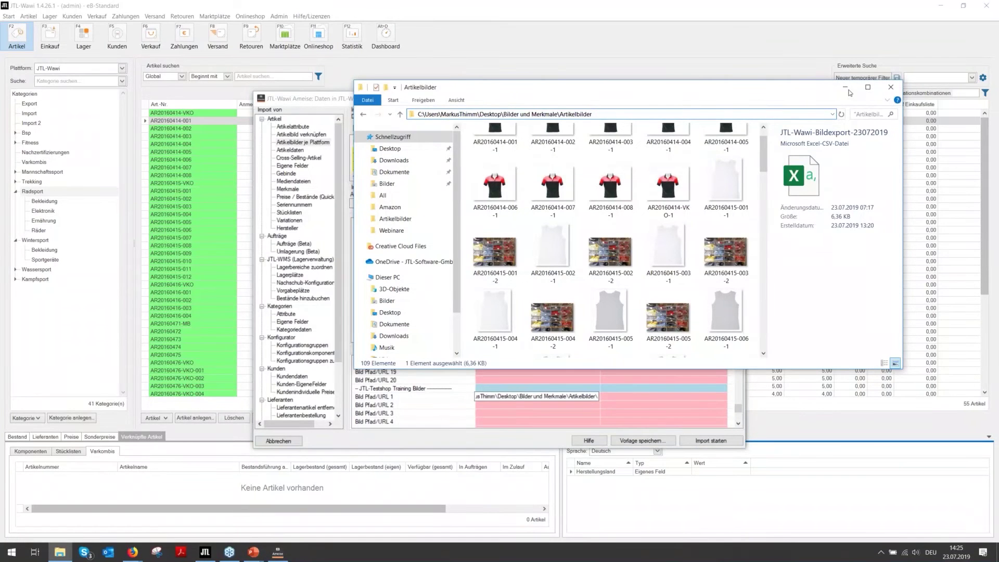
pyautogui.click(850, 92)
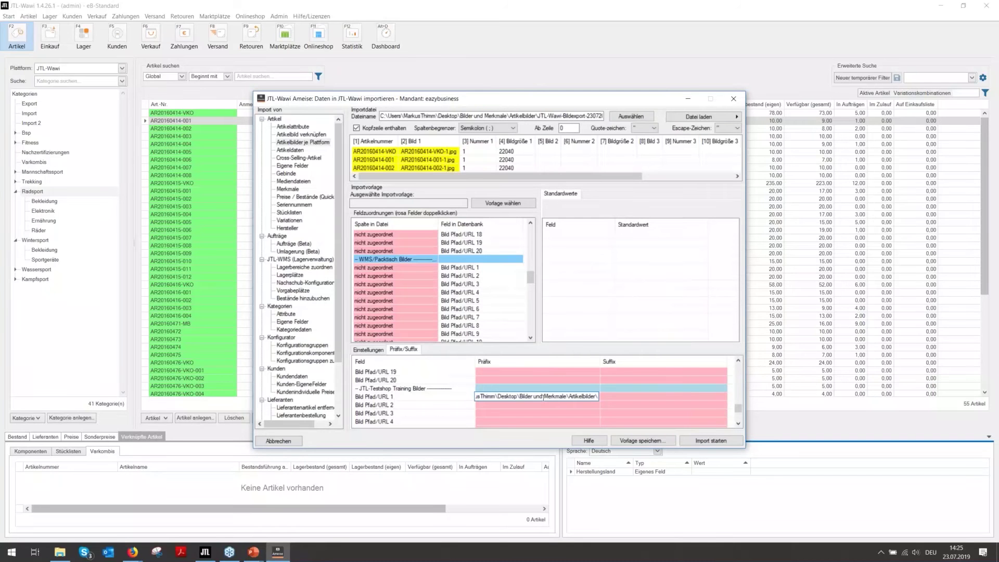
pyautogui.click(598, 407)
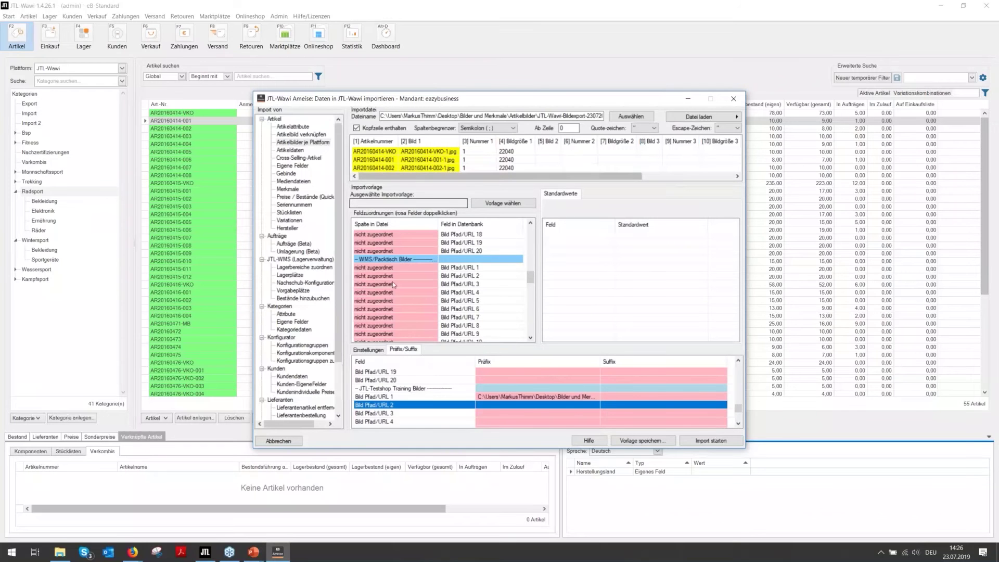
# Save the import configuration as a new template named Beispielname.
pyautogui.click(638, 443)
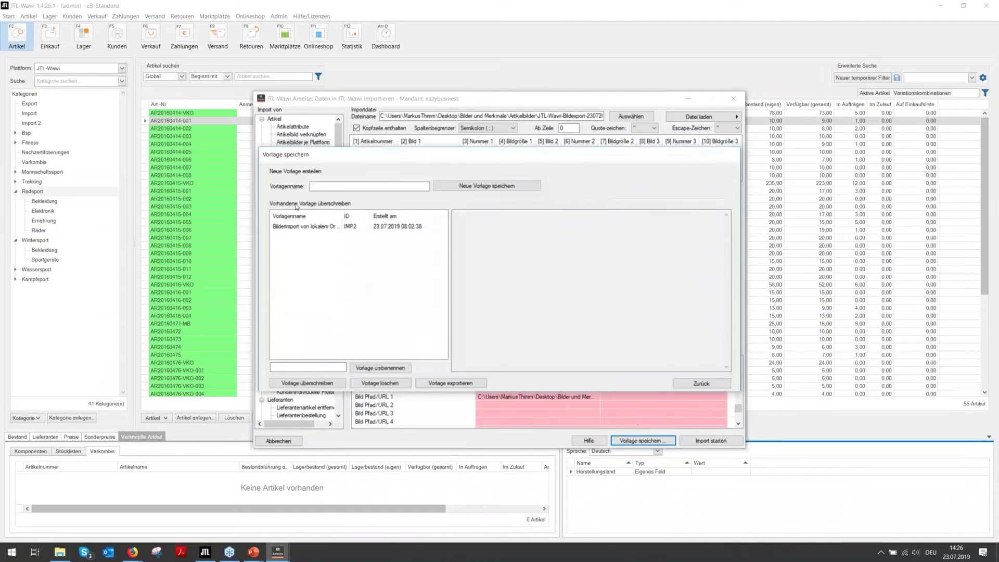
pyautogui.click(330, 188)
pyautogui.write('Beispielname')
pyautogui.click(439, 189)
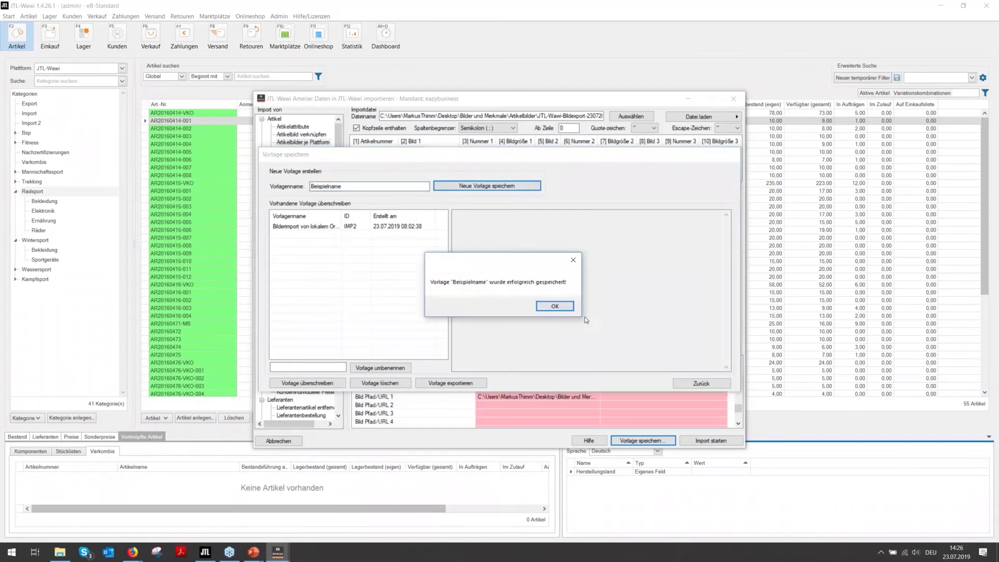
pyautogui.click(556, 307)
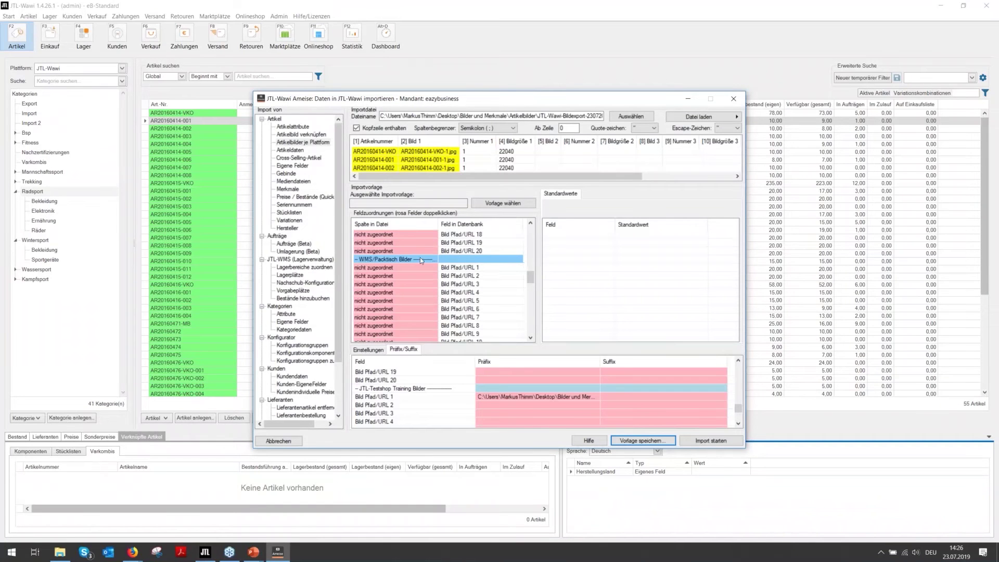
# Review the ID column assignments, the import settings and the templates available for loading without loading one.
pyautogui.scroll(1, 420, 258)
pyautogui.moveTo(531, 274); pyautogui.dragTo(532, 233)
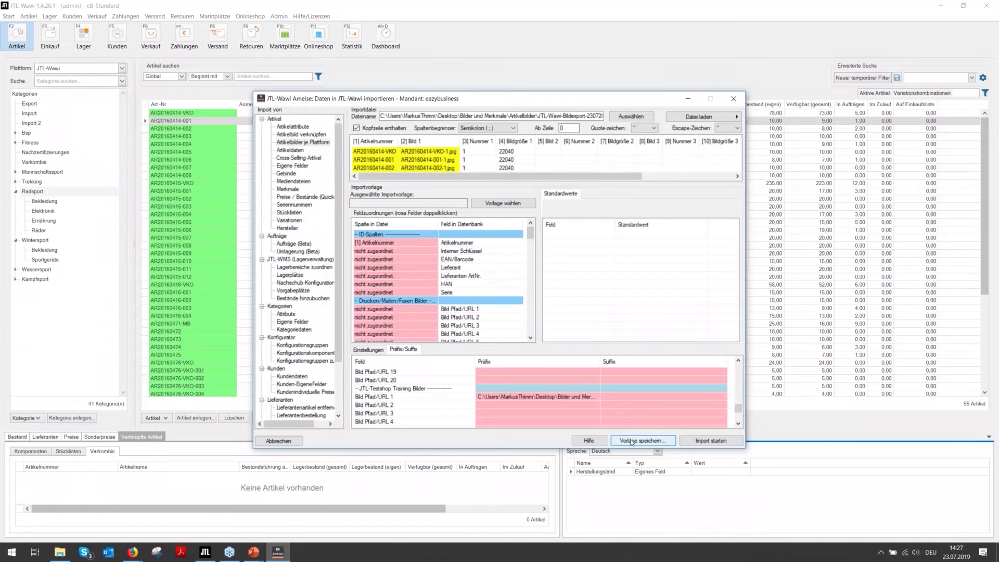
pyautogui.click(381, 352)
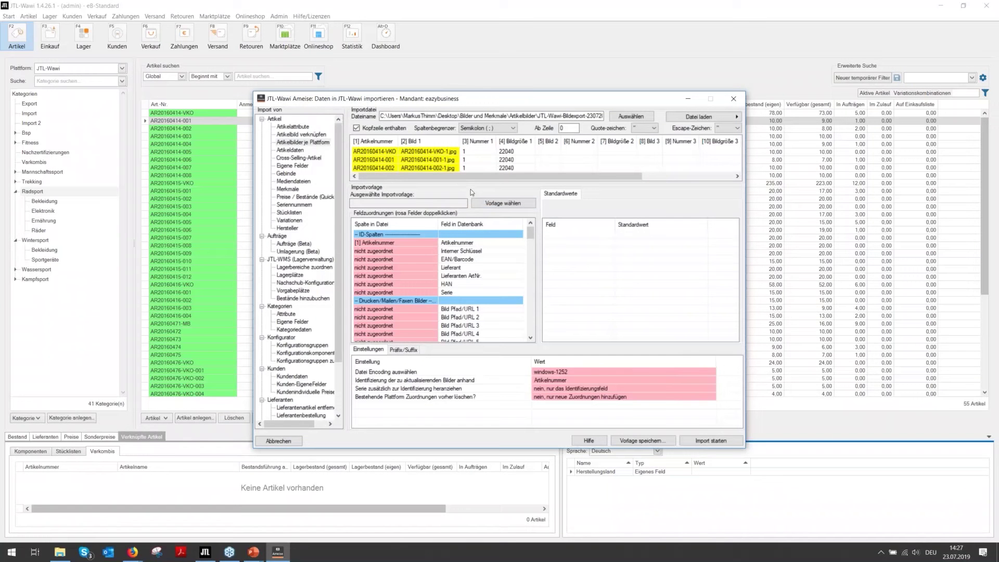
pyautogui.click(503, 204)
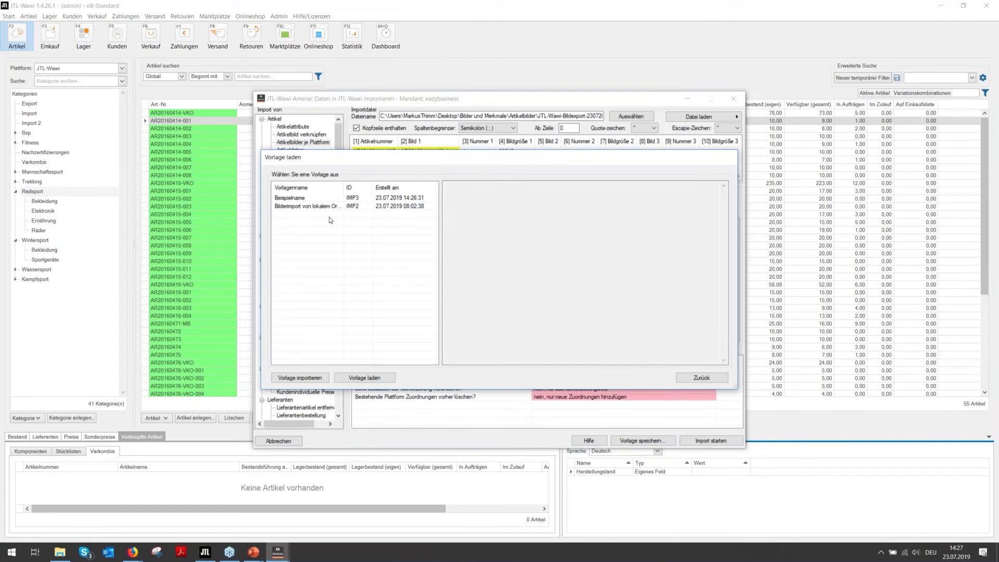
pyautogui.click(686, 376)
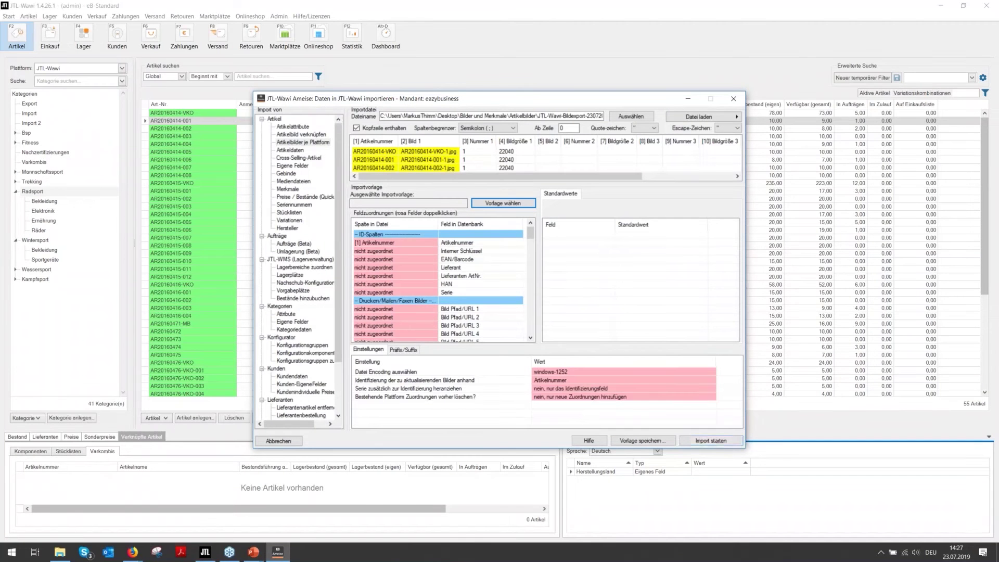
# Open the import run and check its summary of field assignments, path prefix and settings.
pyautogui.click(711, 442)
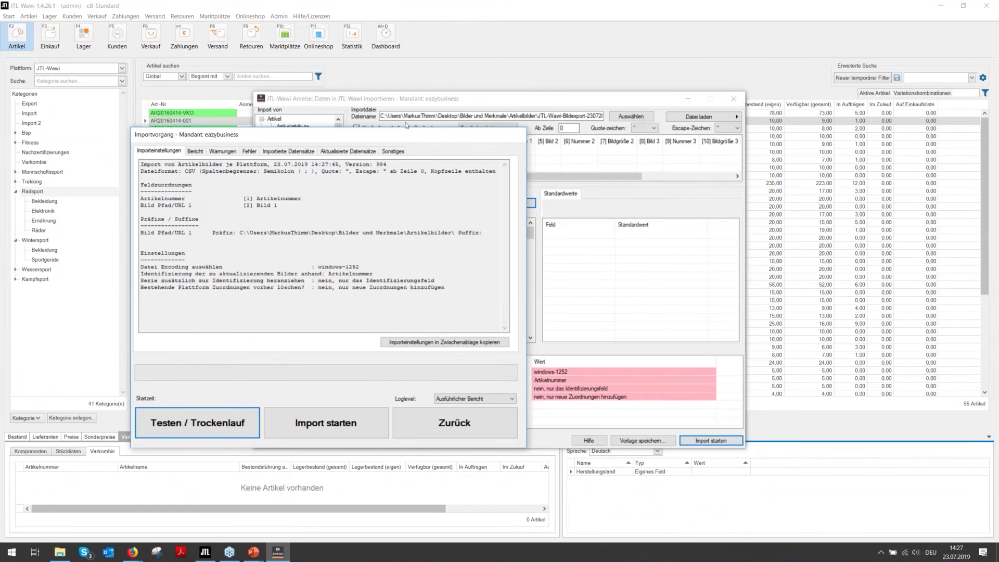
pyautogui.moveTo(348, 135); pyautogui.dragTo(524, 102)
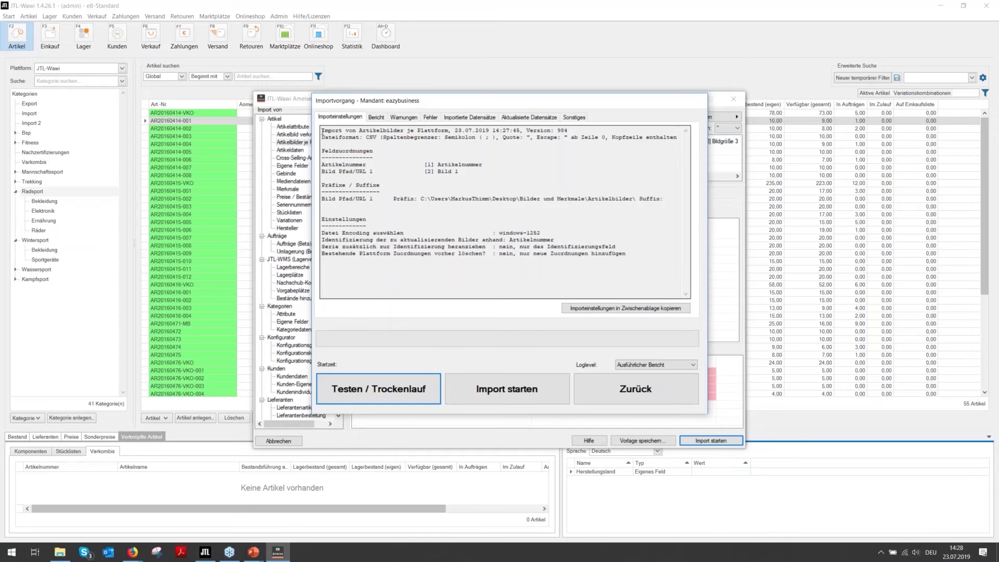
pyautogui.moveTo(322, 130); pyautogui.dragTo(637, 260)
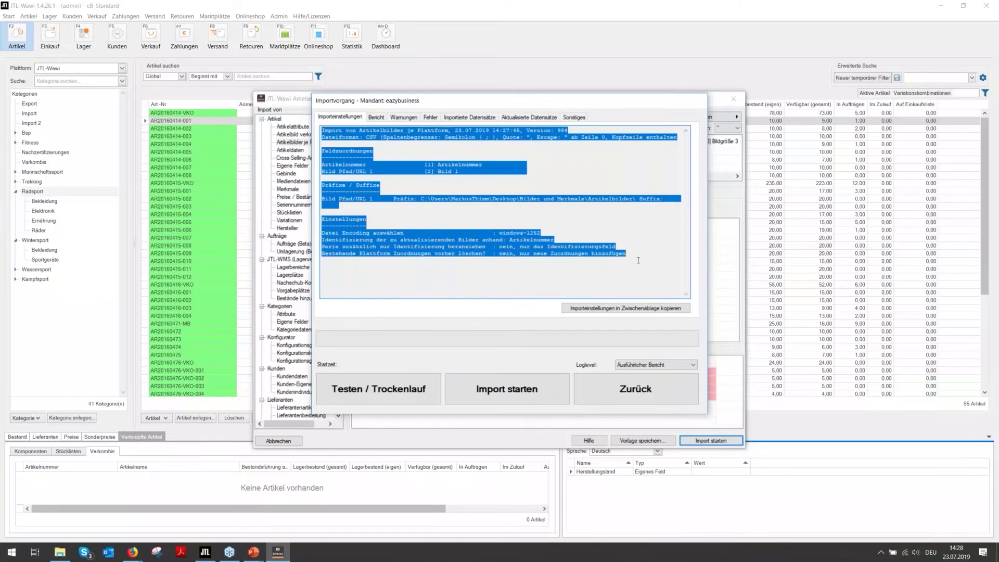
pyautogui.click(638, 260)
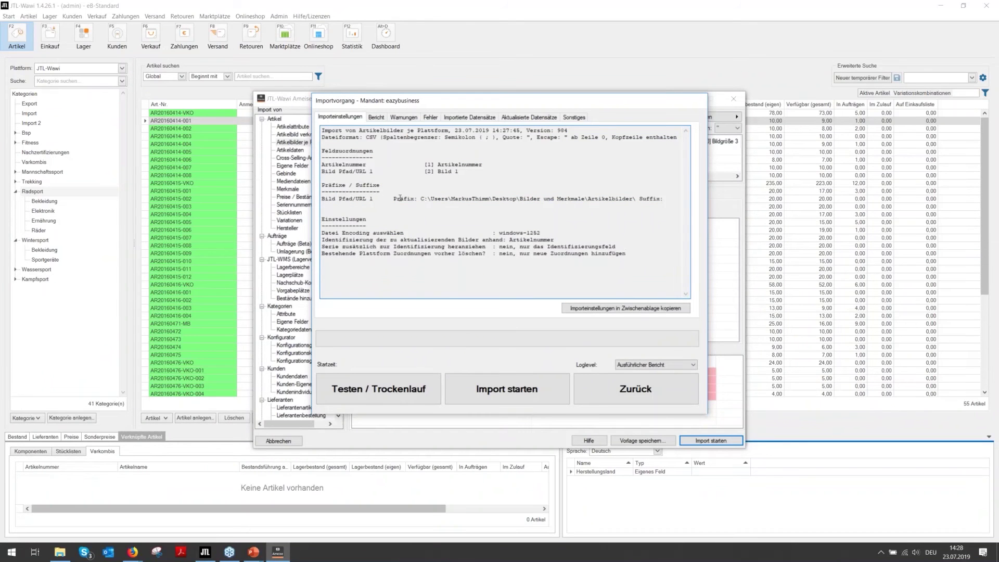
pyautogui.moveTo(422, 199); pyautogui.dragTo(635, 198)
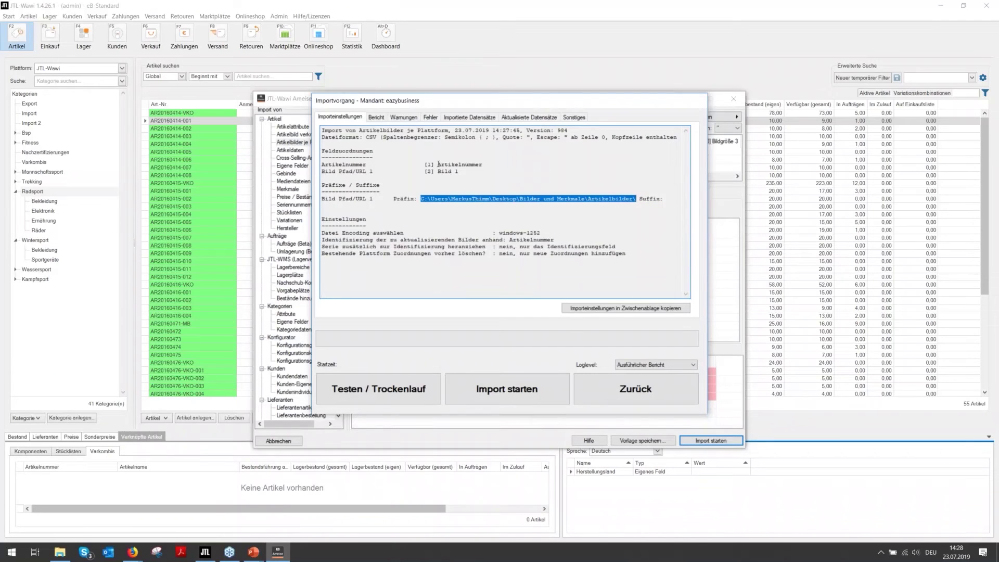
pyautogui.moveTo(437, 165); pyautogui.dragTo(506, 165)
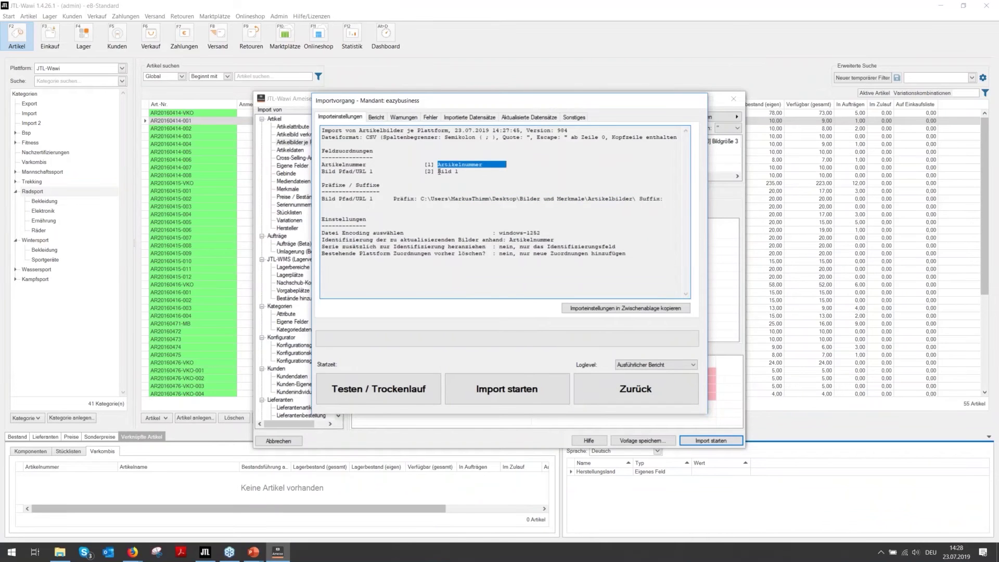
pyautogui.click(355, 164)
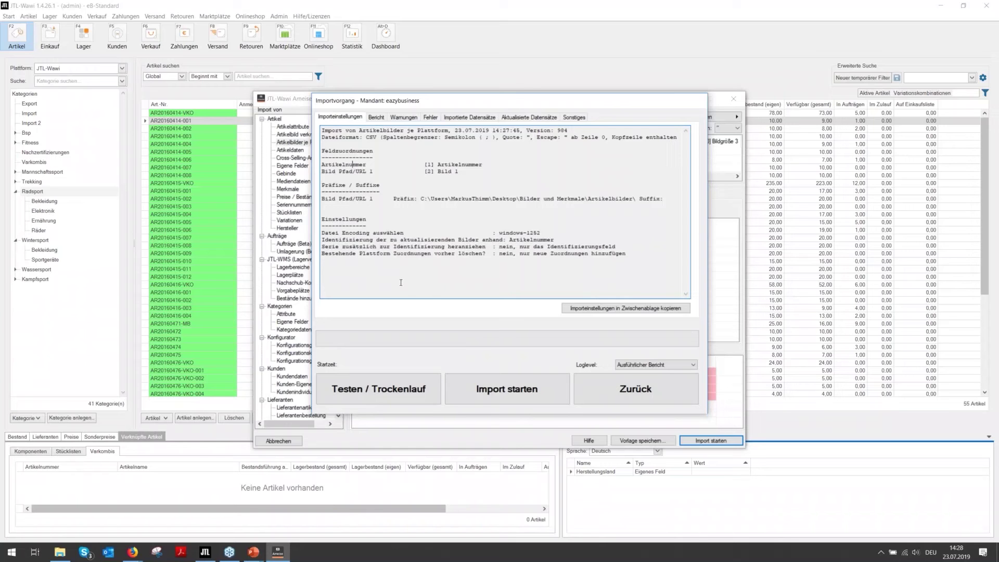
# Perform a dry run of the image import and examine the report entries for the individual records.
pyautogui.click(375, 394)
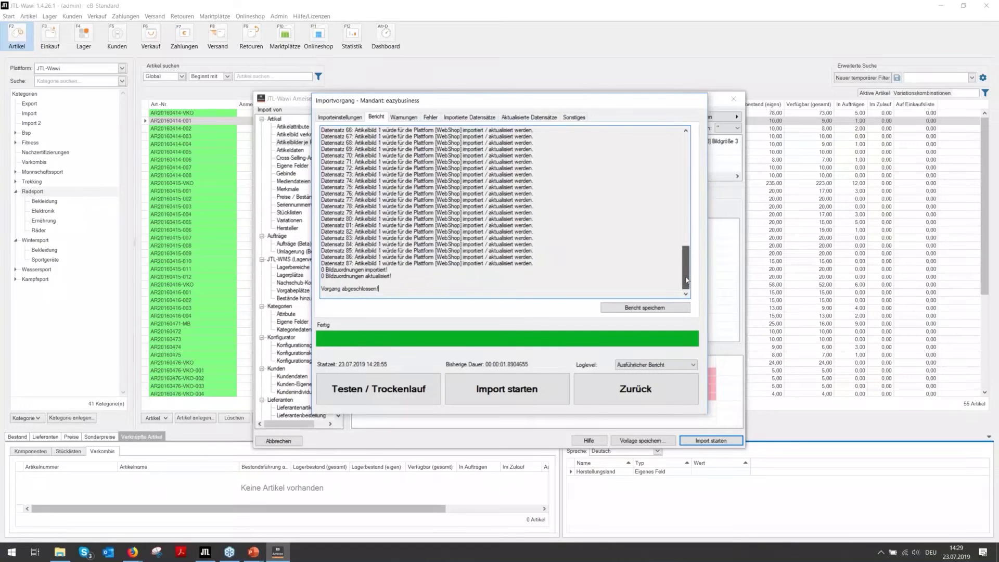
pyautogui.moveTo(686, 278); pyautogui.dragTo(686, 243)
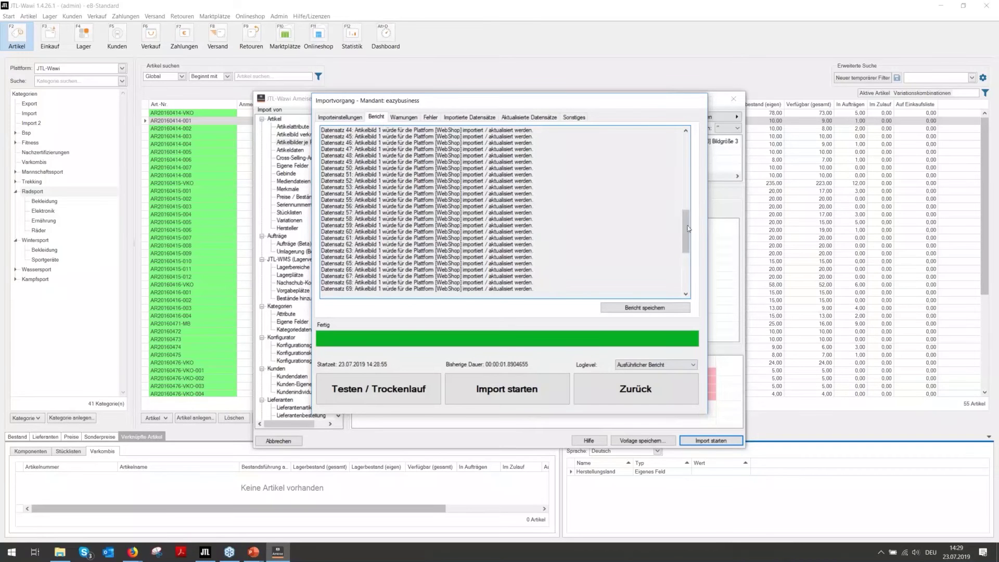
pyautogui.moveTo(685, 220); pyautogui.dragTo(684, 146)
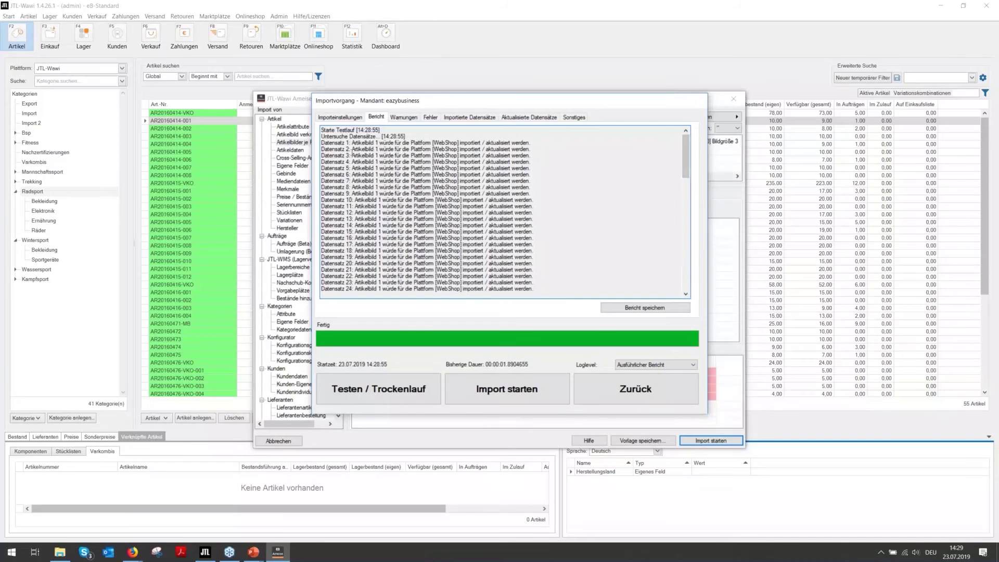
pyautogui.moveTo(322, 143); pyautogui.dragTo(535, 144)
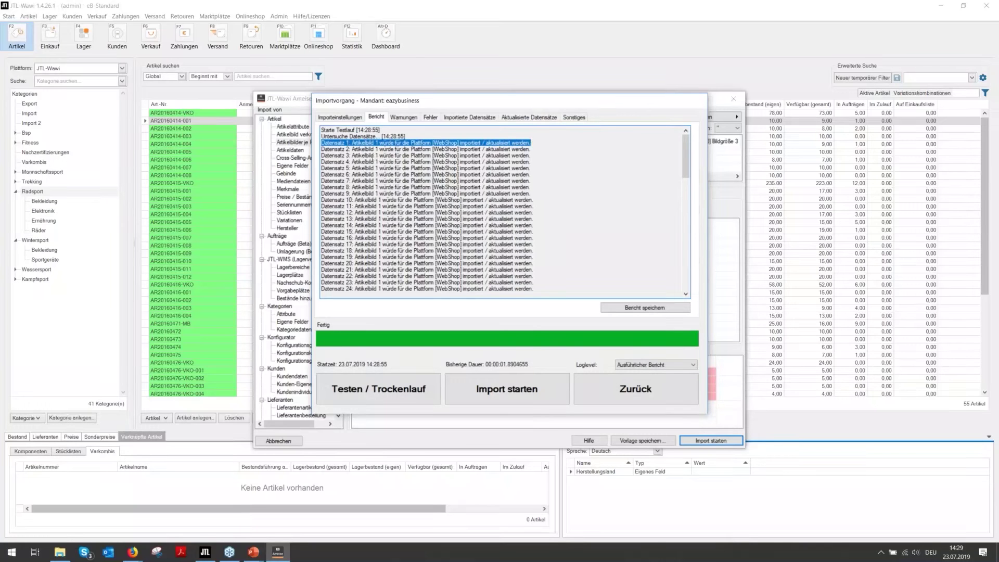
pyautogui.moveTo(335, 156); pyautogui.dragTo(530, 156)
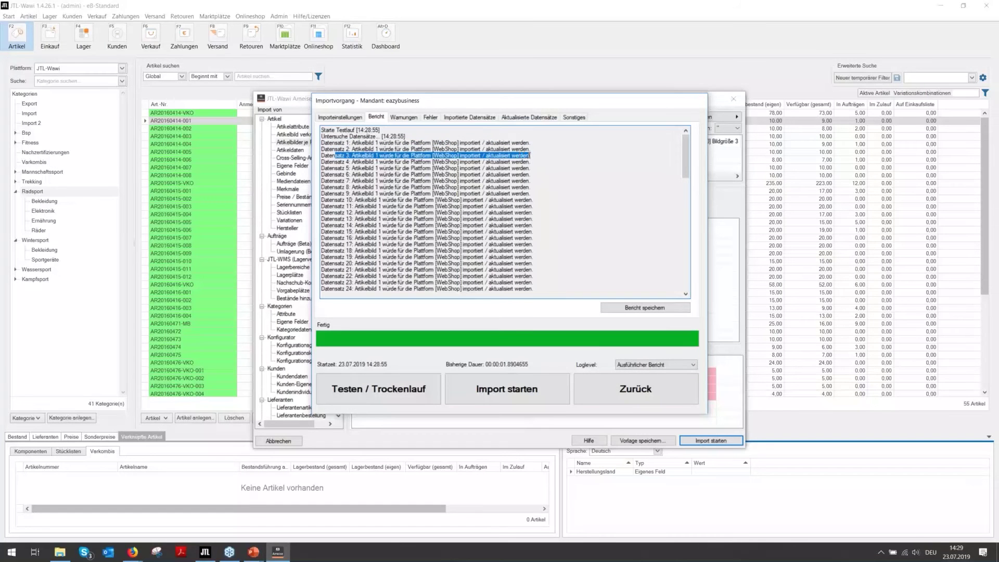
# Check the dry run for warnings and return to its report.
pyautogui.click(593, 211)
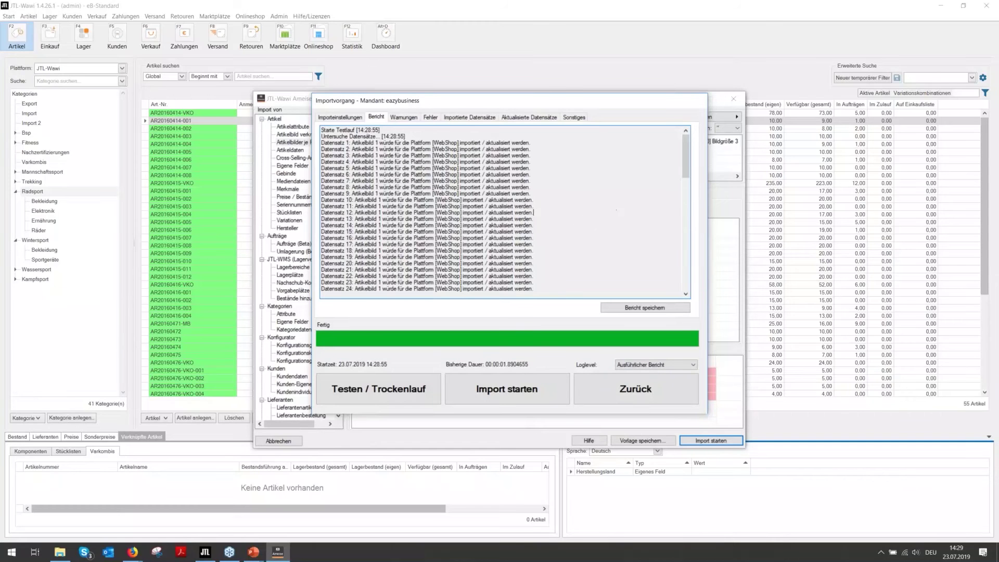
pyautogui.click(405, 118)
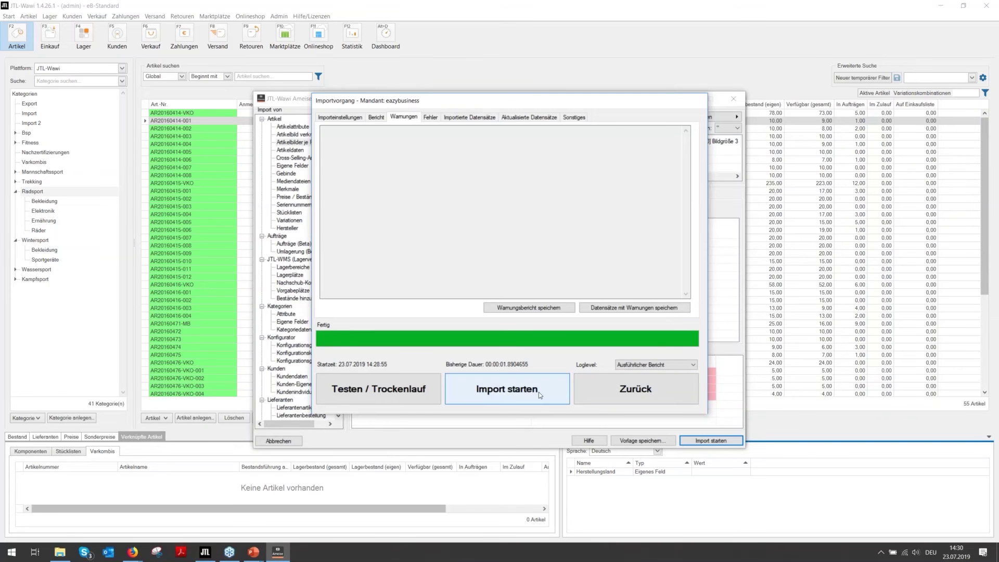
pyautogui.click(376, 117)
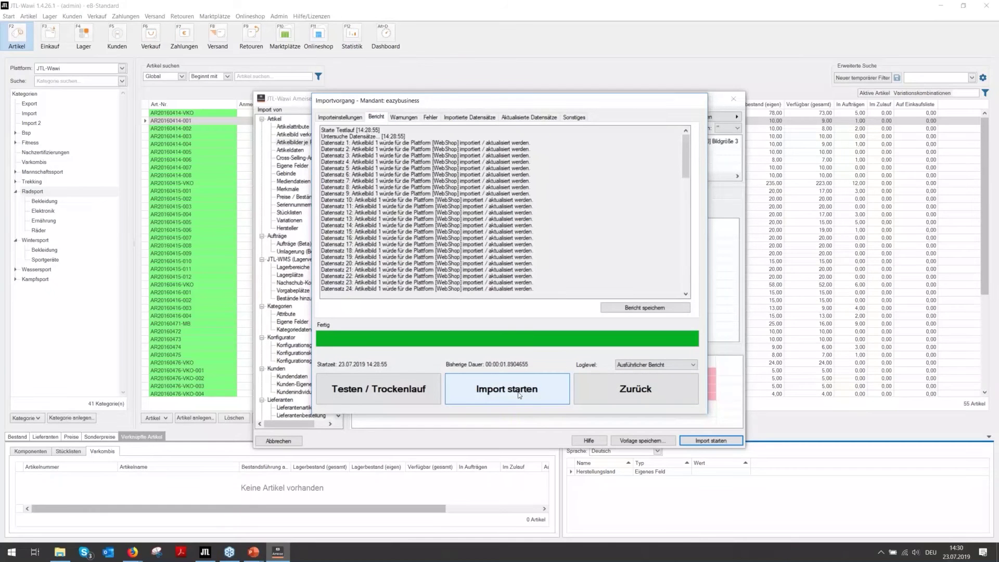
# Run the actual image import, examine the report entries for the individual records and return to the import configuration.
pyautogui.click(519, 395)
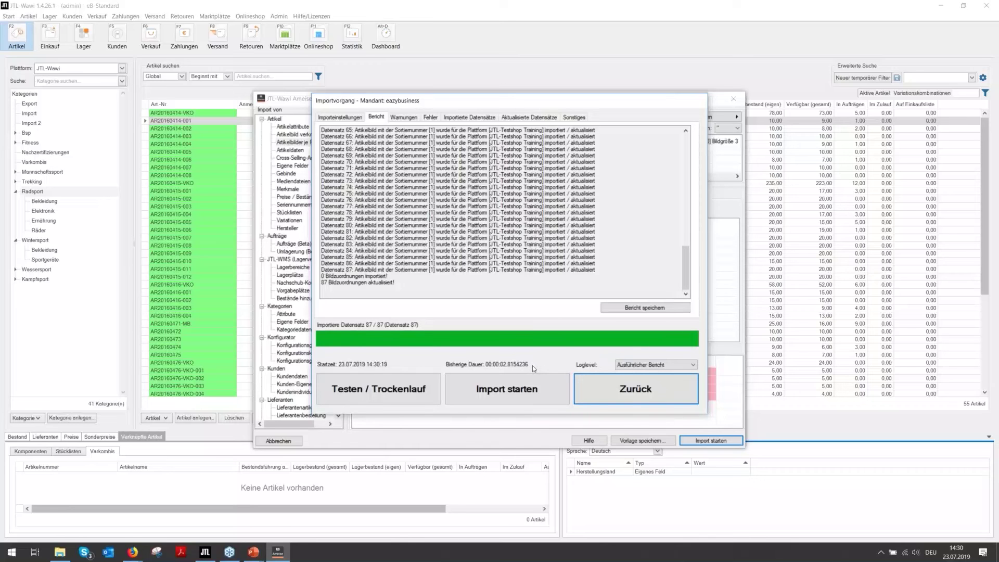
pyautogui.moveTo(687, 271); pyautogui.dragTo(687, 136)
pyautogui.moveTo(352, 142); pyautogui.dragTo(597, 142)
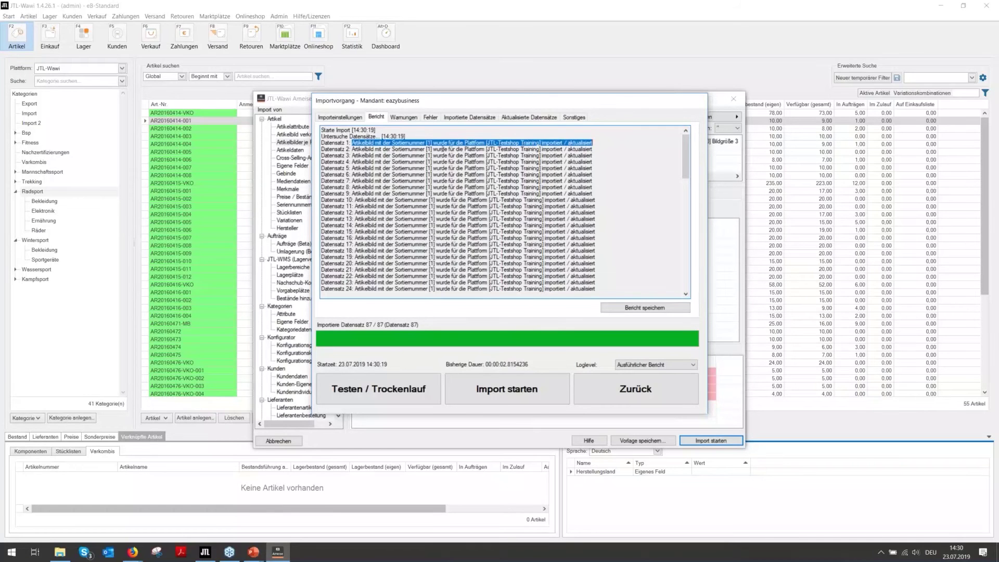
pyautogui.scroll(-2, 459, 183)
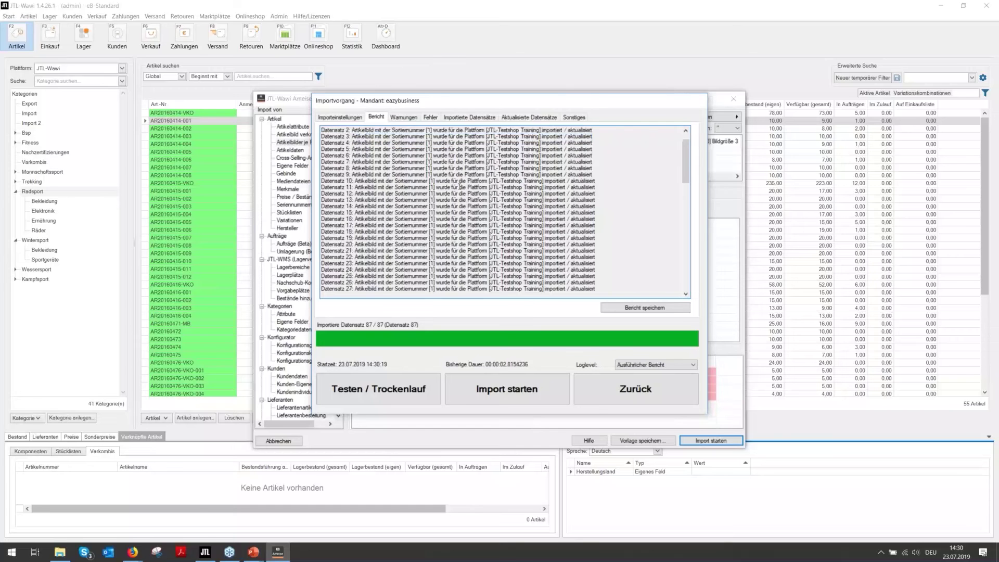
pyautogui.scroll(2, 459, 183)
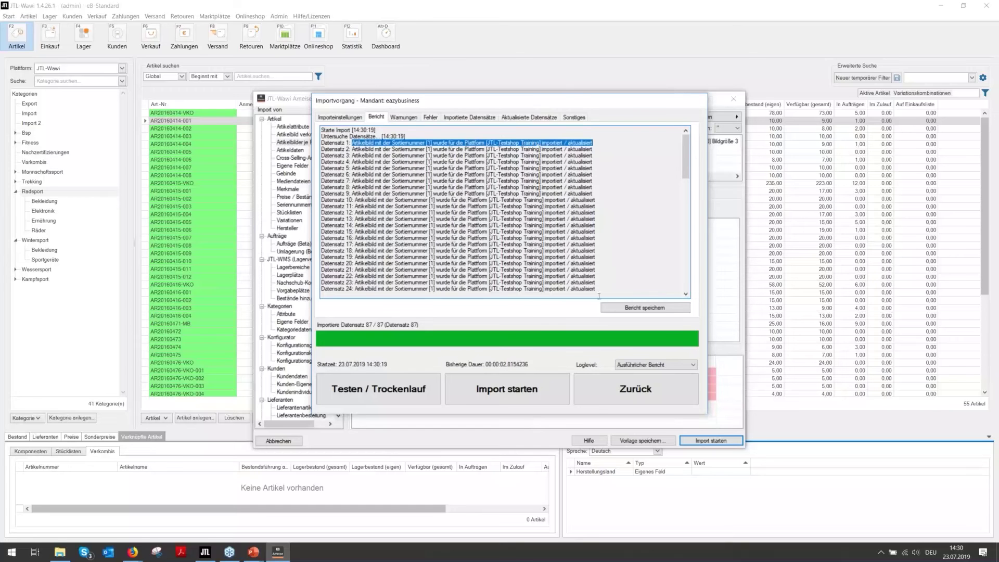
pyautogui.click(669, 404)
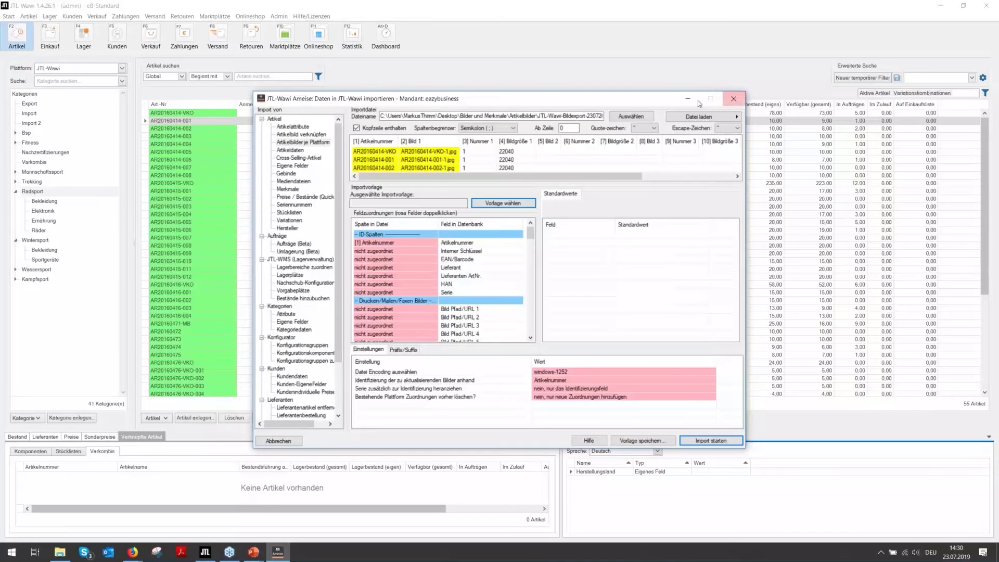
# Check the platform assignments of the preview image in the article Radtrikot Herren S and close the article without saving.
pyautogui.click(694, 102)
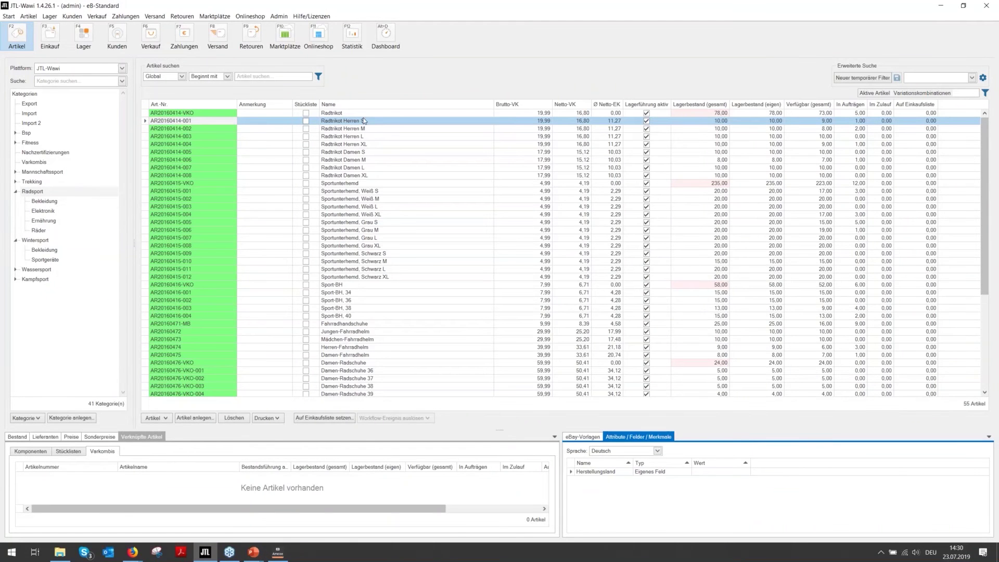
pyautogui.doubleClick(345, 125)
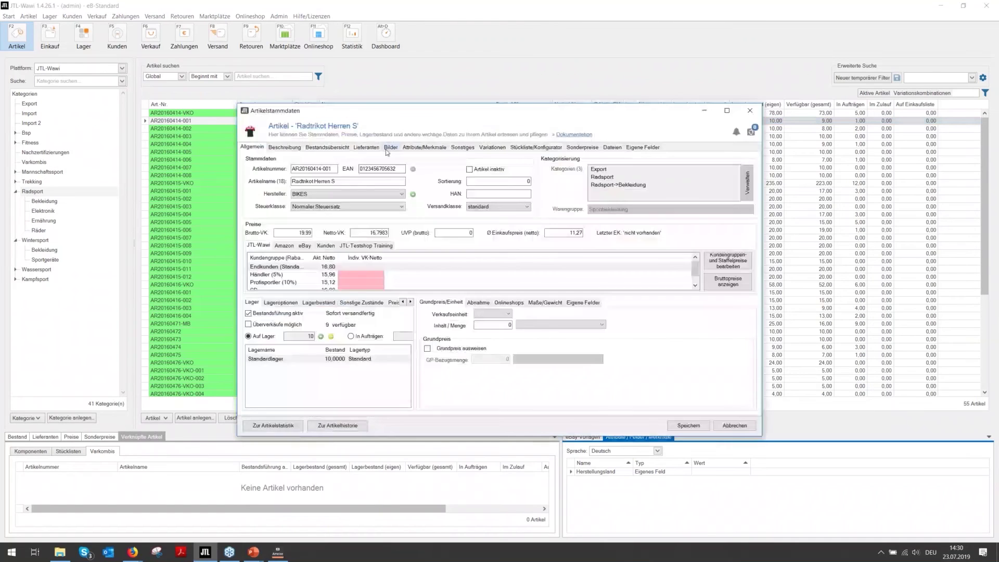
pyautogui.click(389, 148)
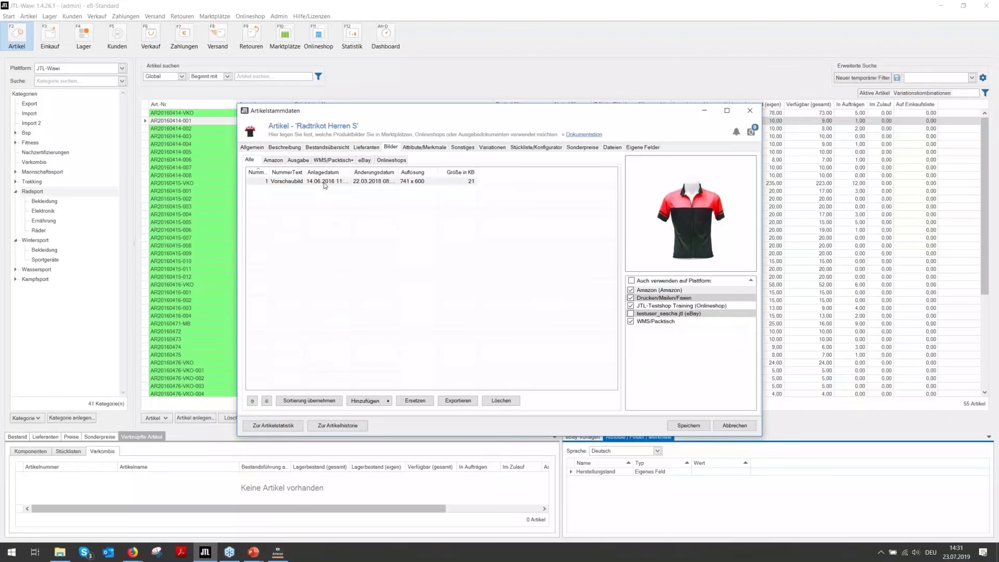
pyautogui.click(325, 182)
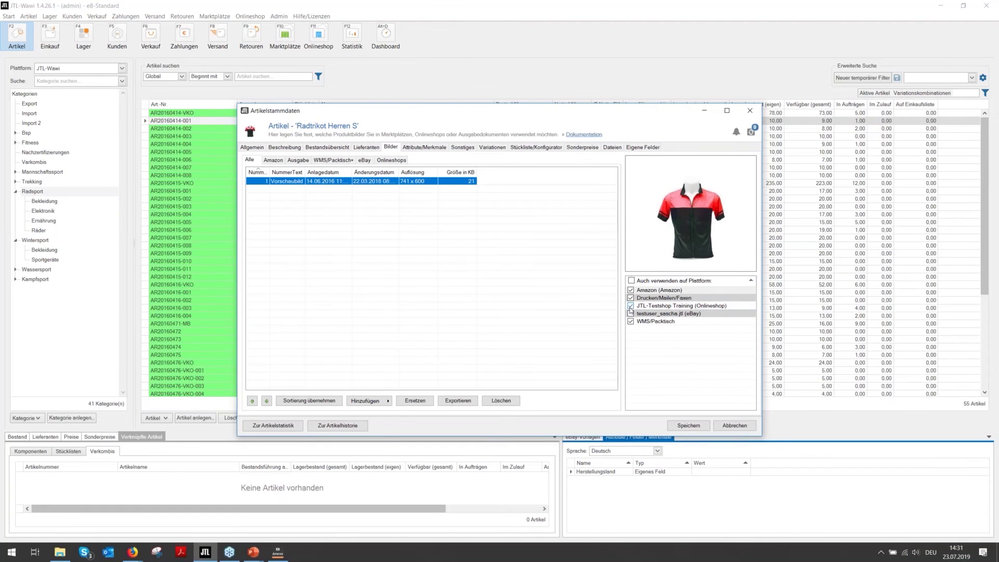
pyautogui.click(750, 110)
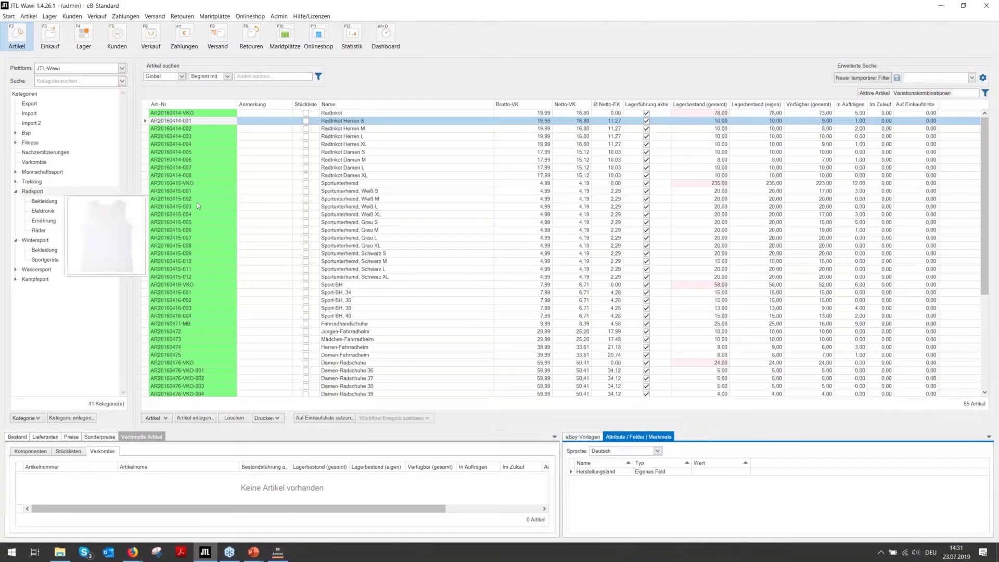
# Check the platform assignments of both images in the article Sportunterhemd, Weiß M and close the article without saving.
pyautogui.click(197, 201)
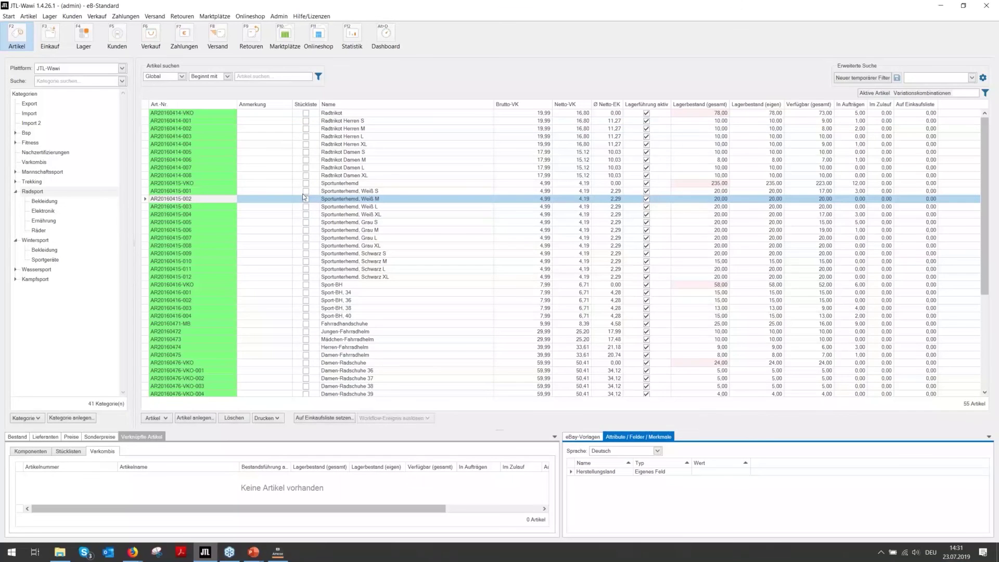
pyautogui.doubleClick(305, 197)
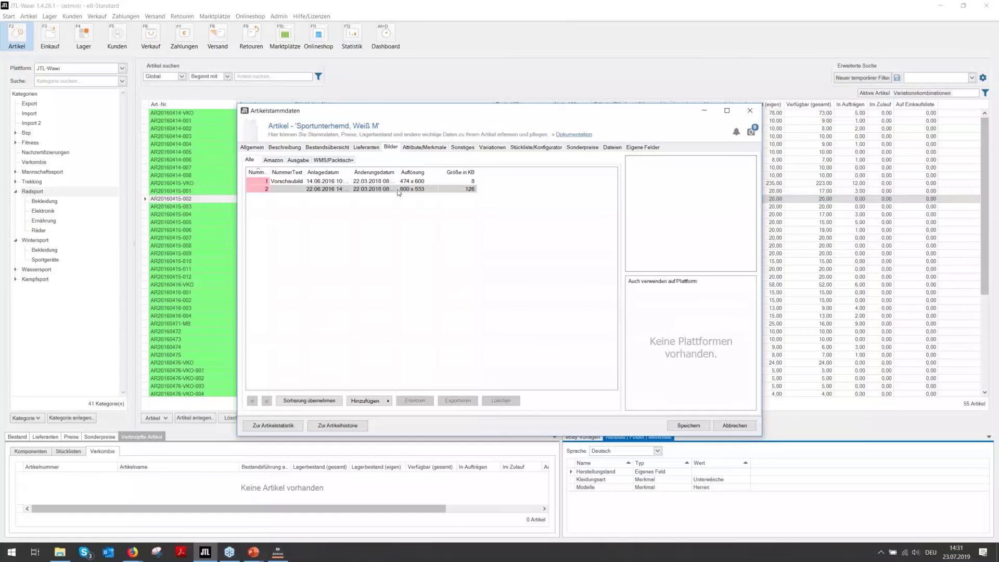
pyautogui.click(380, 189)
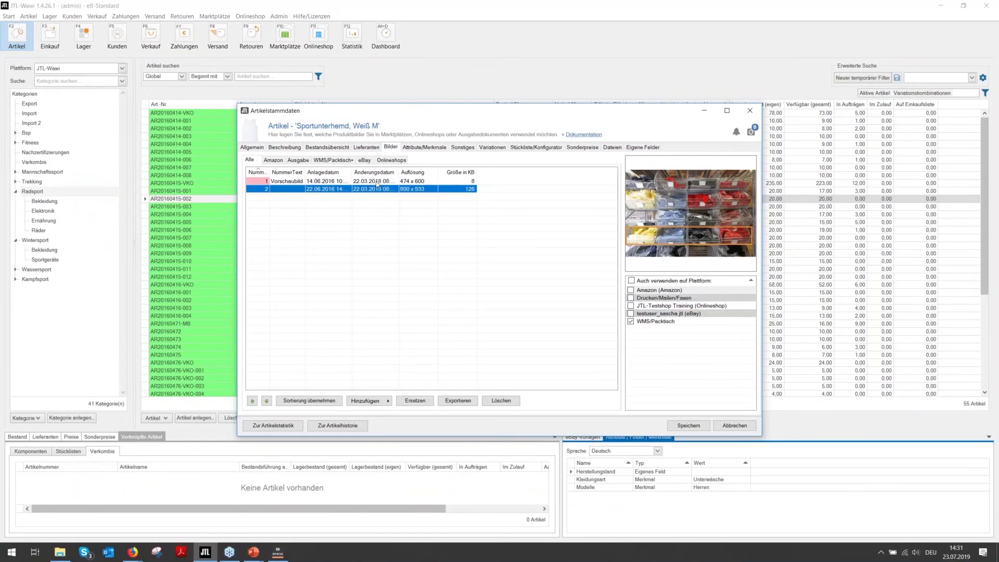
pyautogui.click(378, 181)
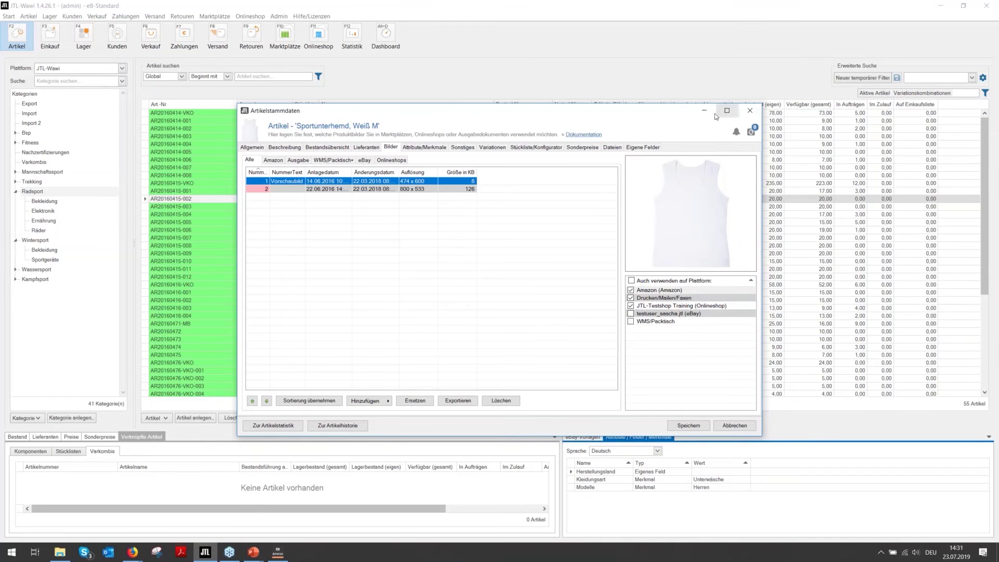
pyautogui.click(750, 119)
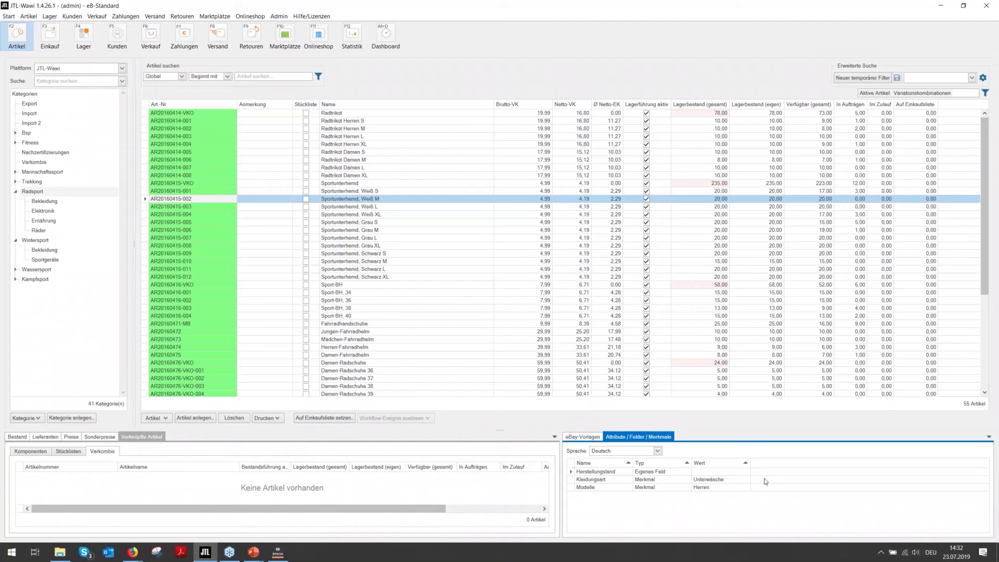
# Return to the JTL-Ameise import window and review the options for identifying the images without changing the setting.
pyautogui.click(278, 552)
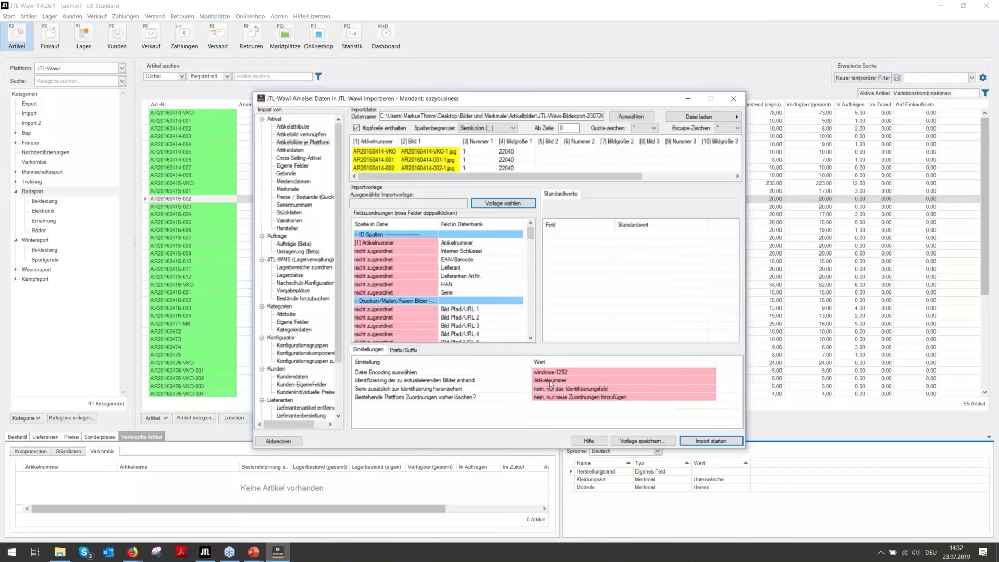
pyautogui.click(551, 385)
pyautogui.click(551, 382)
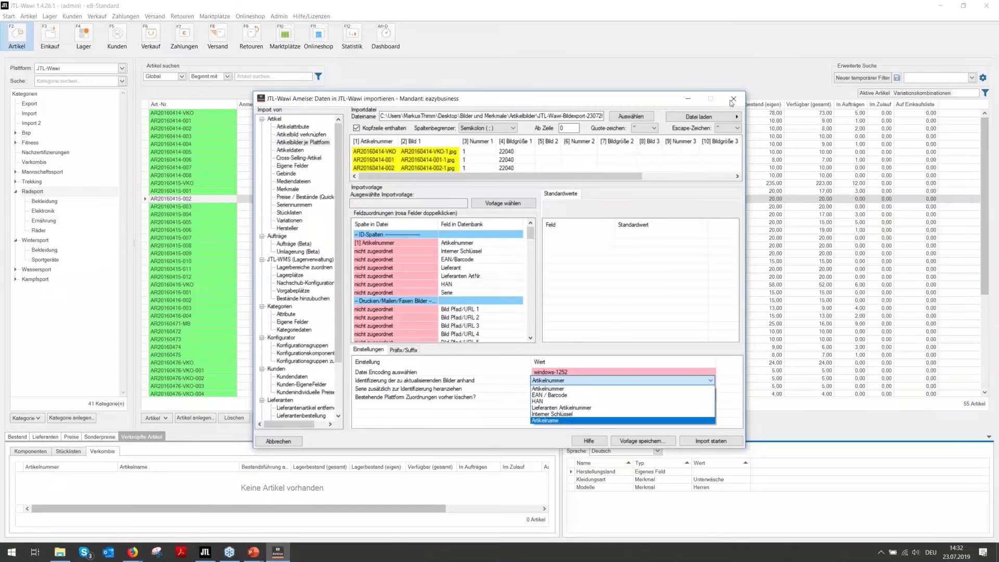
pyautogui.press('Escape')
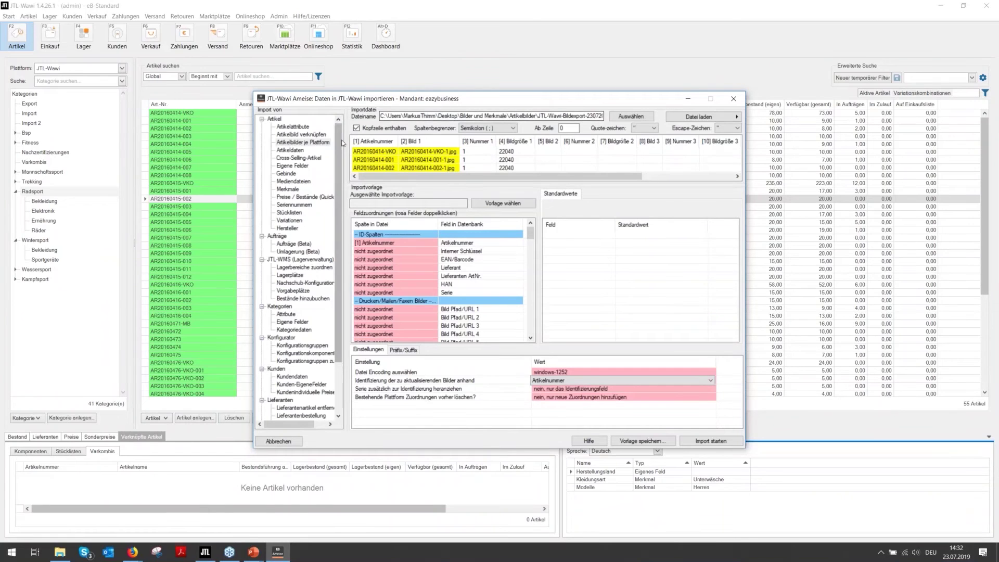
# Load the saved template Beispielname for the Artikelbilder je Plattform import.
pyautogui.click(305, 142)
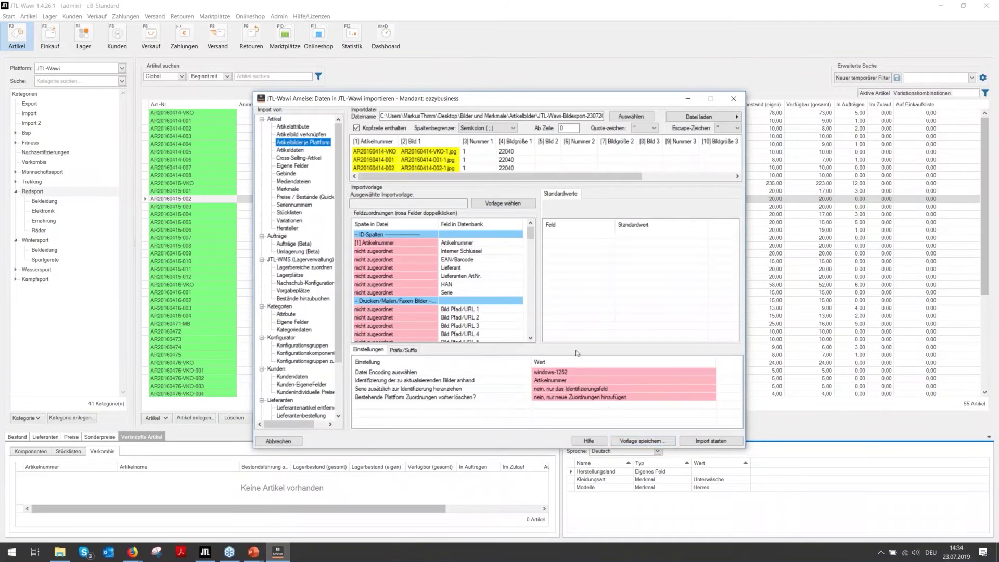
pyautogui.click(503, 207)
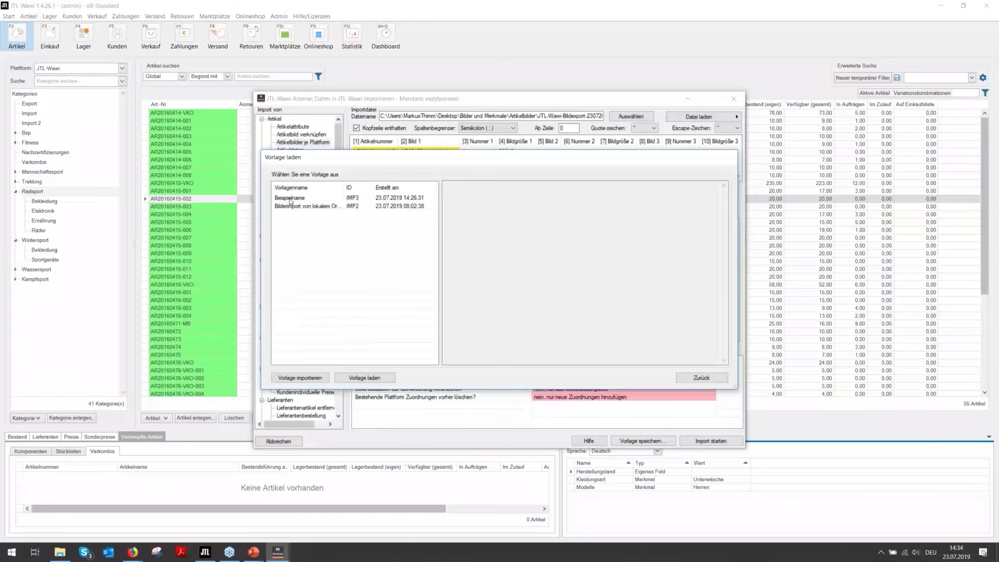
pyautogui.click(290, 198)
pyautogui.click(364, 378)
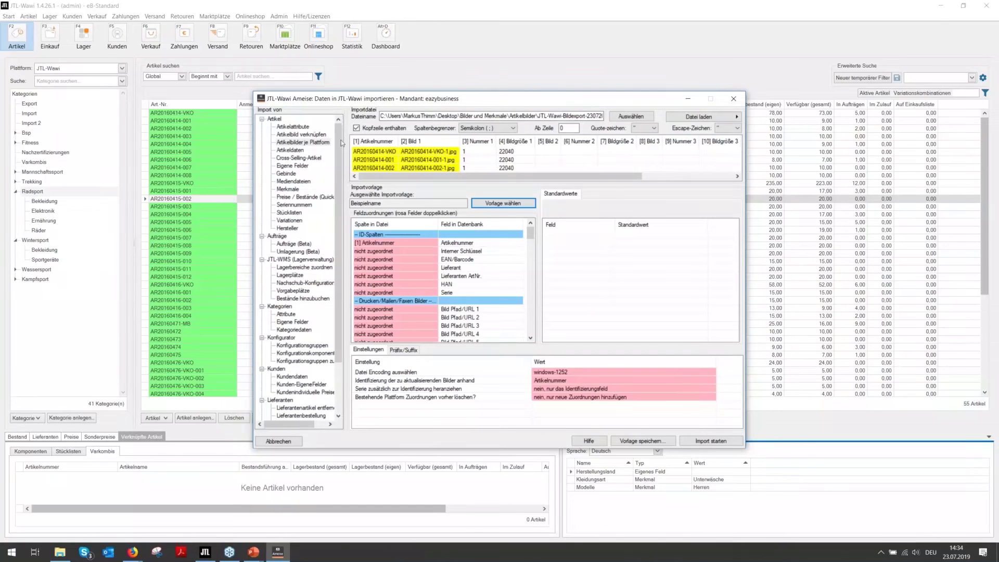
# Switch the import type to Merkmale and look over its default values and field assignments.
pyautogui.moveTo(340, 141); pyautogui.dragTo(338, 185)
pyautogui.click(288, 190)
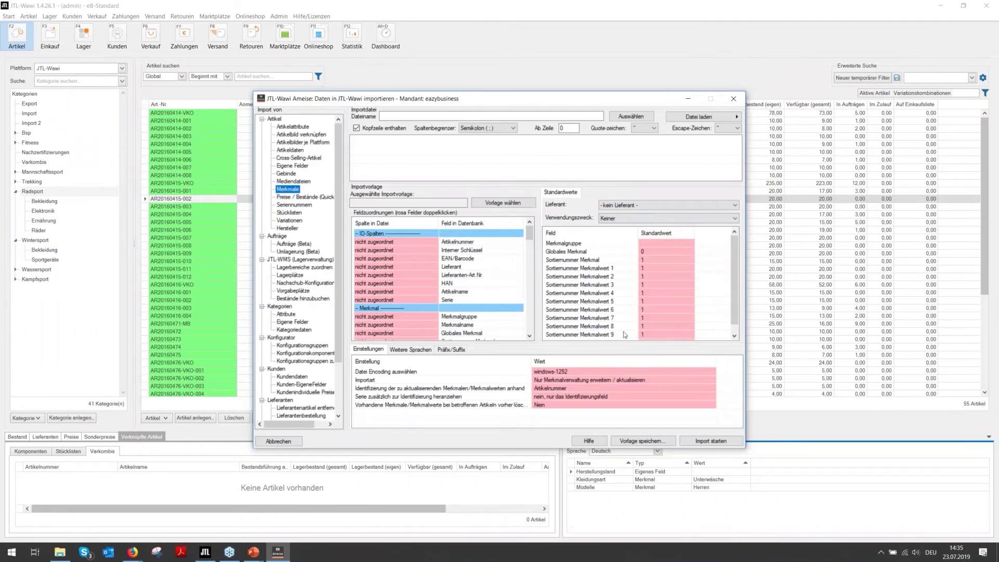
pyautogui.click(616, 215)
pyautogui.moveTo(529, 233)
pyautogui.mouseDown()
pyautogui.moveTo(532, 253)
pyautogui.moveTo(531, 234)
pyautogui.mouseUp()
# Open the CSV file Merkmale Webinar in Excel from the Merkmale subfolder of Bilder und Merkmale.
pyautogui.click(62, 553)
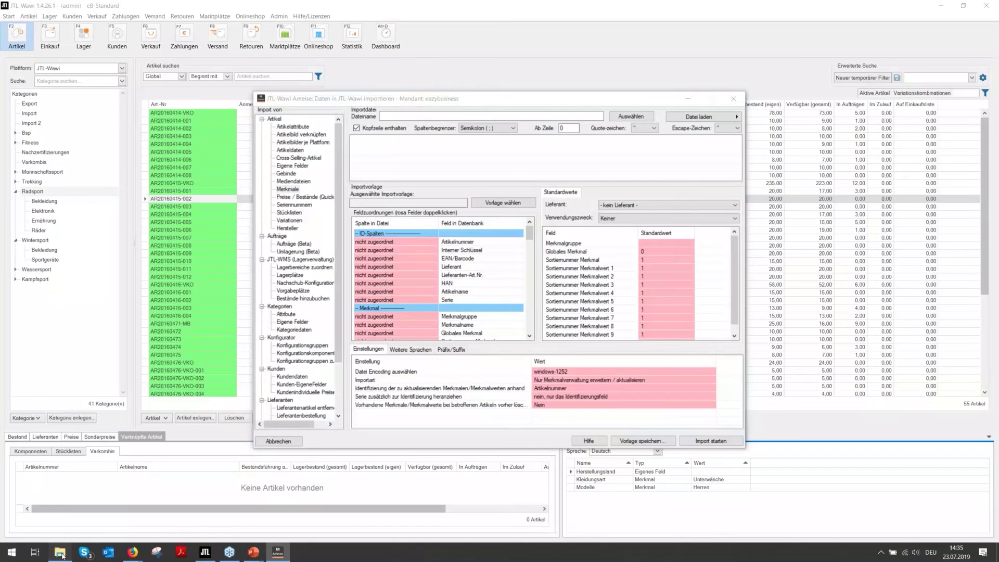
pyautogui.click(452, 114)
pyautogui.click(518, 157)
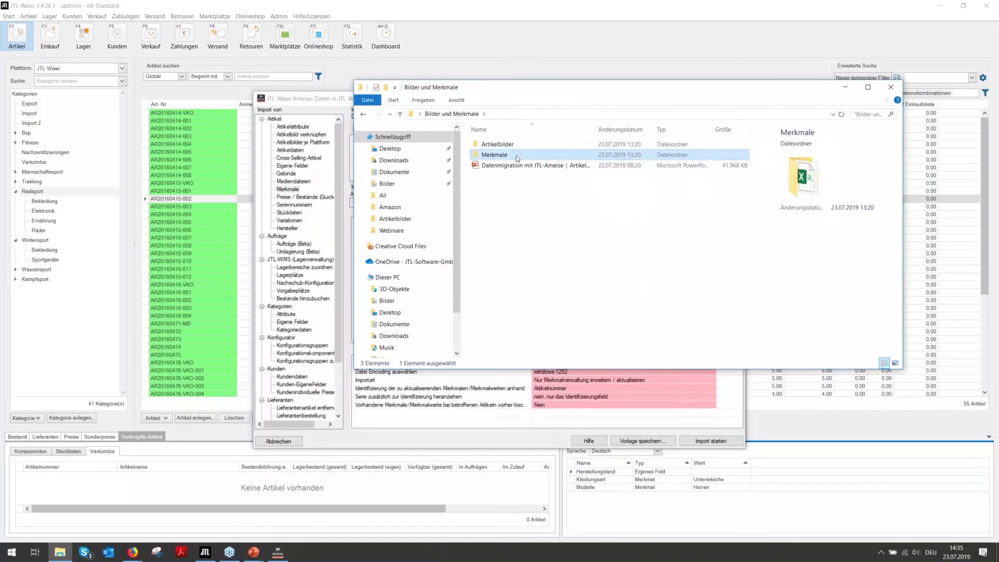
pyautogui.doubleClick(518, 156)
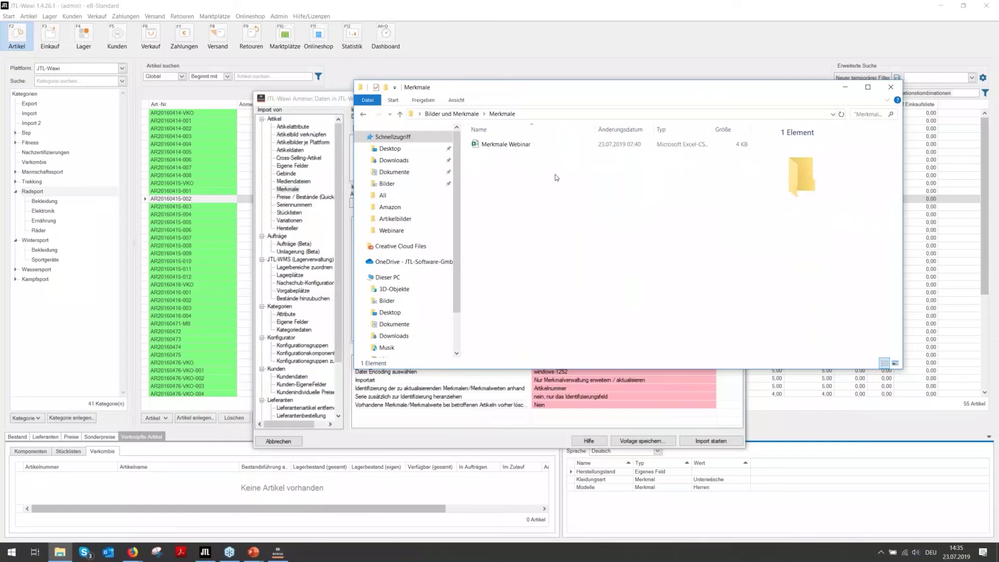
pyautogui.doubleClick(519, 145)
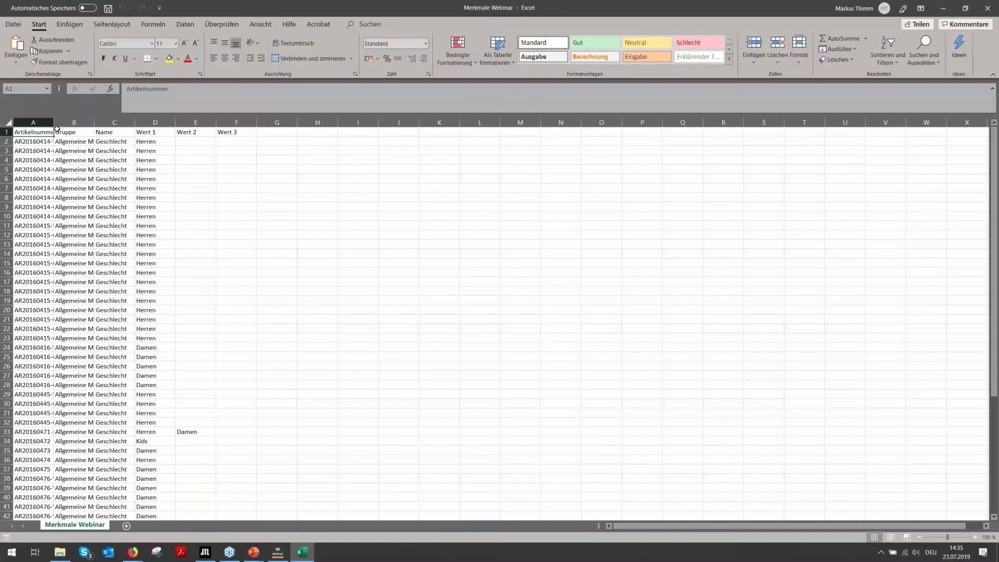
# Fit the Artikelnummer and Gruppe columns to their contents and look through the attribute rows of the whole sheet.
pyautogui.doubleClick(55, 122)
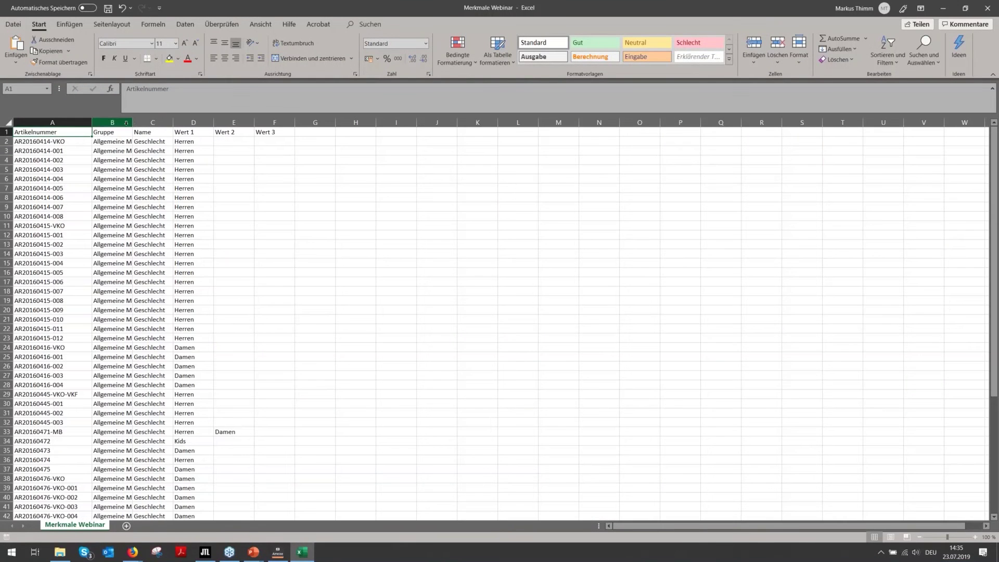
pyautogui.doubleClick(133, 123)
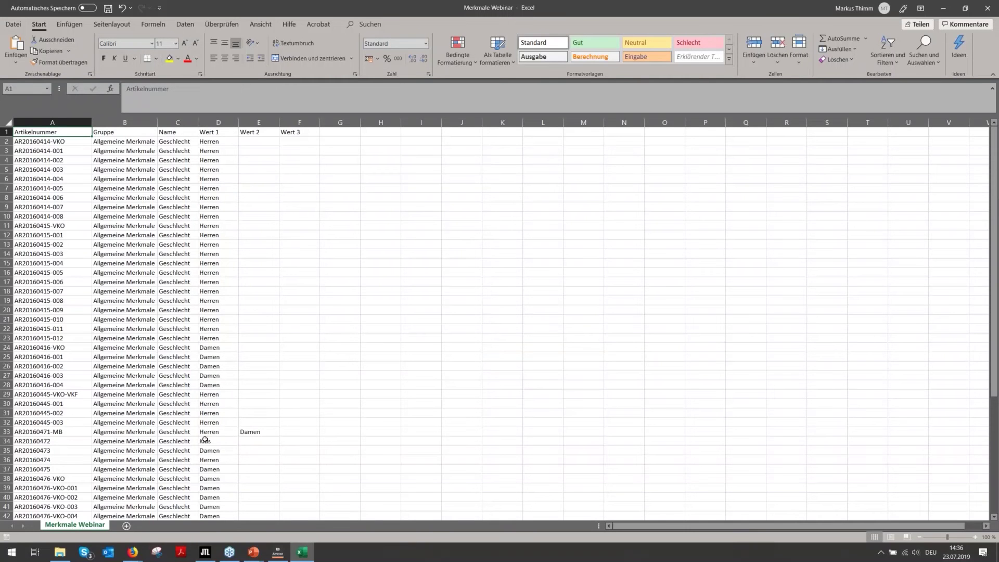
pyautogui.scroll(-1, 256, 439)
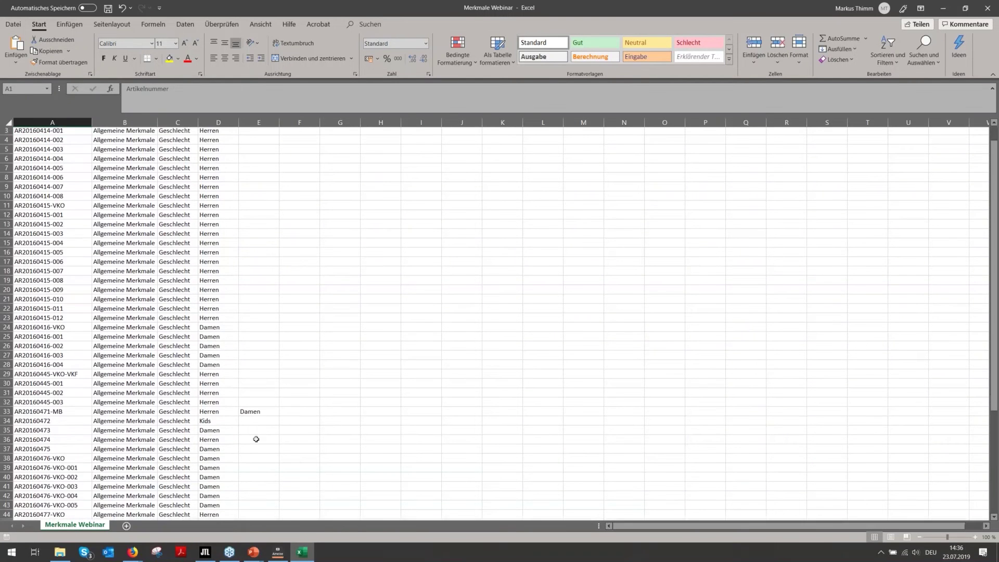
pyautogui.scroll(-9, 255, 439)
pyautogui.scroll(10, 253, 436)
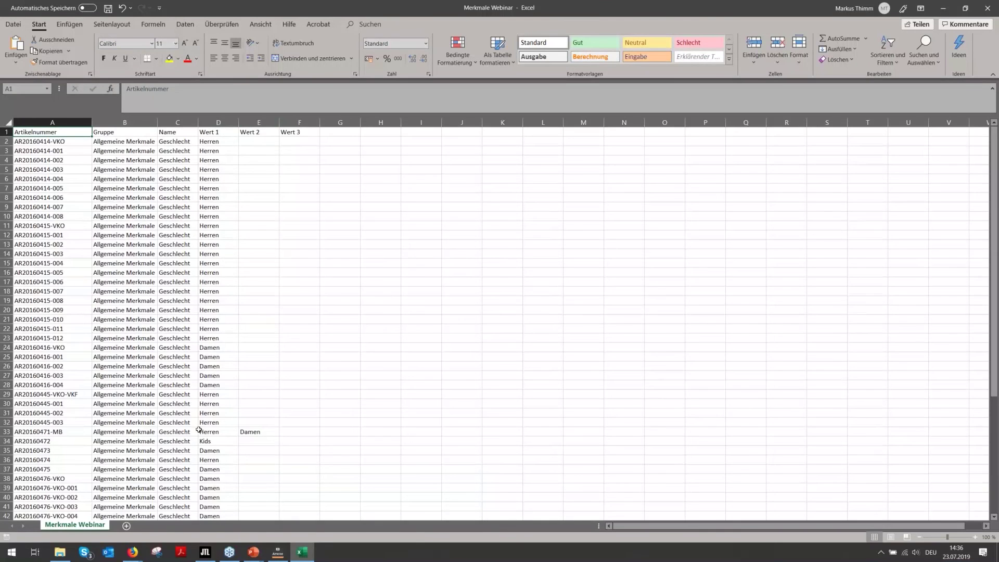
# Examine the row of article AR20160471-MB with its two values, close the sheet without saving, and put the Explorer window away.
pyautogui.click(6, 431)
pyautogui.moveTo(47, 427); pyautogui.dragTo(338, 432)
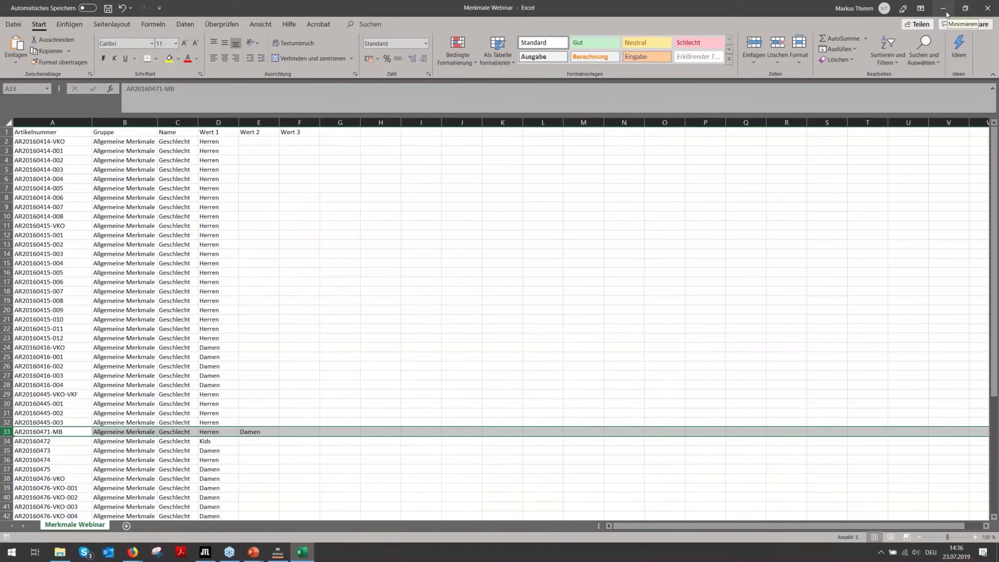
pyautogui.click(987, 9)
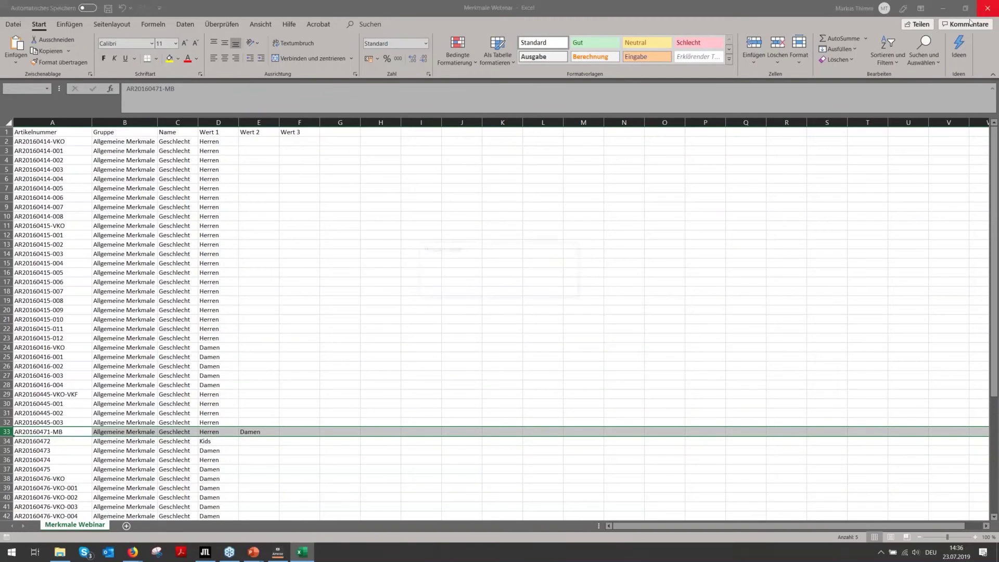
pyautogui.click(507, 288)
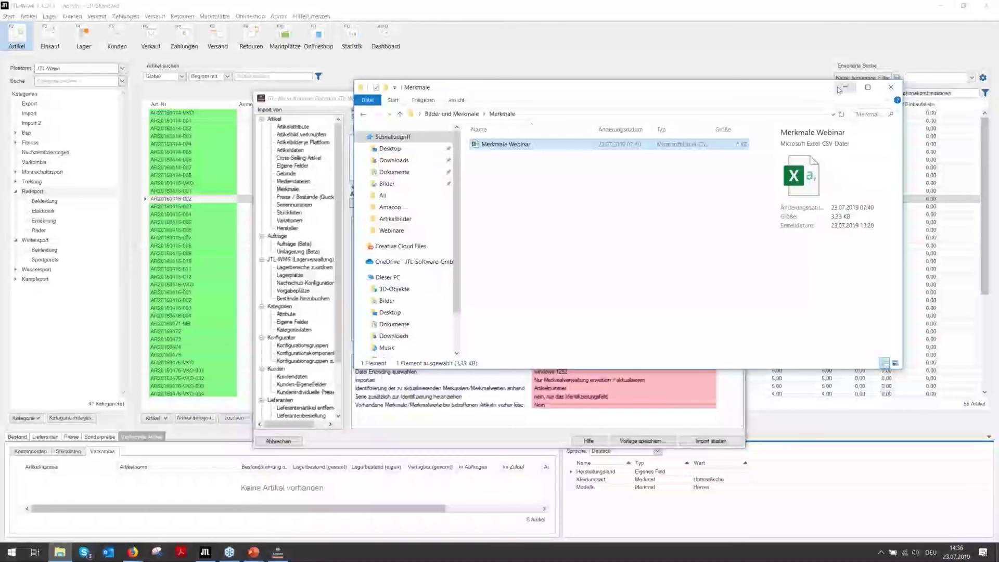
pyautogui.click(840, 89)
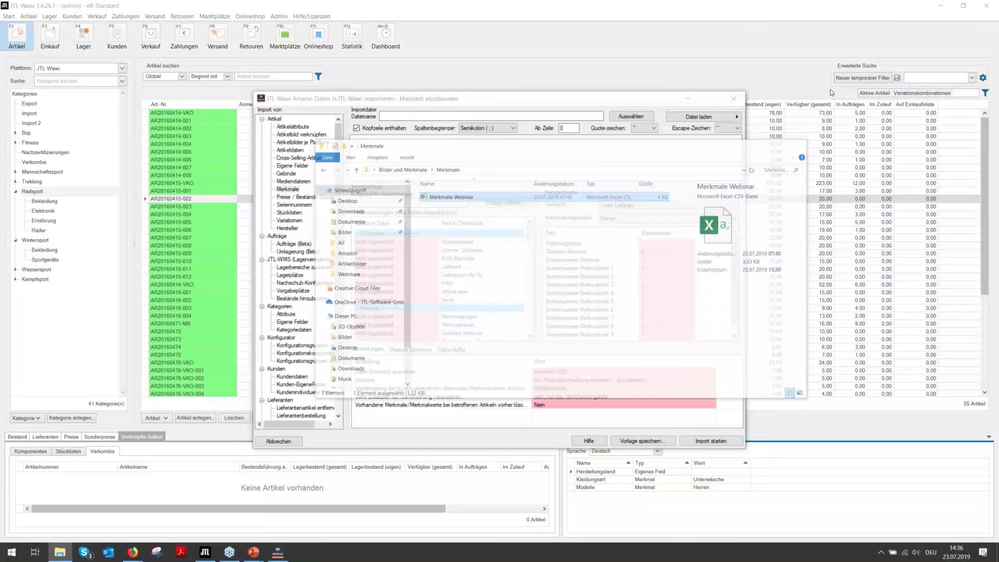
# Select the CSV file Merkmale Webinar from the Merkmale folder as the import file and load its data.
pyautogui.moveTo(368, 102); pyautogui.dragTo(366, 74)
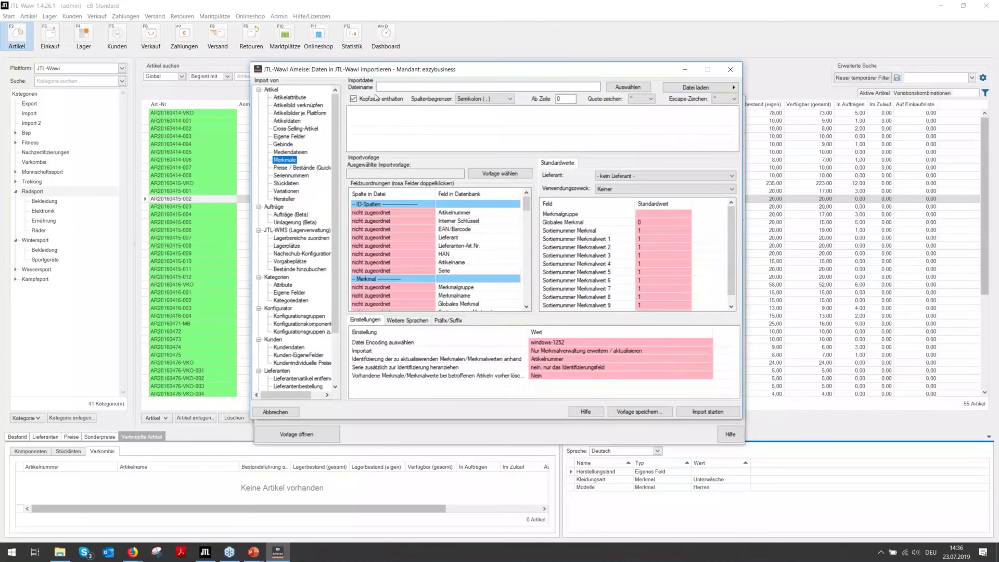
pyautogui.click(634, 88)
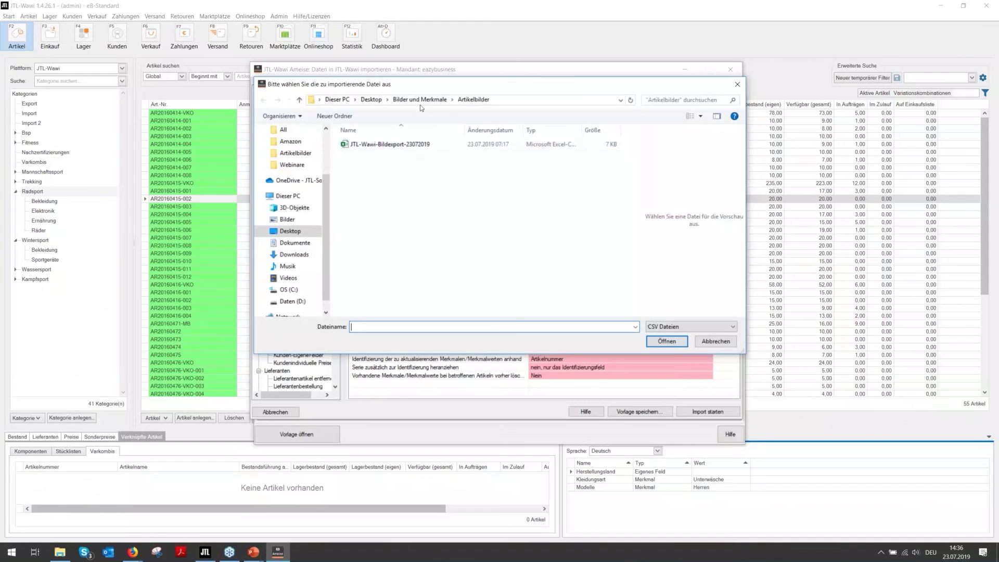
pyautogui.doubleClick(370, 155)
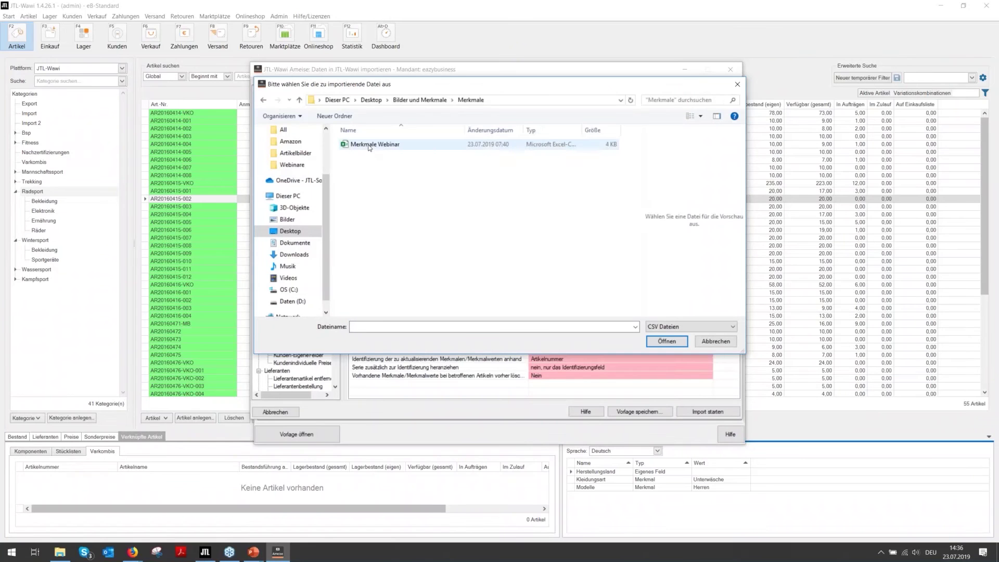
pyautogui.click(373, 148)
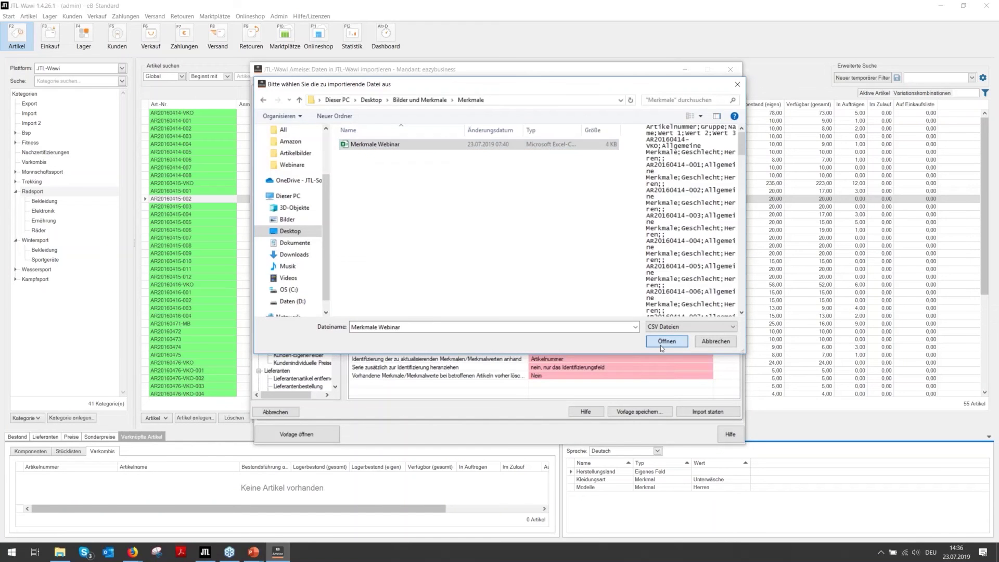
pyautogui.click(660, 345)
pyautogui.click(689, 87)
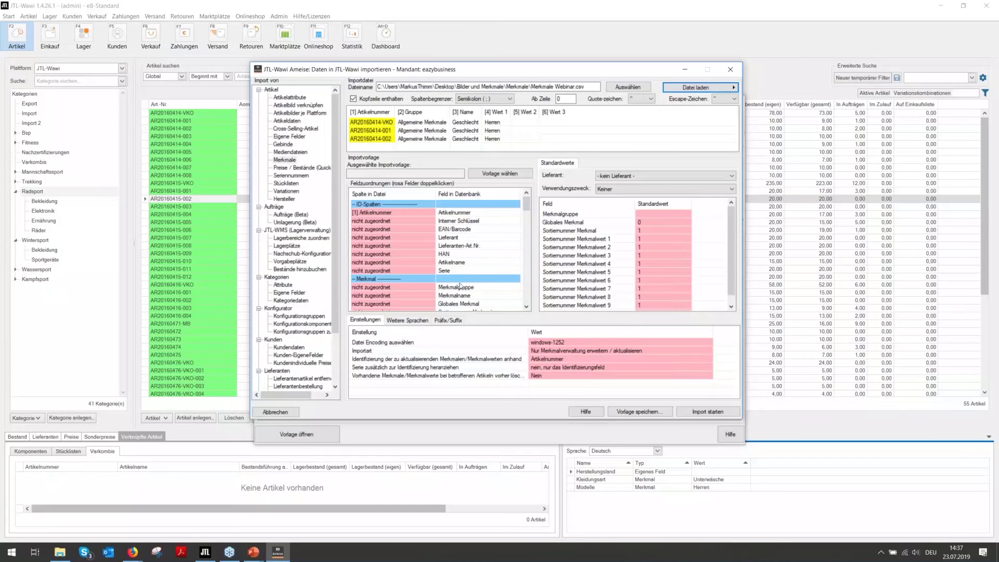
# Assign the file column Gruppe to the database field Merkmalgruppe and the column Name to Merkmalname.
pyautogui.scroll(-1, 455, 250)
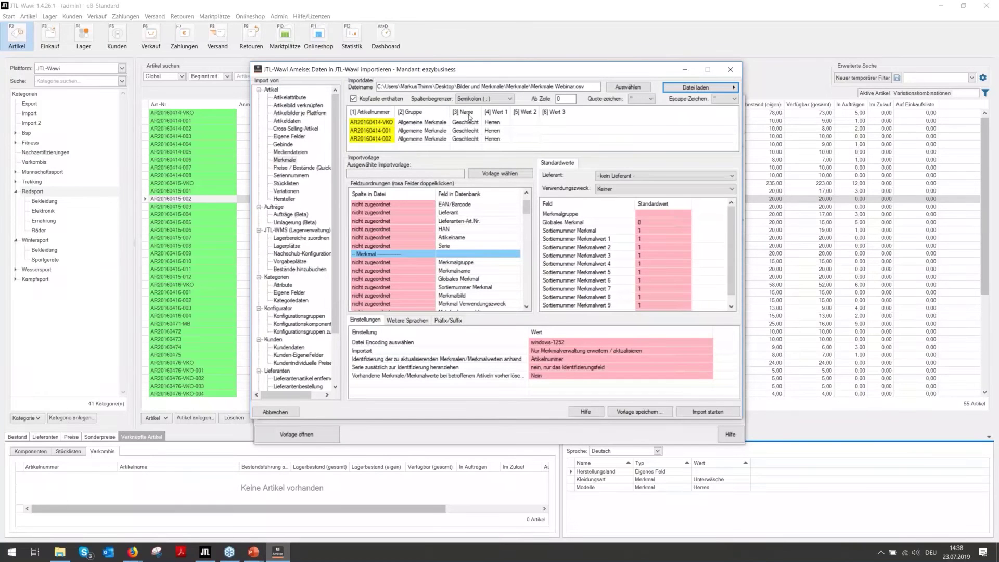
pyautogui.doubleClick(424, 264)
pyautogui.click(420, 283)
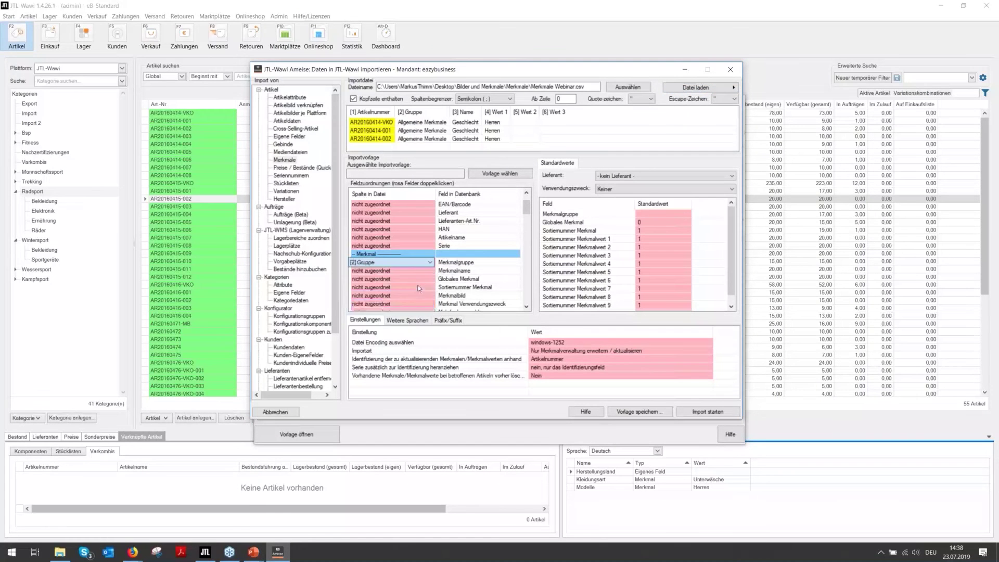
pyautogui.doubleClick(417, 273)
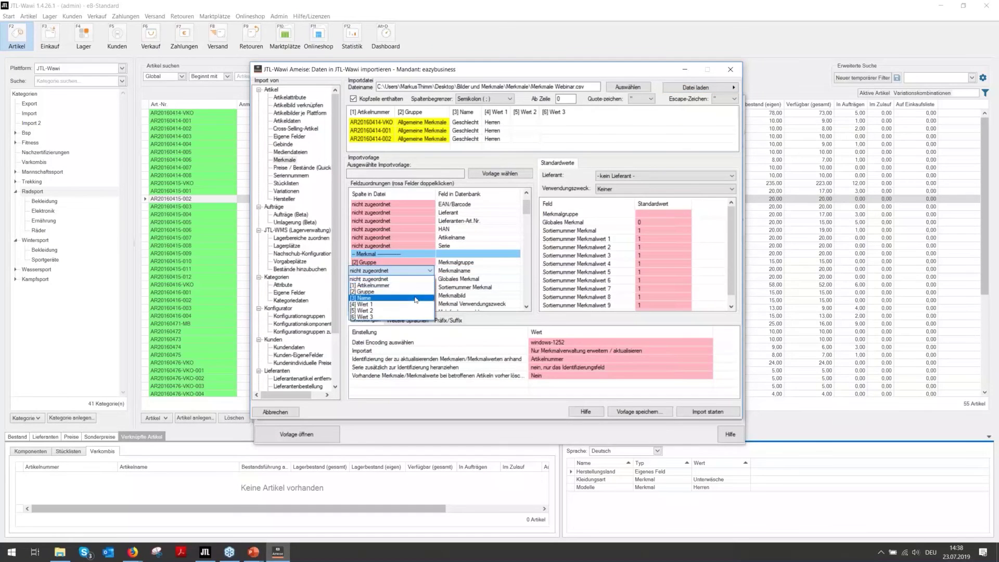
pyautogui.click(414, 299)
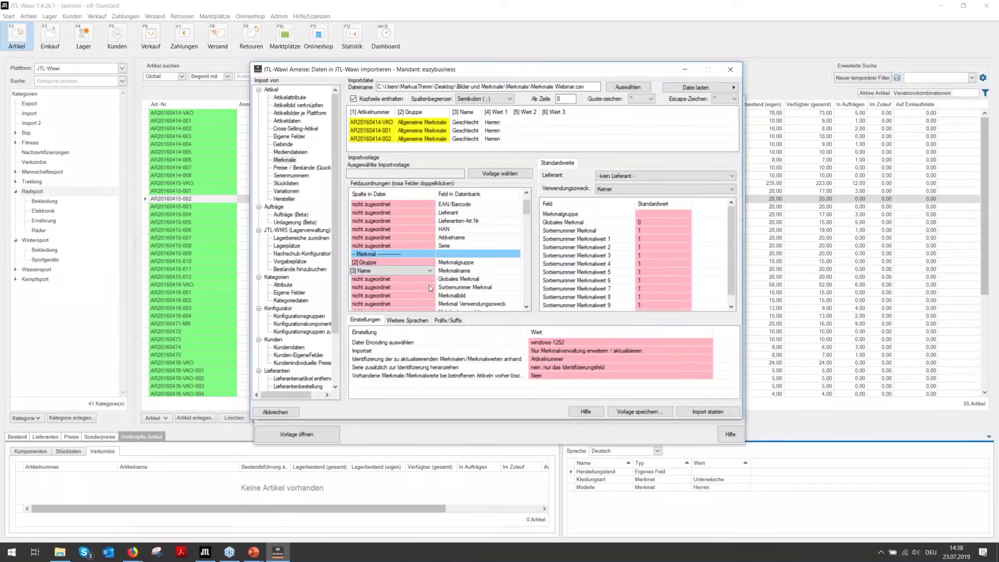
pyautogui.scroll(-2, 429, 286)
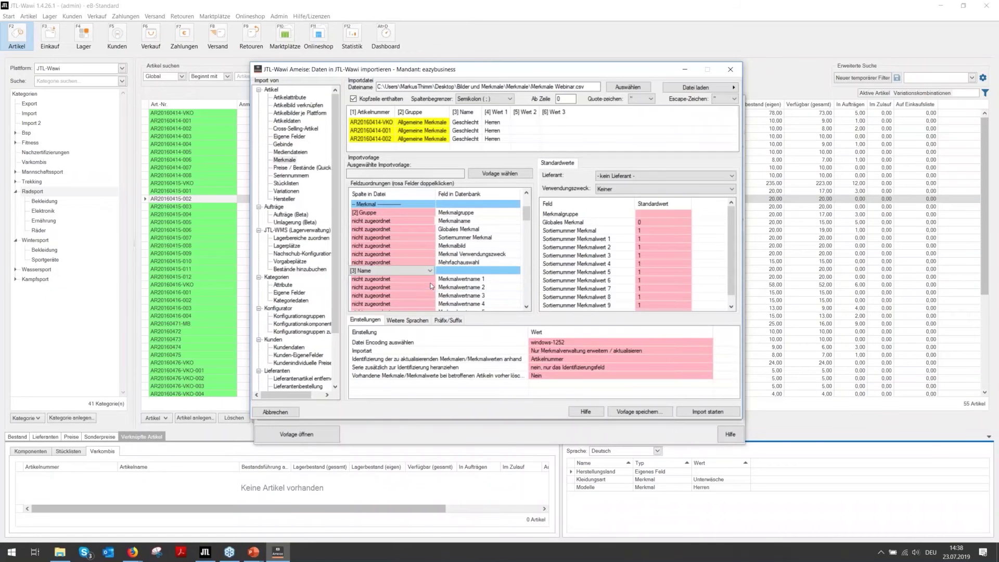
pyautogui.scroll(1, 424, 258)
pyautogui.click(423, 257)
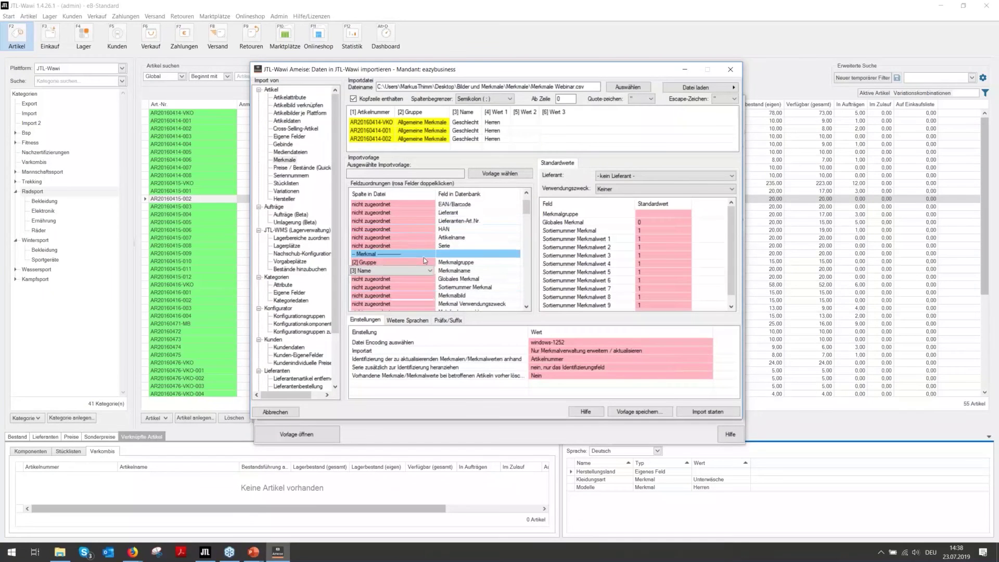
# Assign the file columns Wert 1 and Wert 2 to Merkmalwertname 1 and Merkmalwertname 2.
pyautogui.scroll(-2, 430, 279)
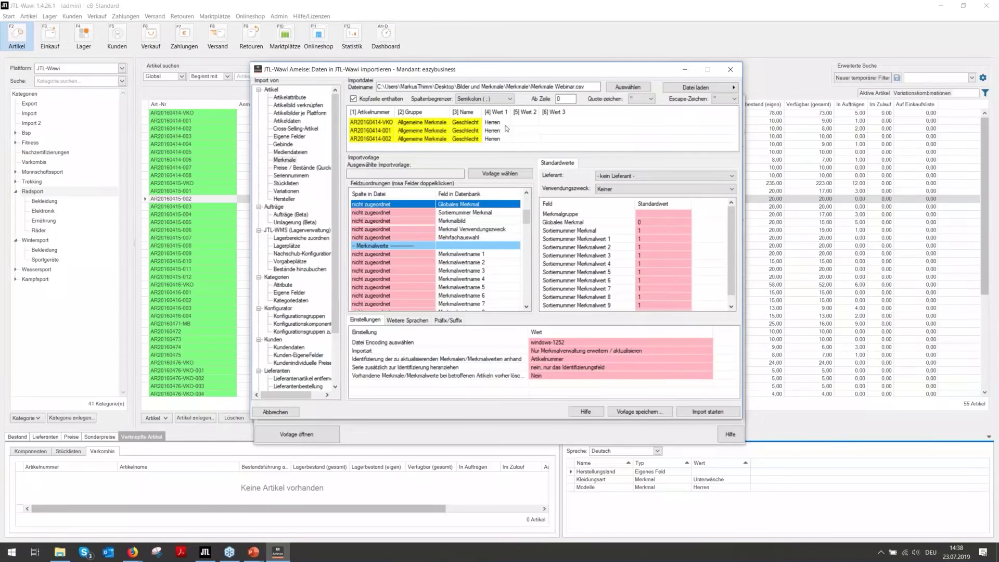
pyautogui.doubleClick(425, 257)
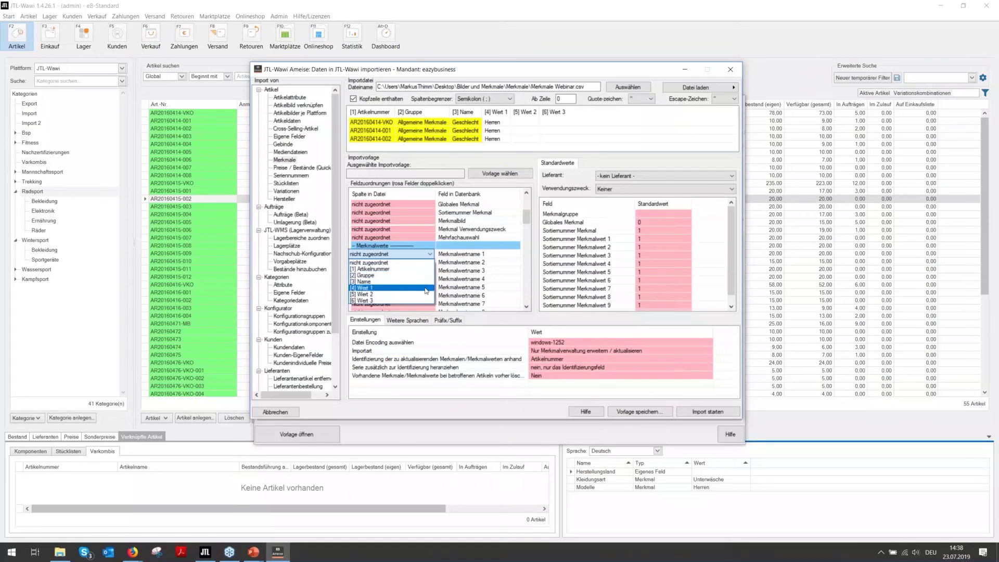
pyautogui.click(426, 288)
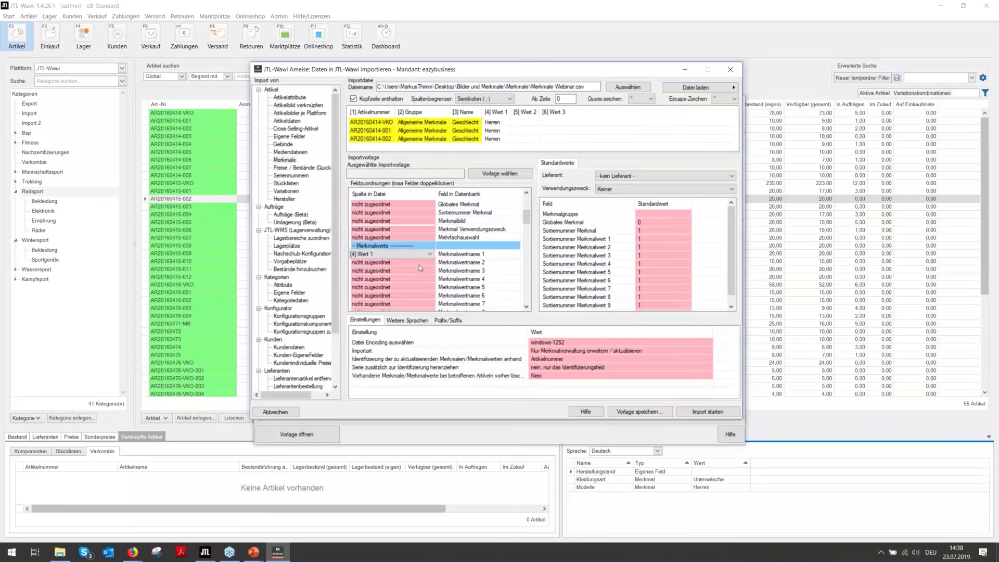
pyautogui.doubleClick(419, 266)
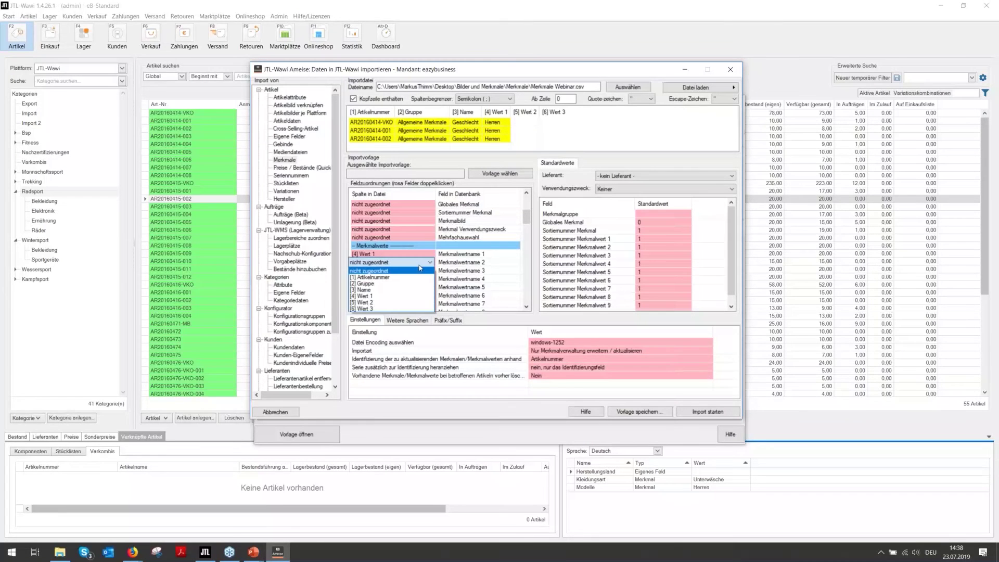
pyautogui.click(400, 303)
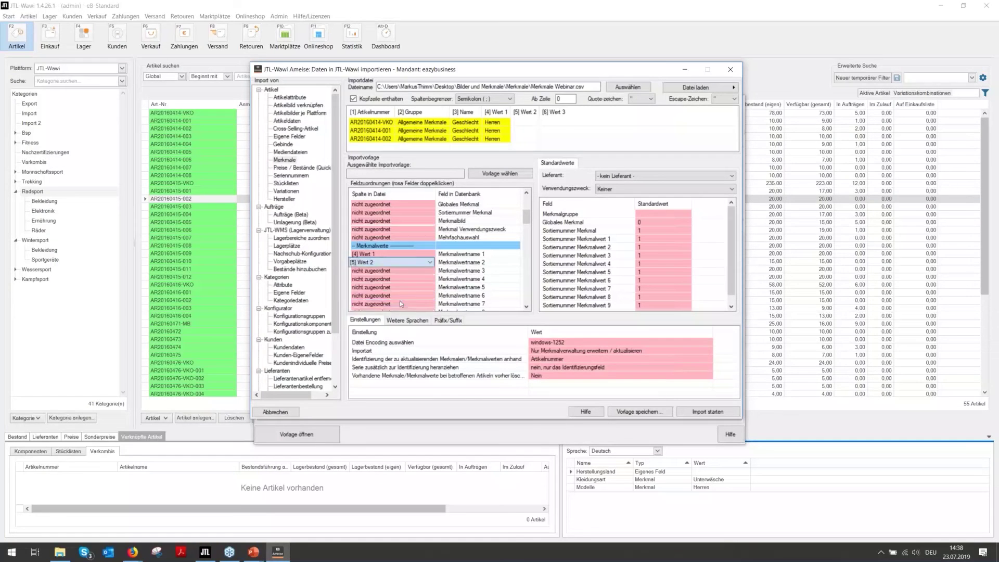
pyautogui.click(423, 270)
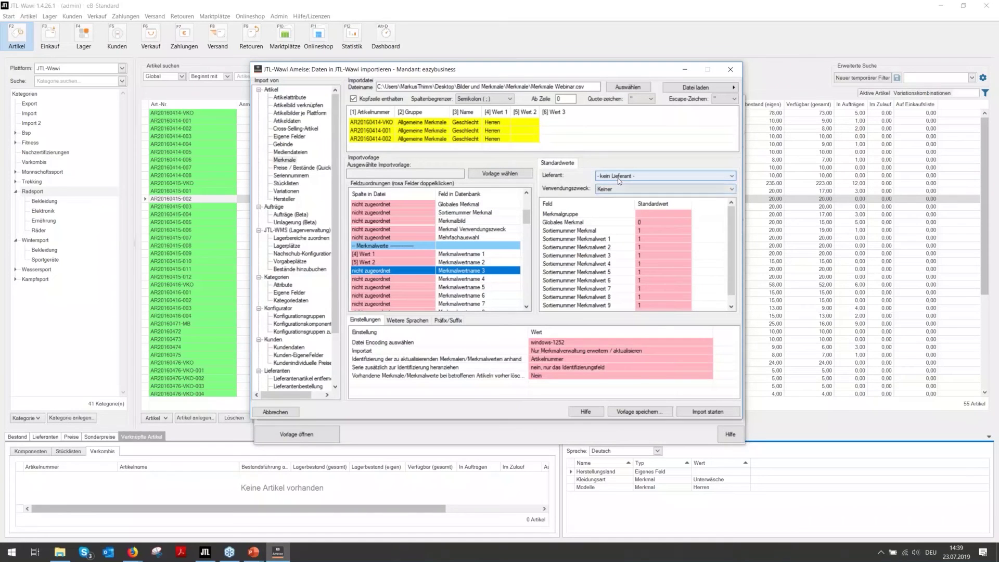
# Check the Lieferant and Verwendungszweck options, keep Verwendungszweck at Keiner, and set the default value of Globales Merkmal to 1.
pyautogui.click(639, 179)
pyautogui.click(639, 180)
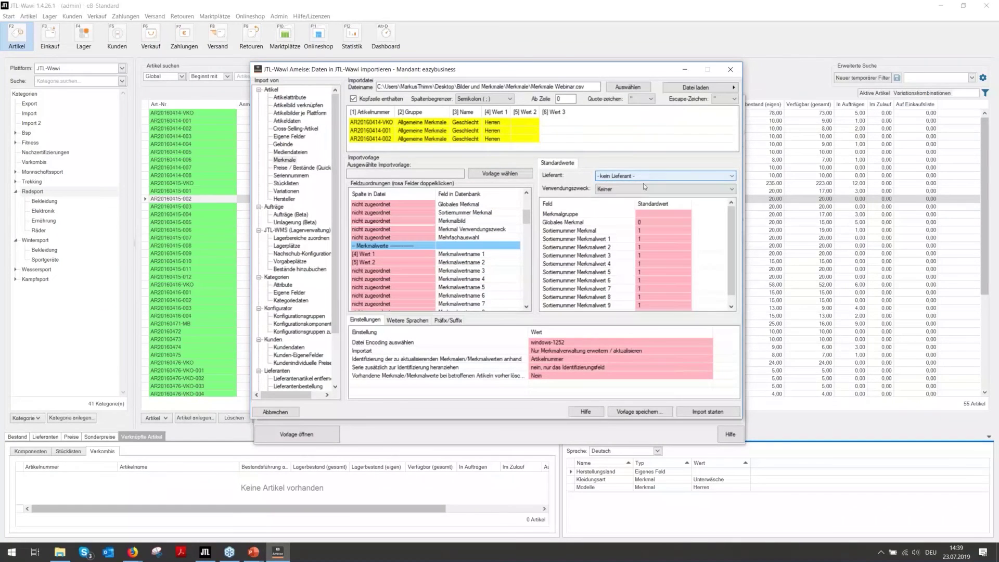
pyautogui.click(643, 189)
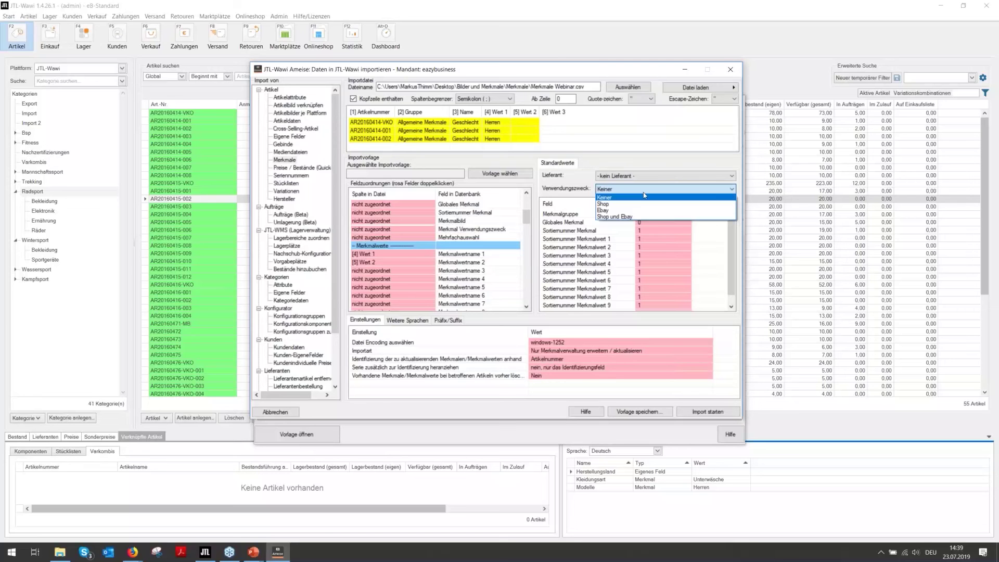
pyautogui.click(645, 196)
pyautogui.click(616, 189)
pyautogui.click(618, 196)
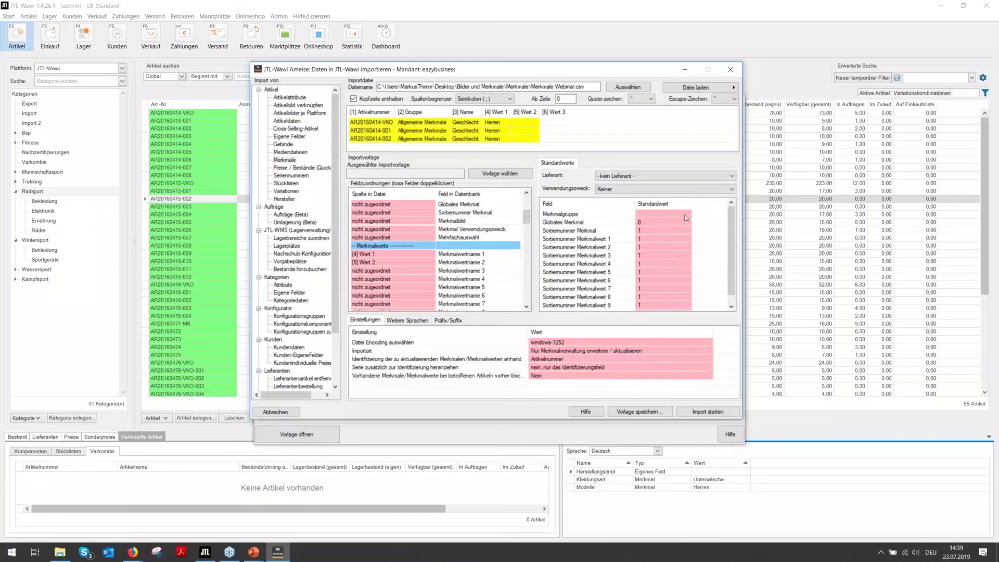
pyautogui.click(643, 223)
pyautogui.press('Return')
# Set the Importart to Verknüpfungen zwischen Artikeln und Merkmalen importieren and check the identification setting below it.
pyautogui.click(363, 351)
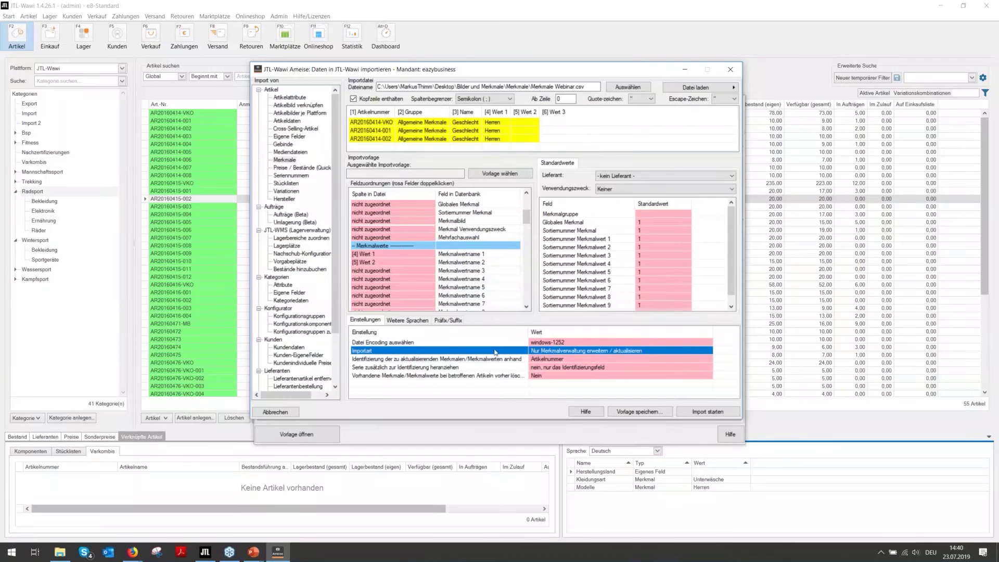
pyautogui.click(562, 352)
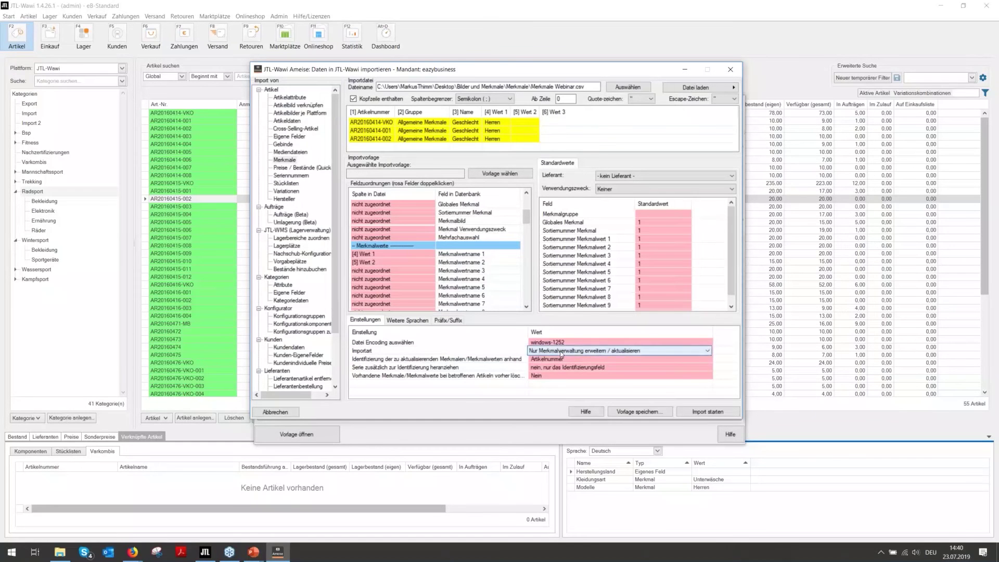
pyautogui.click(561, 352)
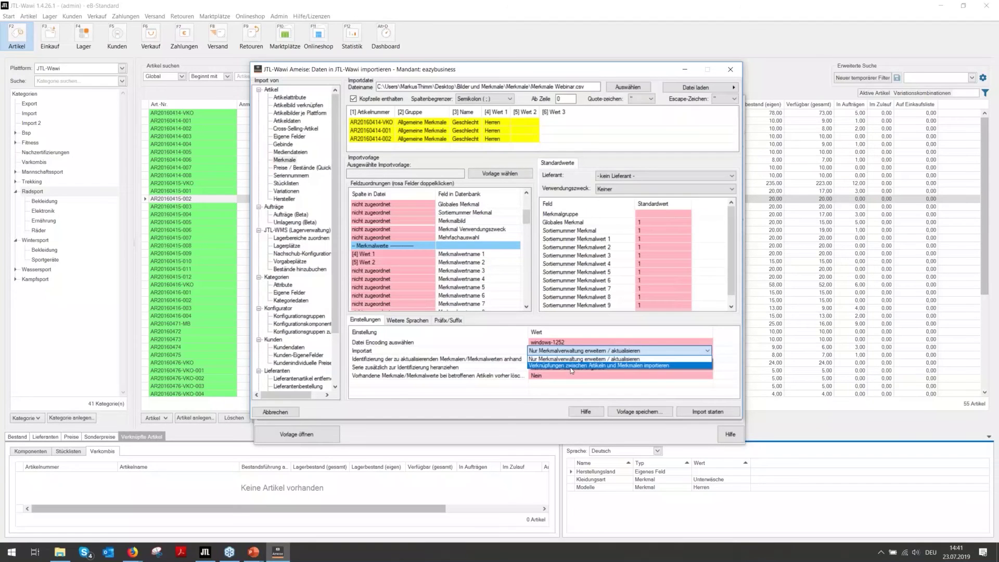
pyautogui.click(572, 366)
pyautogui.click(586, 352)
pyautogui.click(509, 358)
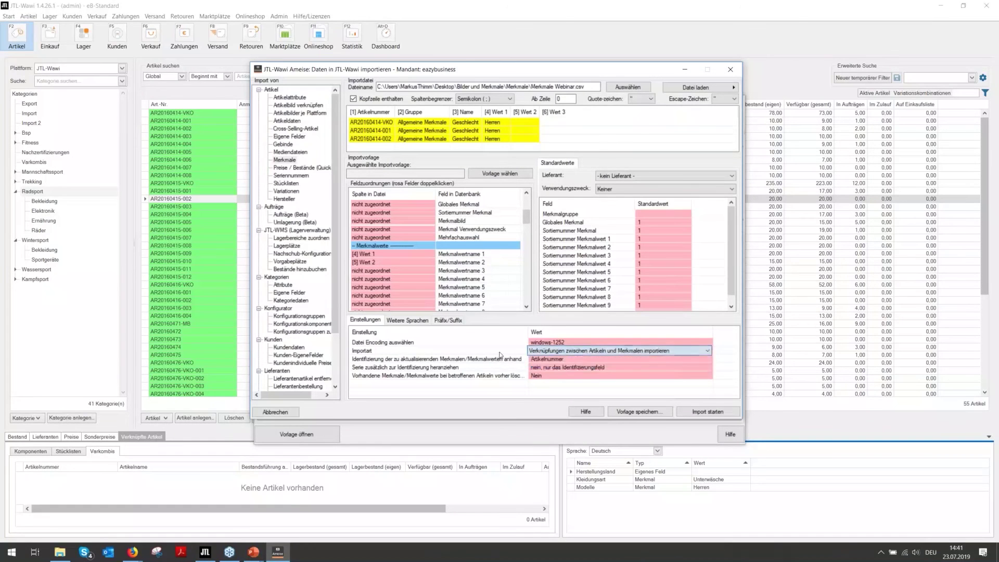
pyautogui.click(542, 360)
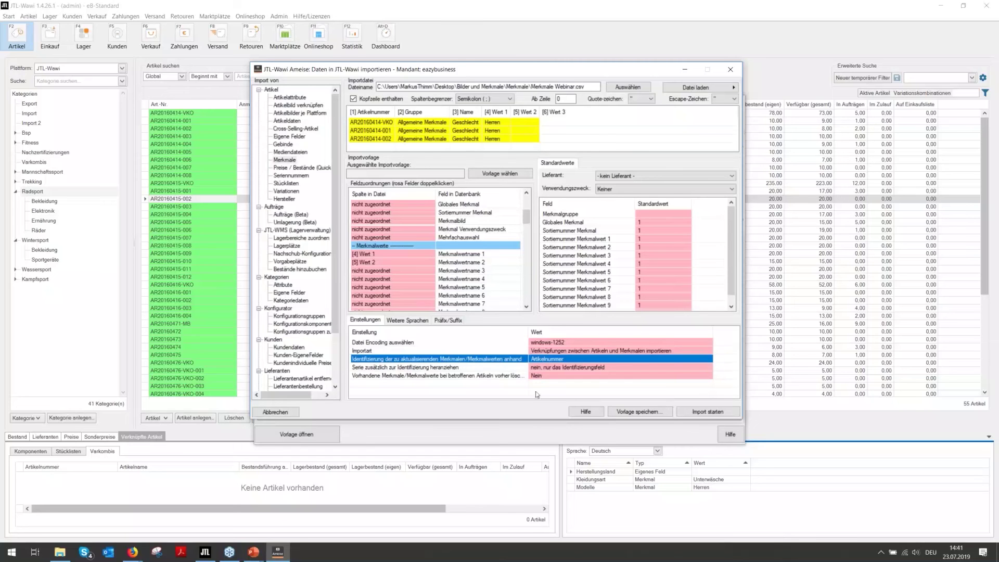
# Widen the Einstellung column and keep Nein for deleting existing Merkmale and Merkmalwerte of the affected articles beforehand.
pyautogui.moveTo(528, 333); pyautogui.dragTo(538, 334)
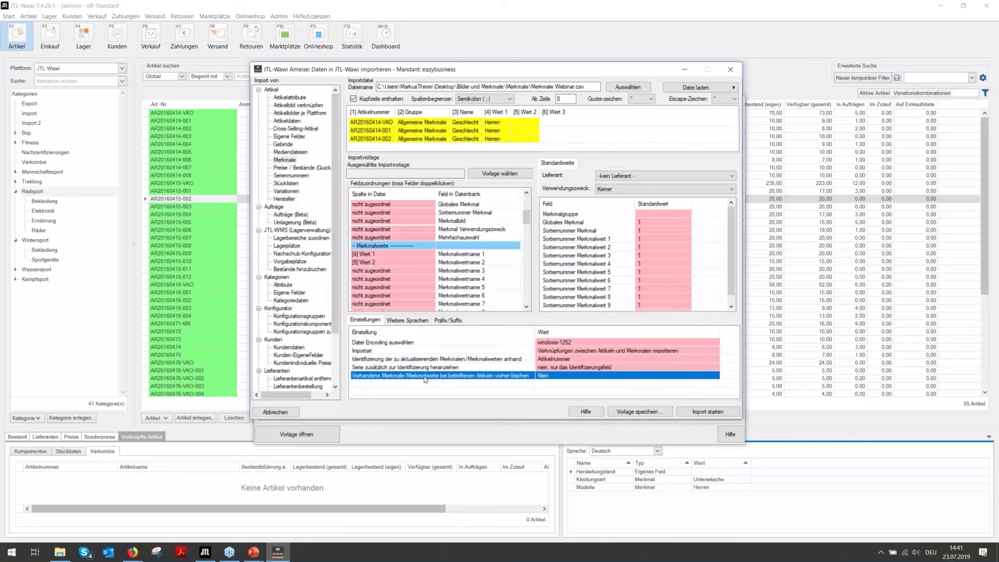
pyautogui.click(565, 377)
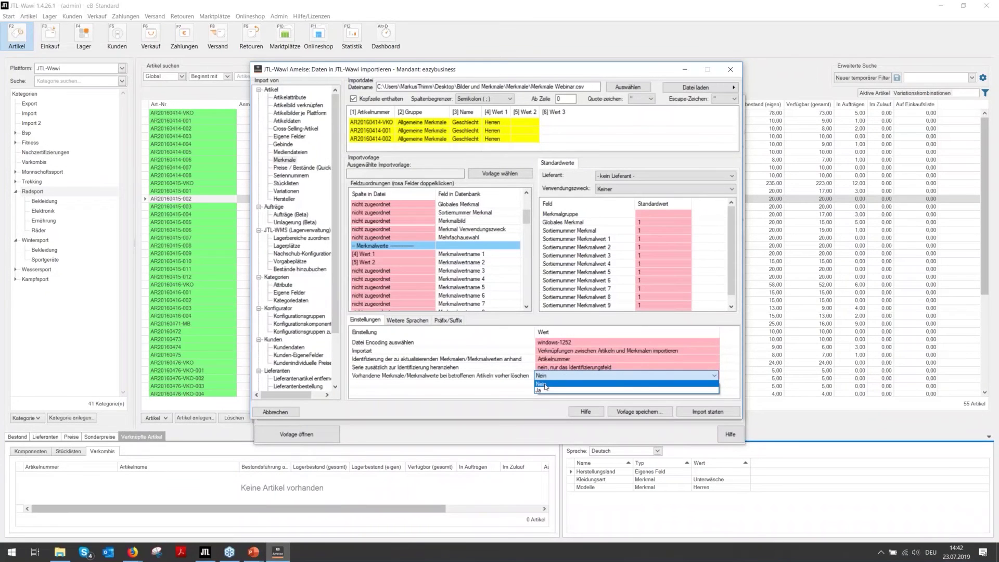
pyautogui.click(544, 385)
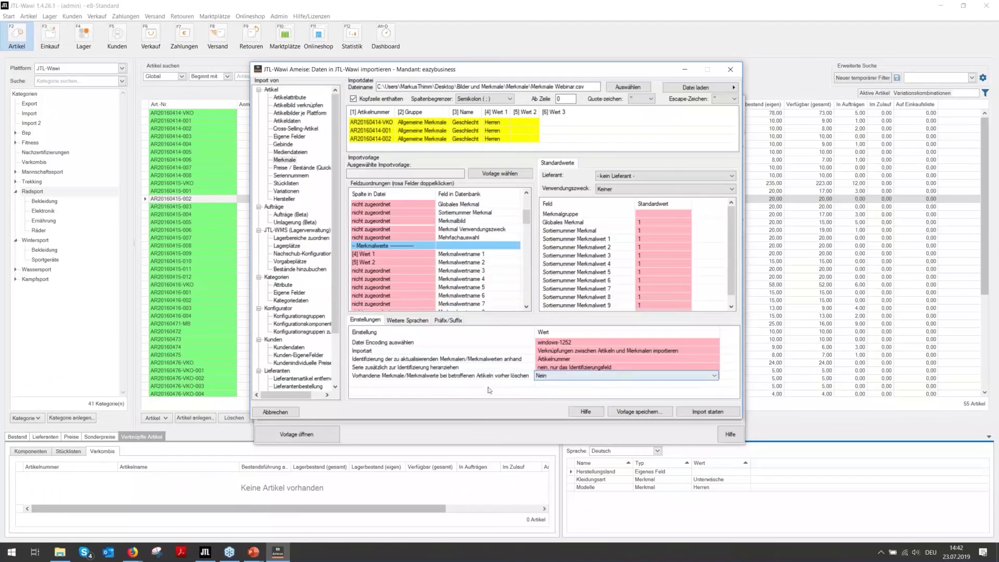
pyautogui.click(448, 376)
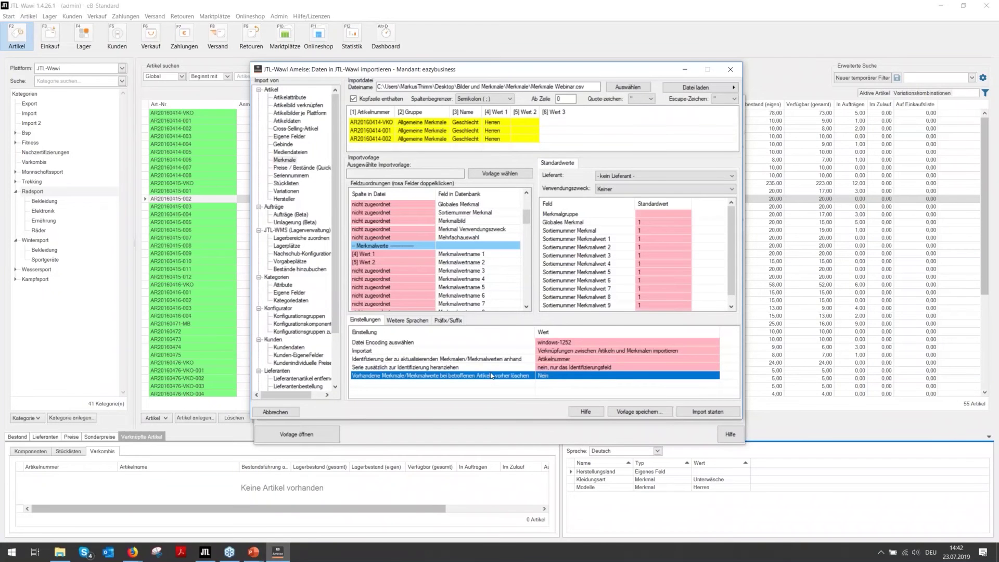
pyautogui.click(552, 377)
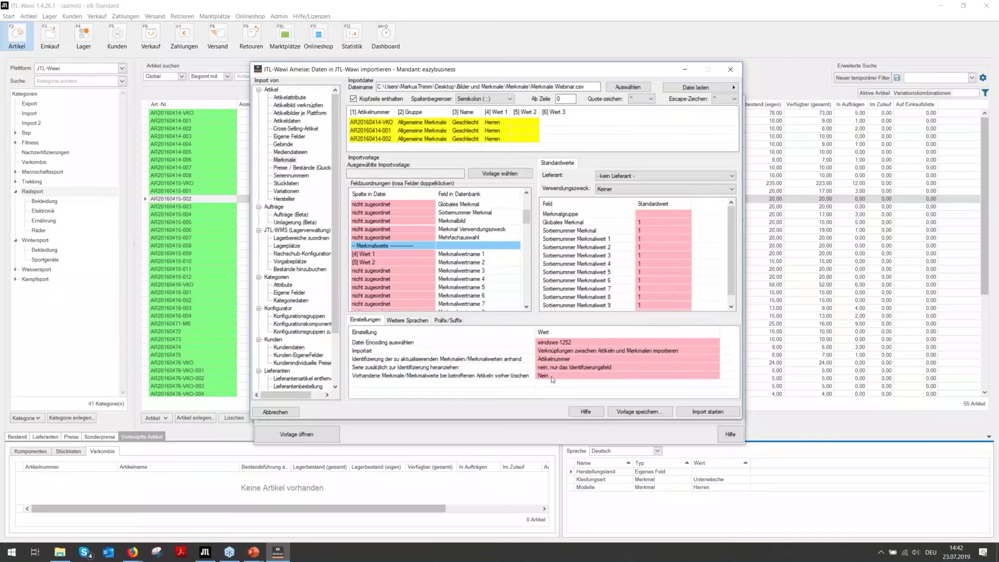
pyautogui.click(551, 376)
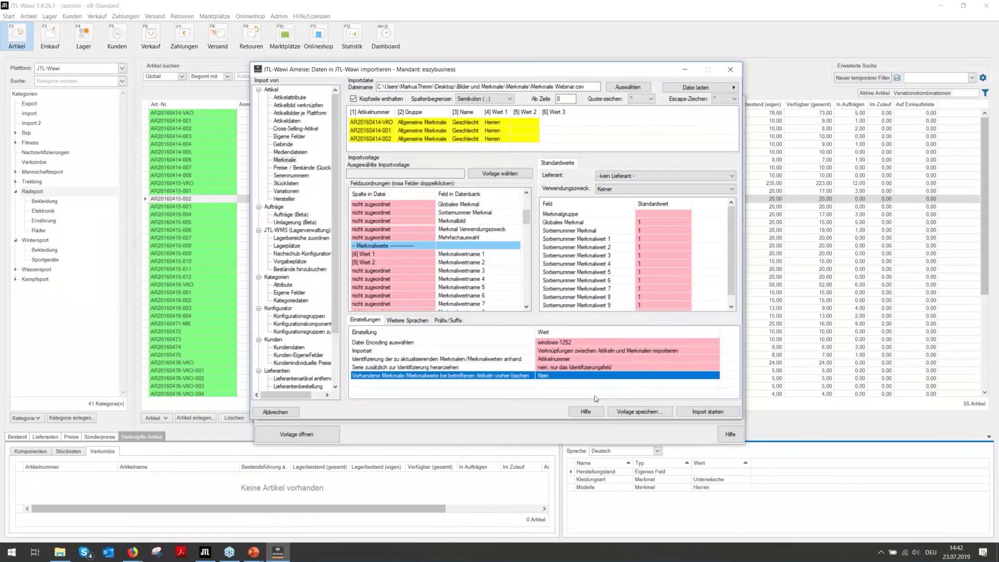
# Save the import configuration as a new template named Beispiel and check that it is listed among the selectable templates.
pyautogui.click(624, 415)
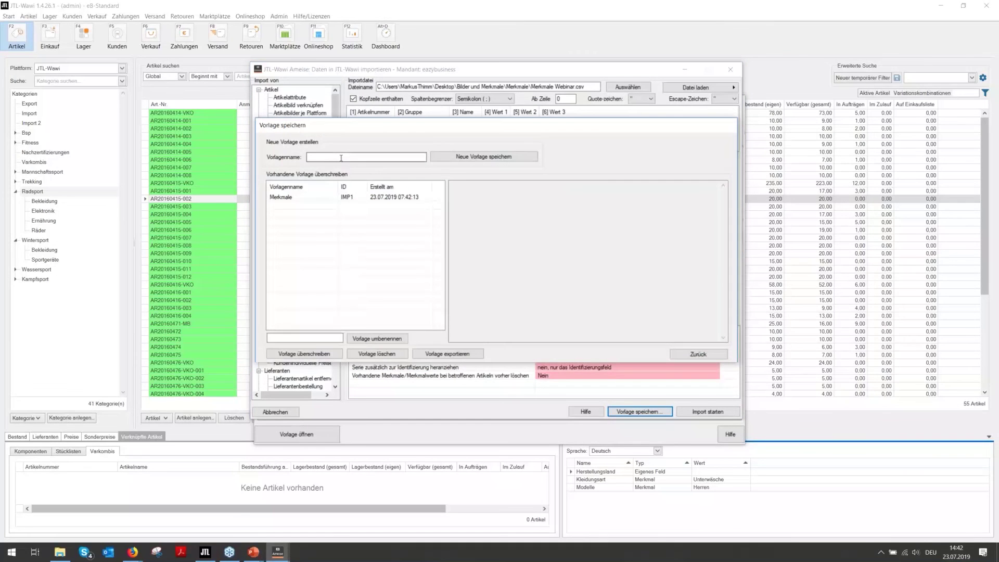
pyautogui.click(345, 156)
pyautogui.write('Beispiel')
pyautogui.click(486, 158)
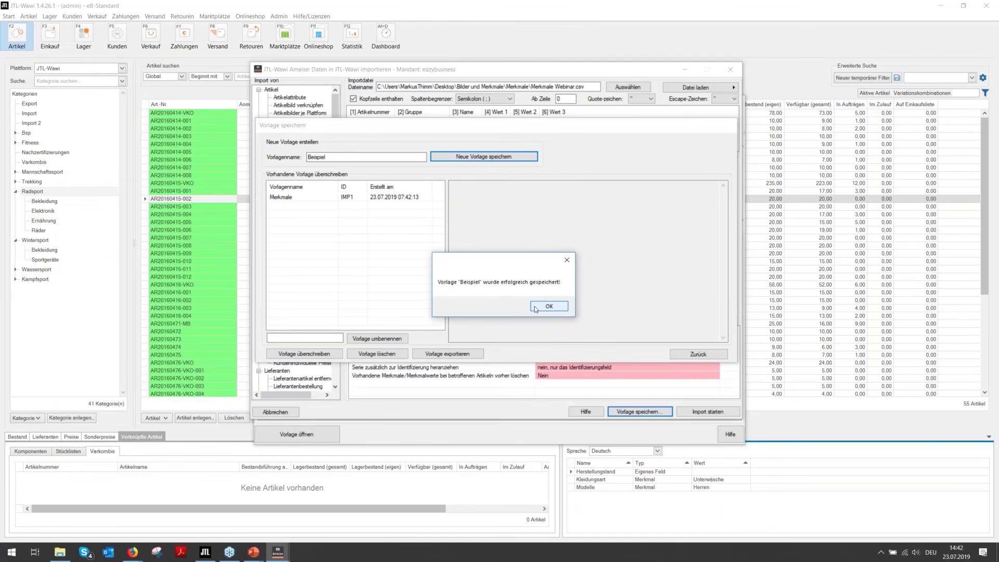
pyautogui.click(535, 307)
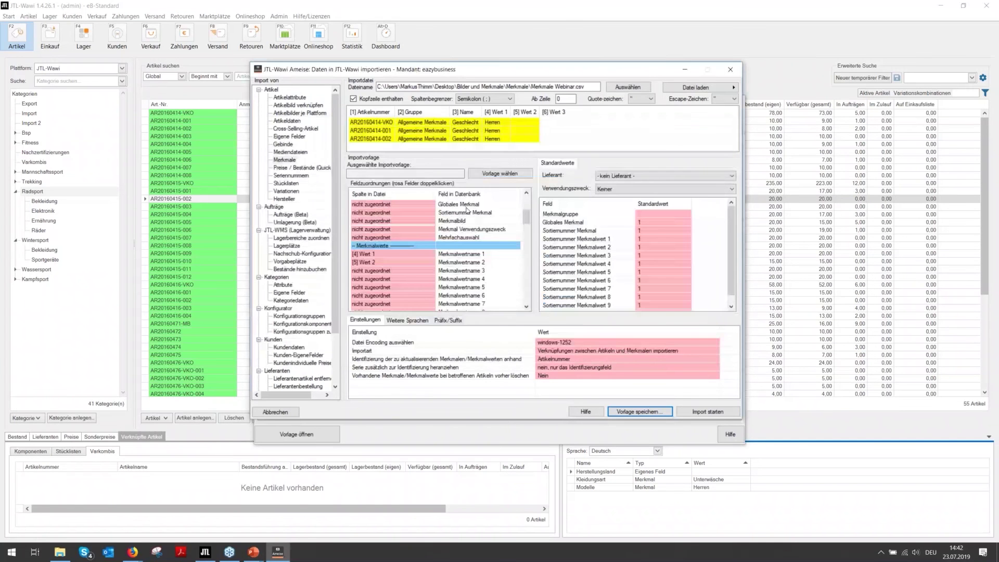
pyautogui.click(513, 176)
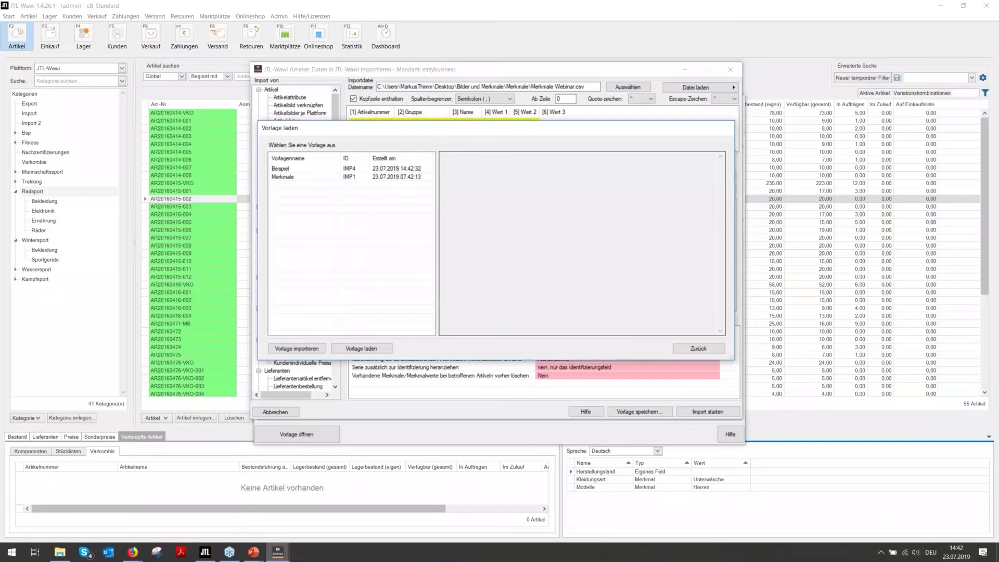
pyautogui.click(698, 349)
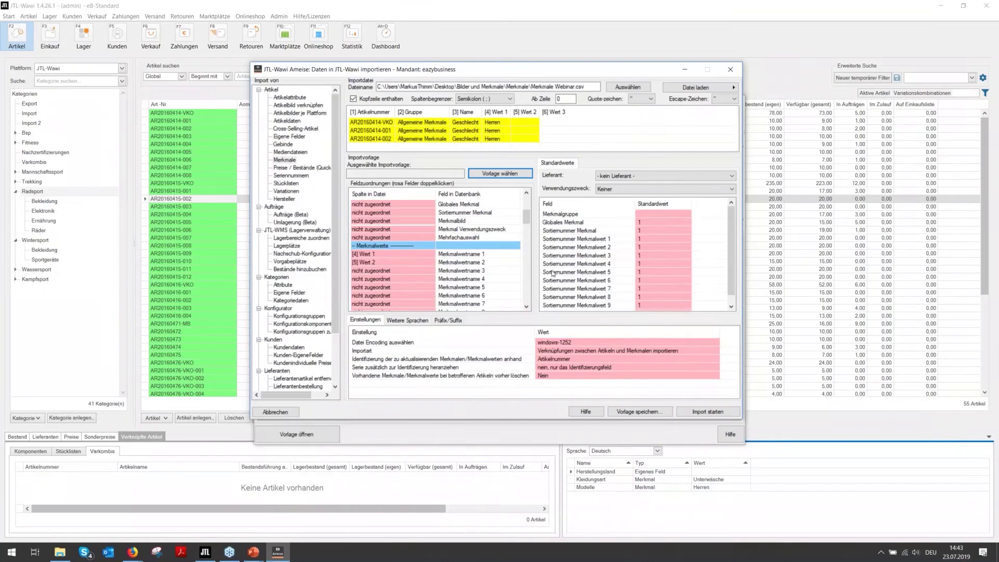
# Do a test run of the Merkmale import and examine the first record in its report.
pyautogui.click(693, 415)
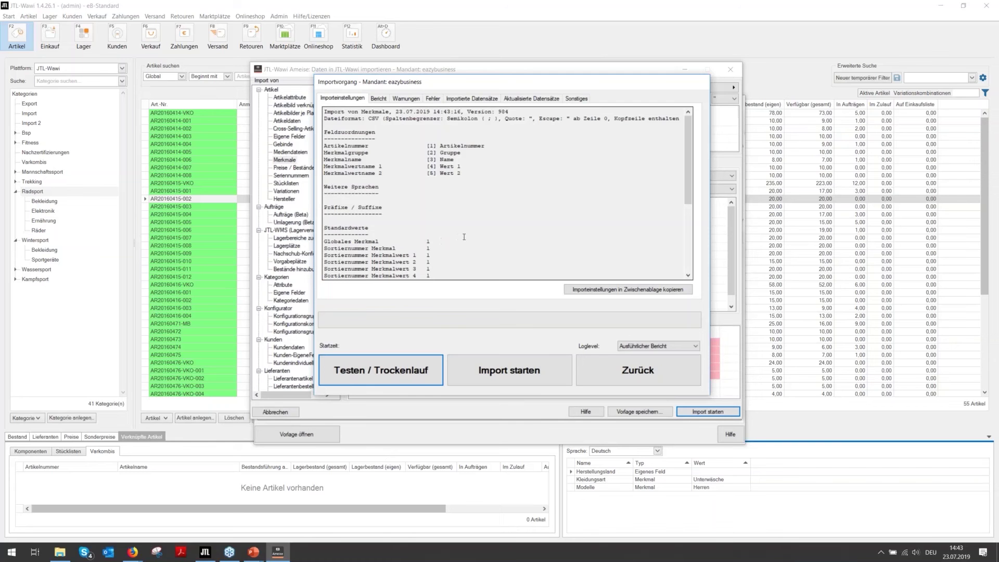
pyautogui.click(415, 383)
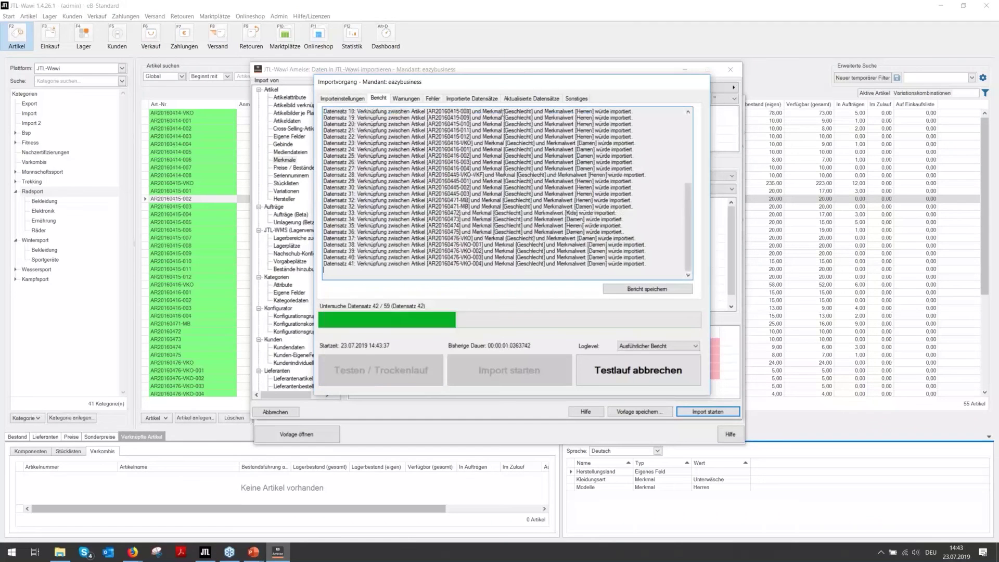
pyautogui.scroll(12, 381, 270)
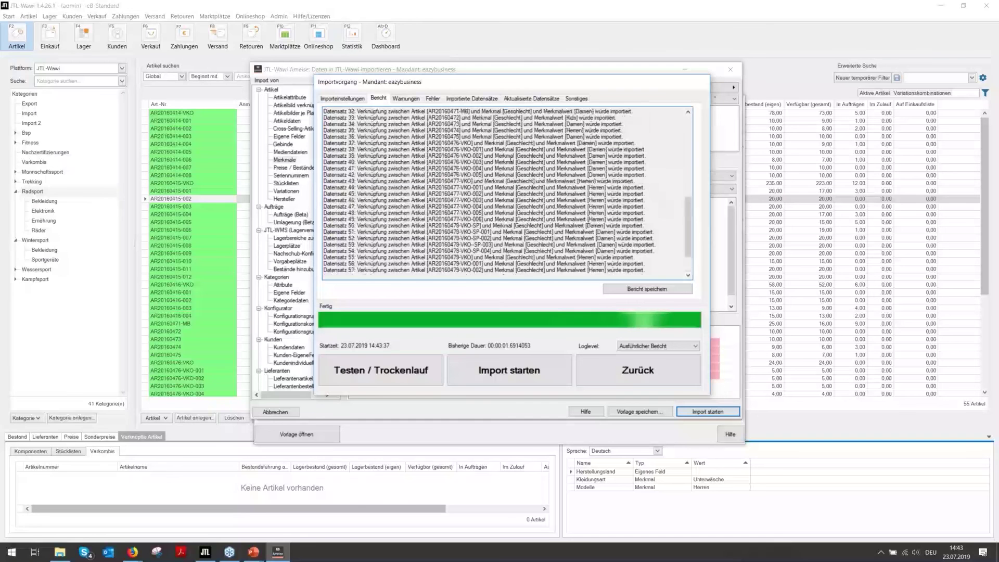
pyautogui.moveTo(355, 131); pyautogui.dragTo(635, 130)
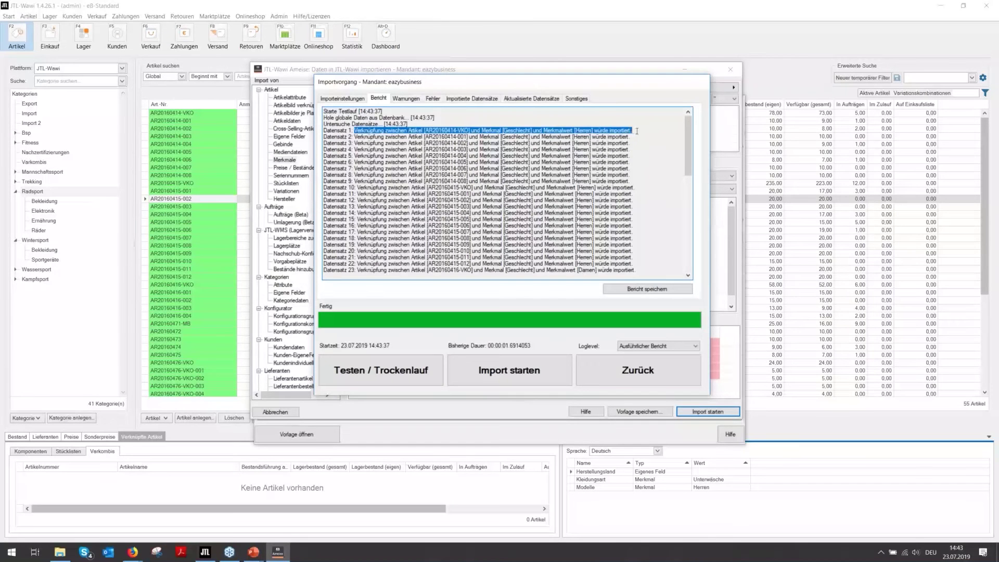
# Run the actual Merkmale import and close the JTL-Ameise windows to return to the article overview.
pyautogui.click(489, 375)
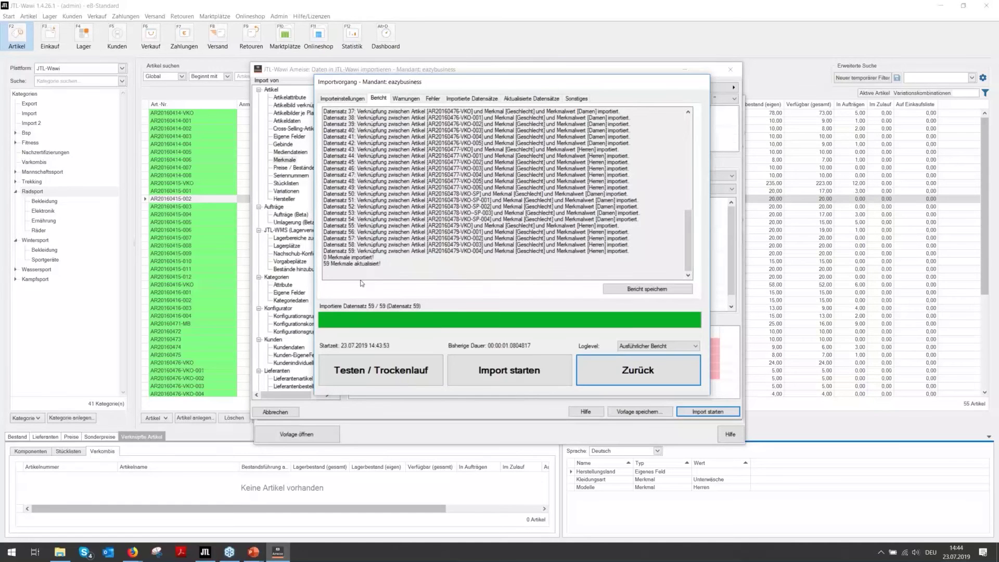
pyautogui.click(673, 385)
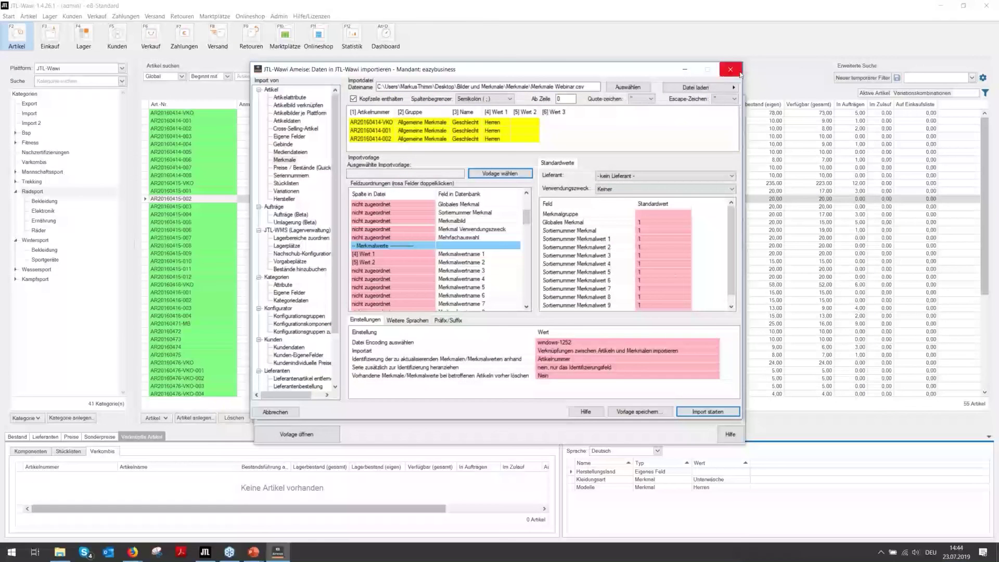
pyautogui.click(732, 74)
pyautogui.click(733, 102)
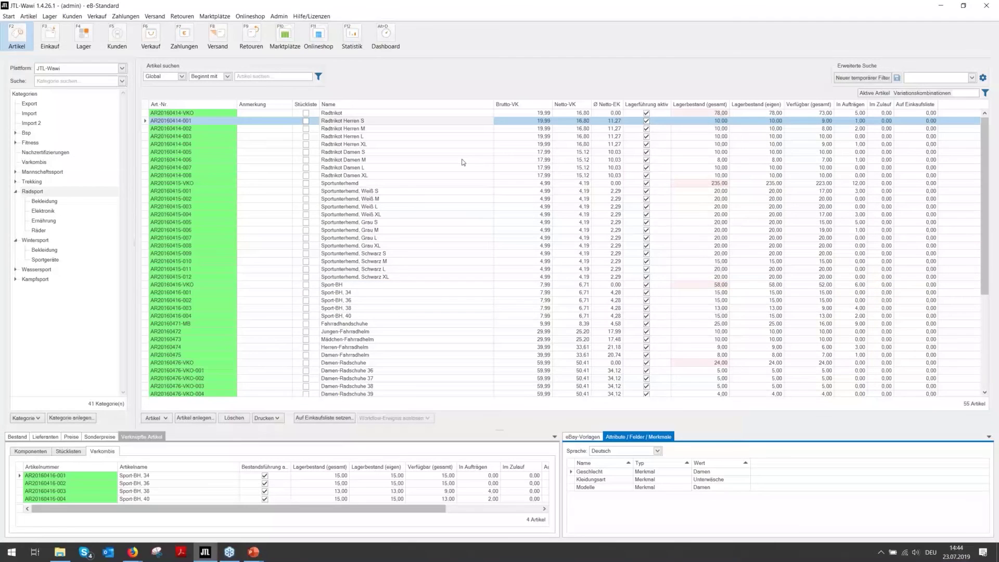
pyautogui.press('Return')
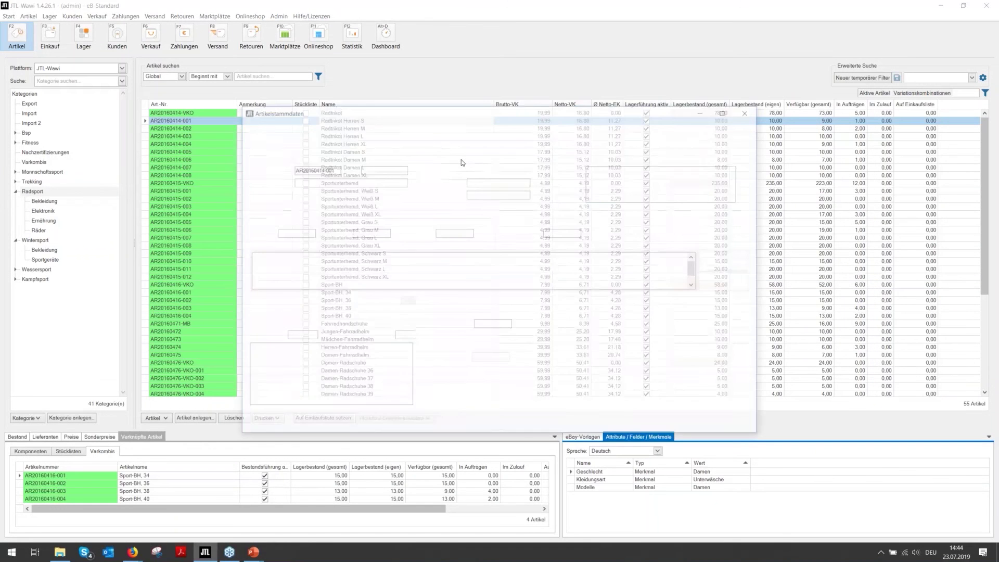
pyautogui.click(437, 149)
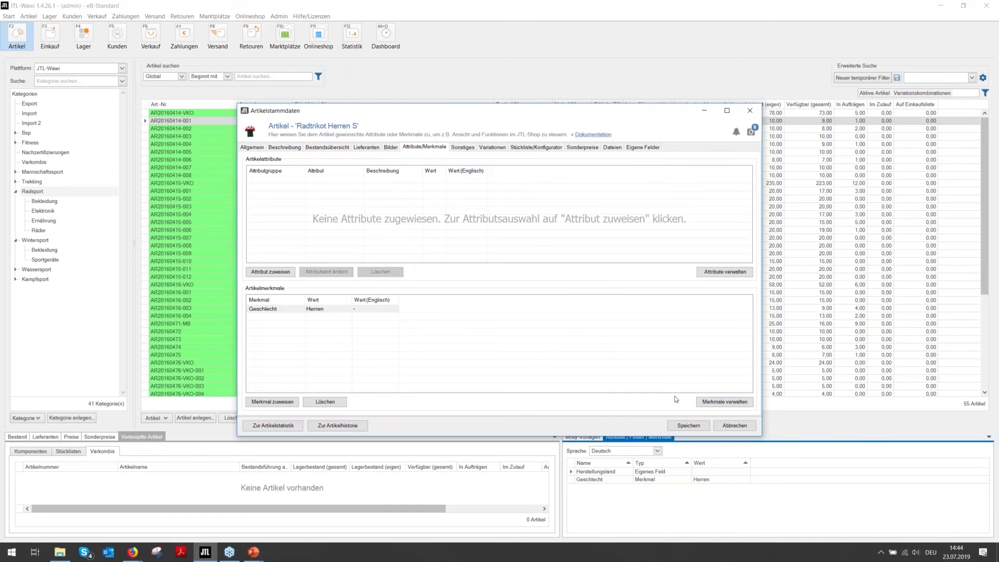
pyautogui.click(711, 405)
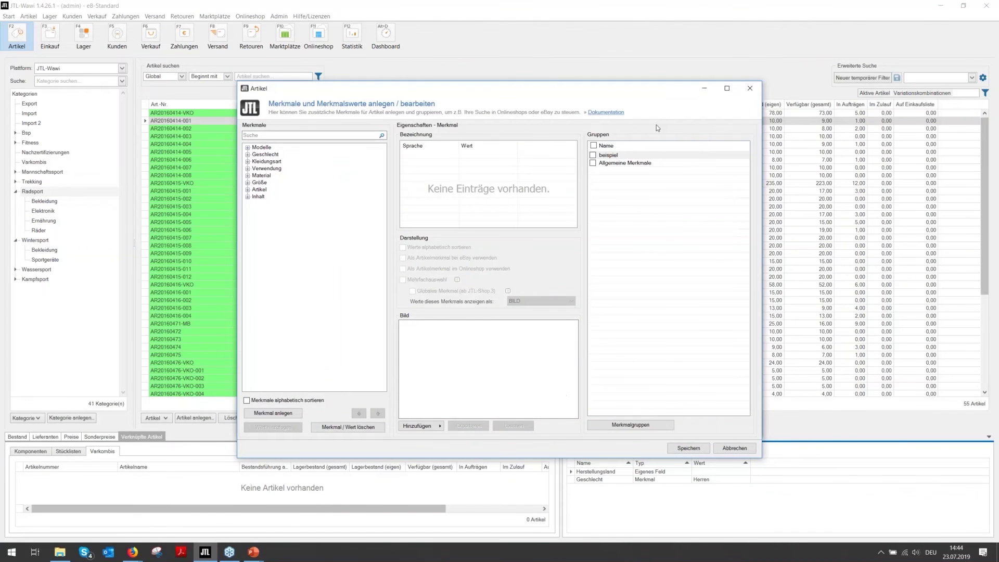
pyautogui.click(750, 92)
pyautogui.click(749, 112)
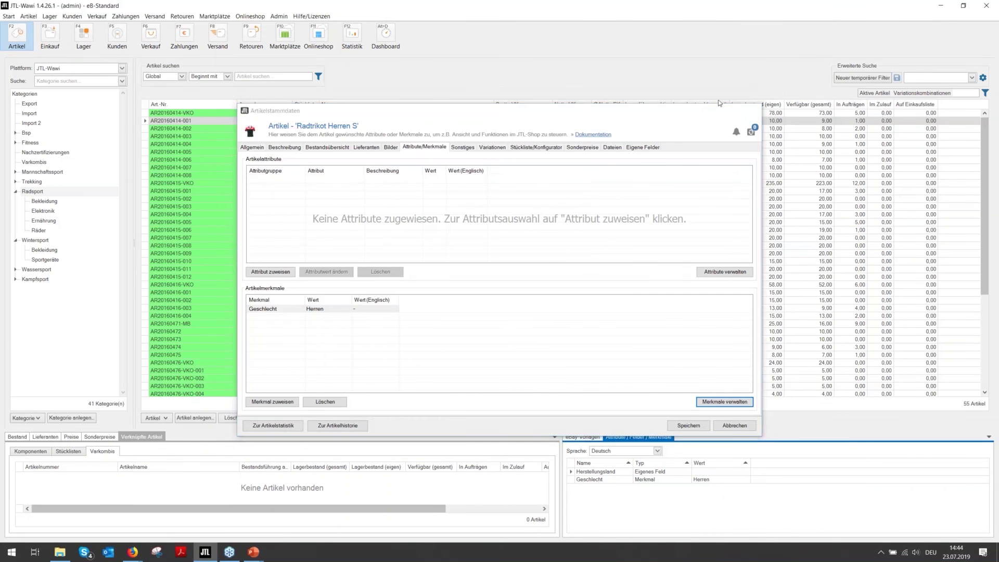
# Open the general Merkmale management and examine the Merkmal Geschlecht with its values Herren and Kids.
pyautogui.click(31, 18)
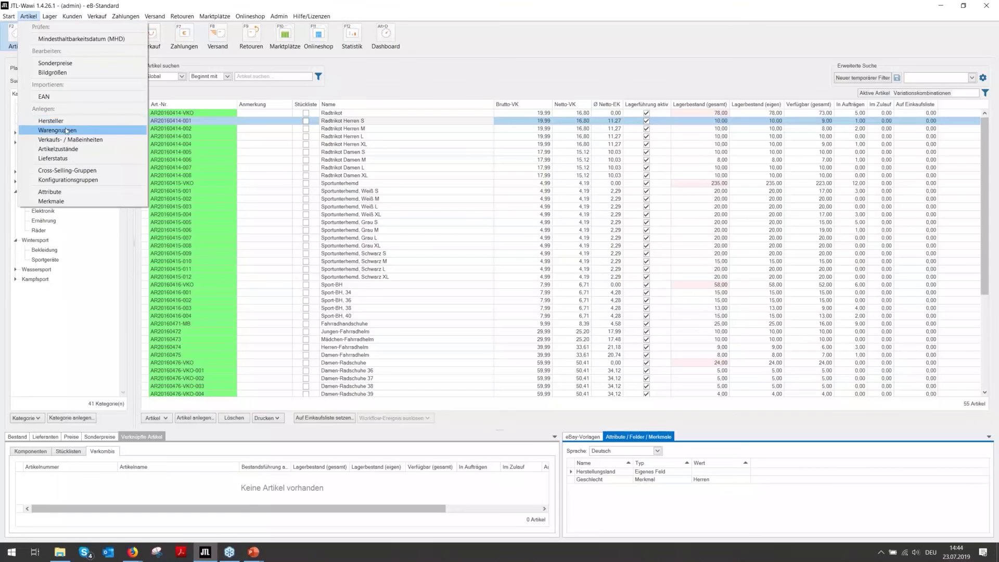
pyautogui.click(63, 201)
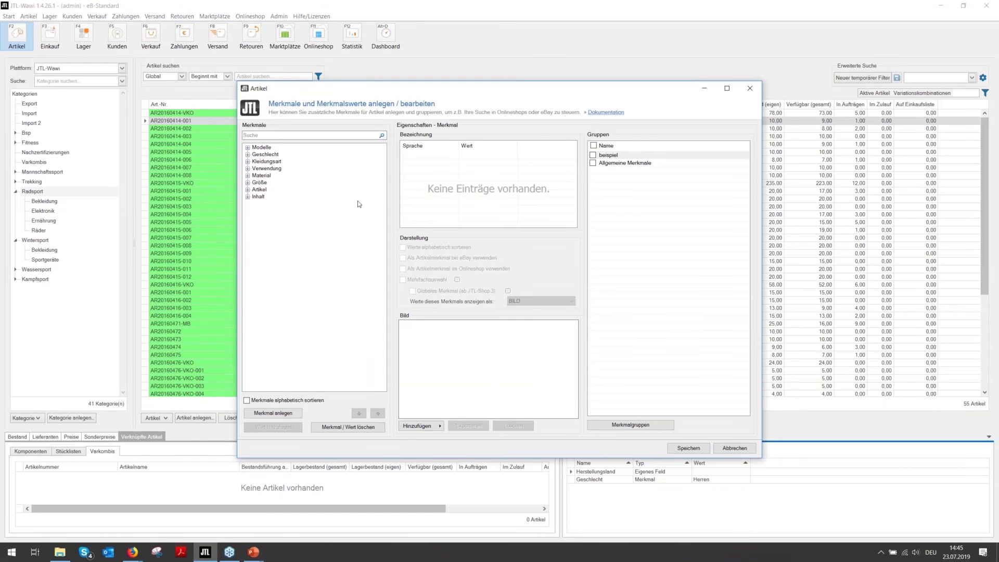
pyautogui.click(247, 155)
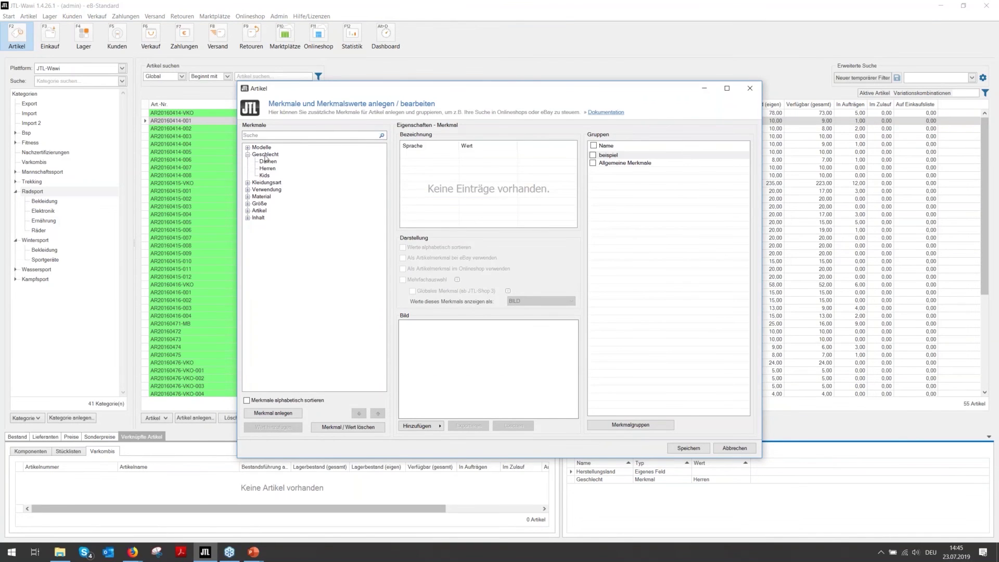
pyautogui.click(265, 155)
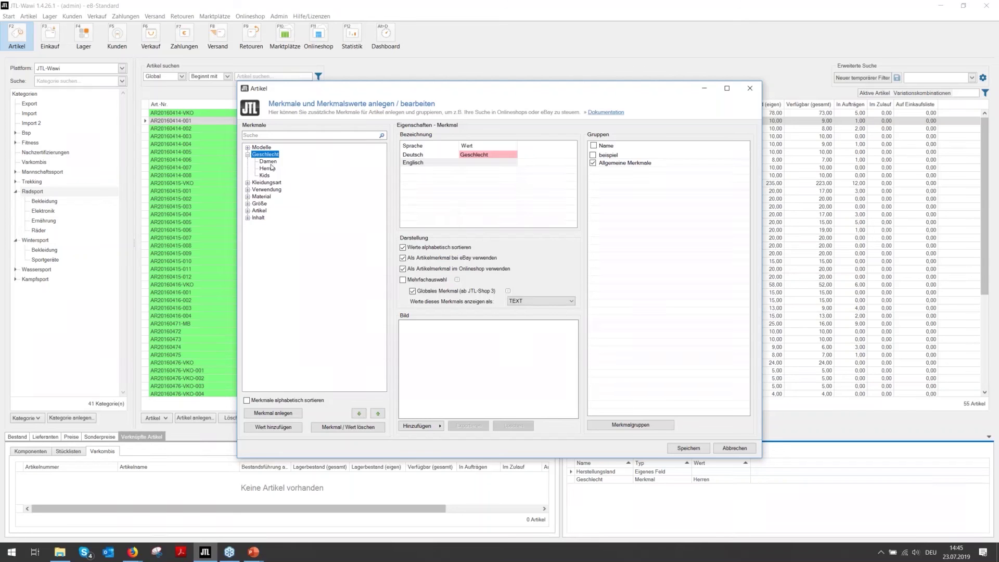
pyautogui.click(269, 168)
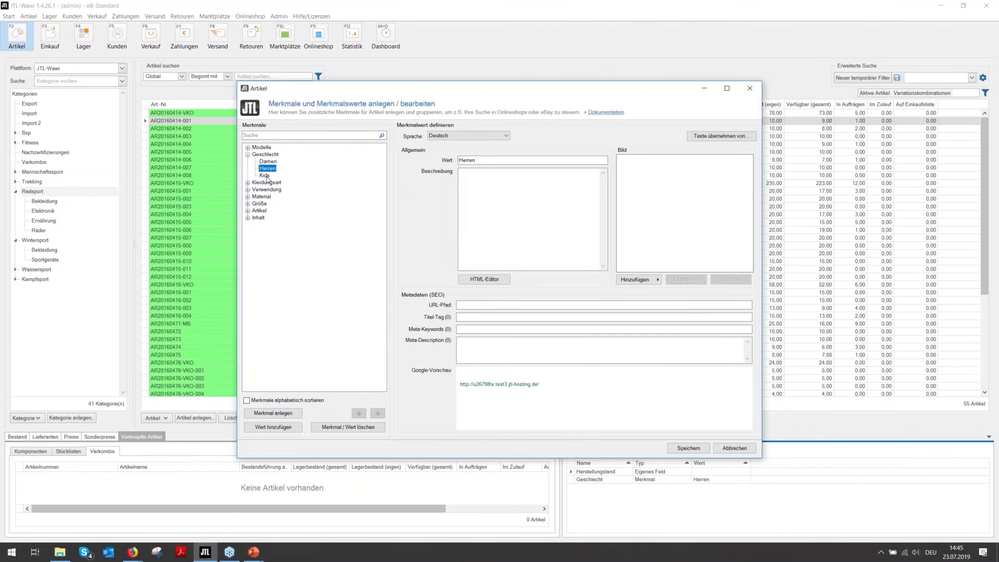
pyautogui.click(265, 175)
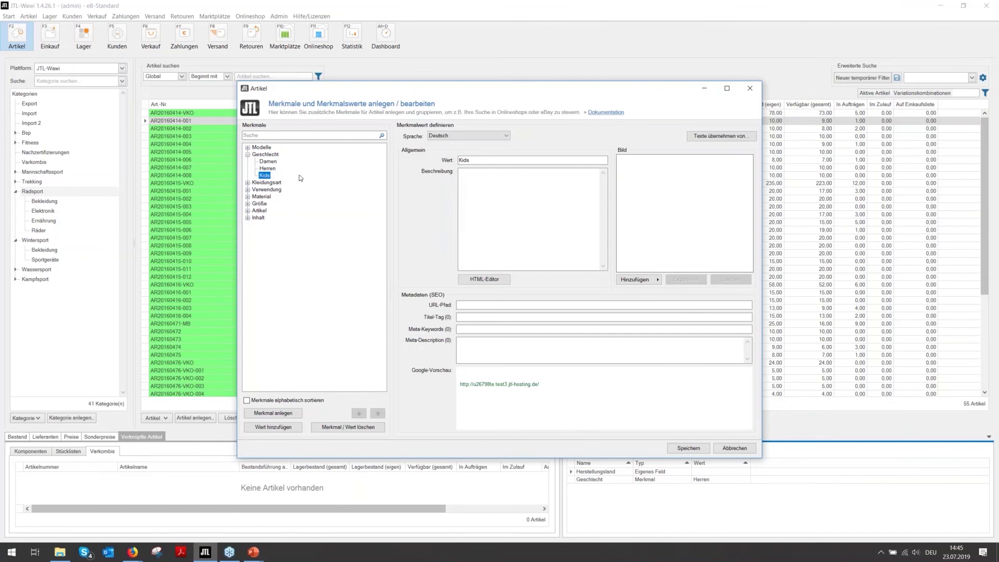
# Check the group assignment of the Merkmal Modelle and expand all remaining Merkmale to view their values.
pyautogui.click(263, 149)
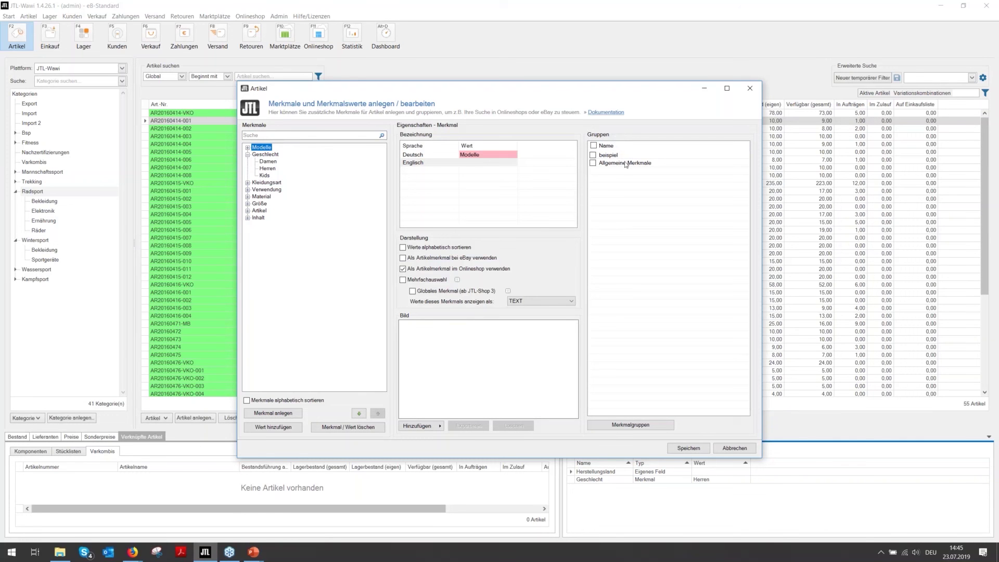
pyautogui.click(594, 163)
pyautogui.click(596, 172)
pyautogui.click(248, 147)
pyautogui.click(248, 203)
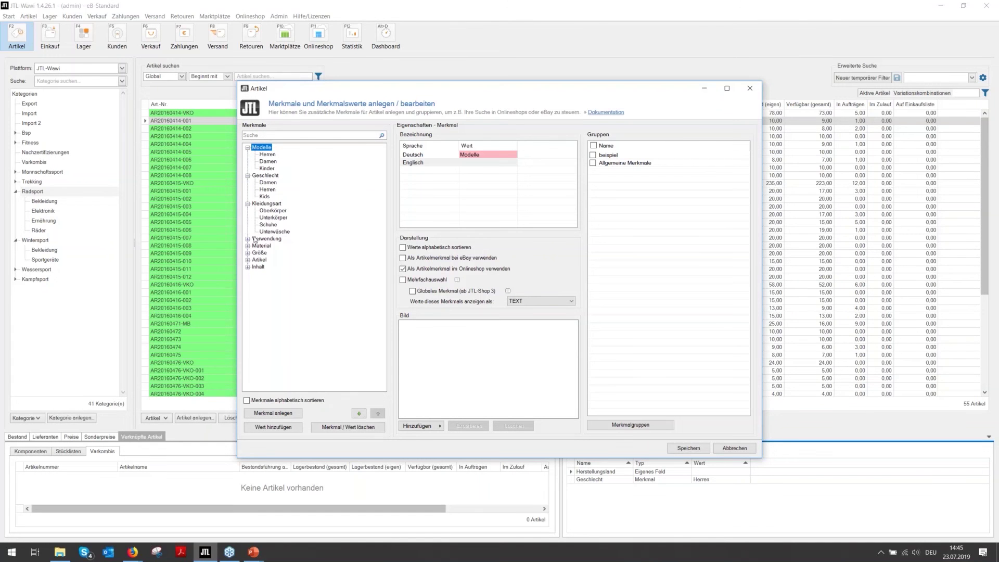
pyautogui.click(248, 239)
pyautogui.click(248, 259)
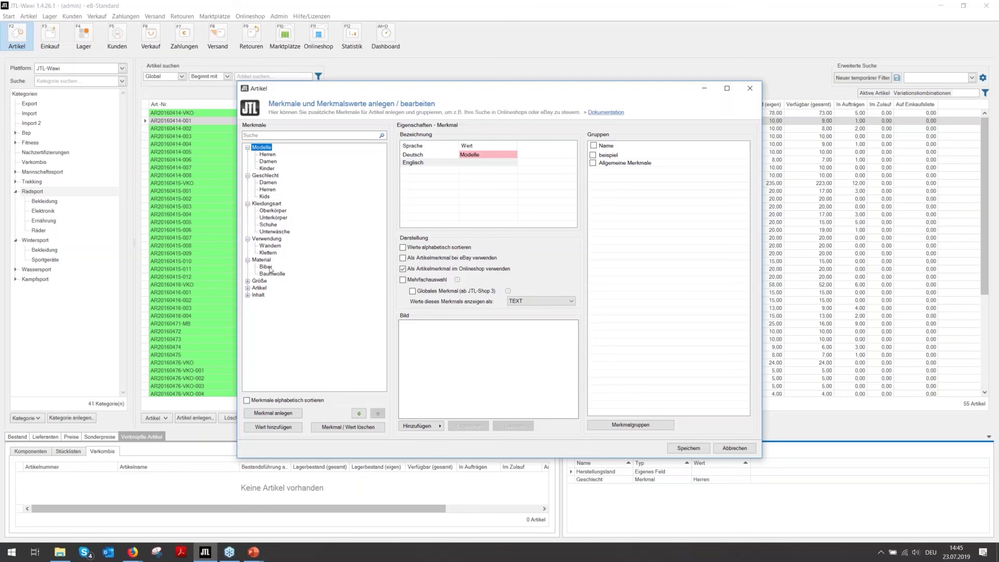
pyautogui.click(248, 281)
pyautogui.click(248, 309)
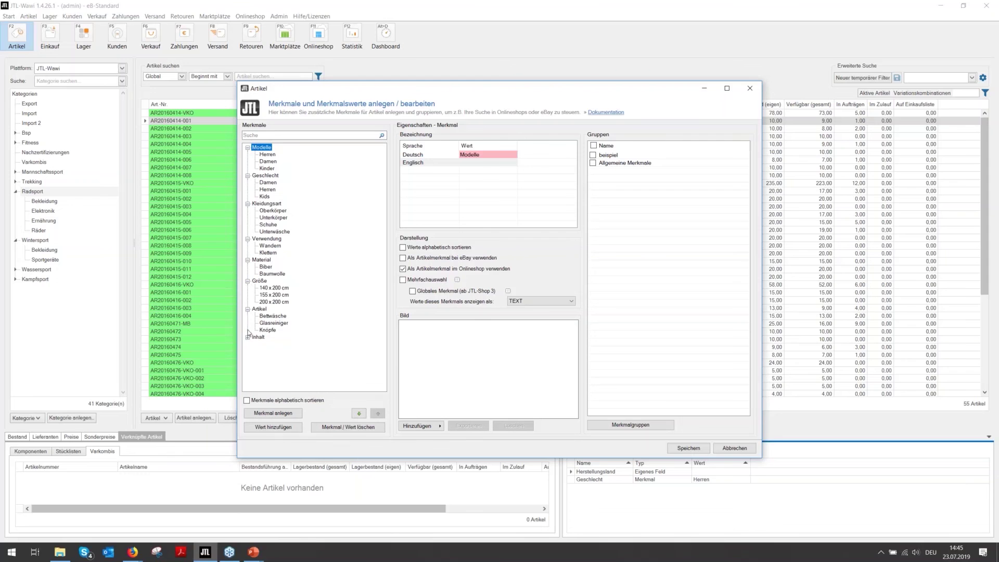
pyautogui.click(248, 337)
# Try enabling Mehrfachauswahl for the Merkmal Geschlecht, view the display options for its values, and close the window without saving.
pyautogui.click(267, 176)
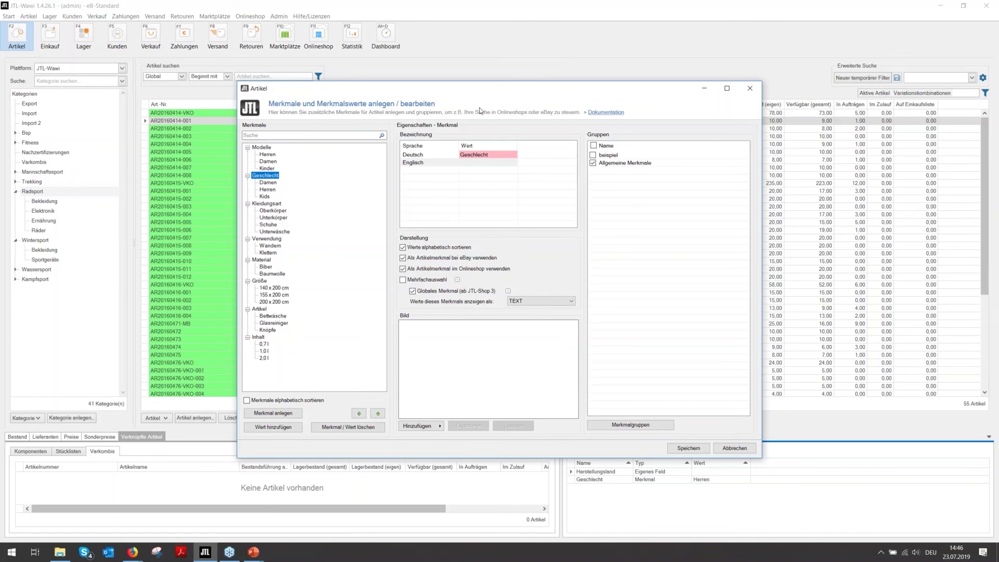
pyautogui.moveTo(480, 111)
pyautogui.mouseDown()
pyautogui.moveTo(476, 127)
pyautogui.moveTo(468, 85)
pyautogui.moveTo(473, 97)
pyautogui.mouseUp()
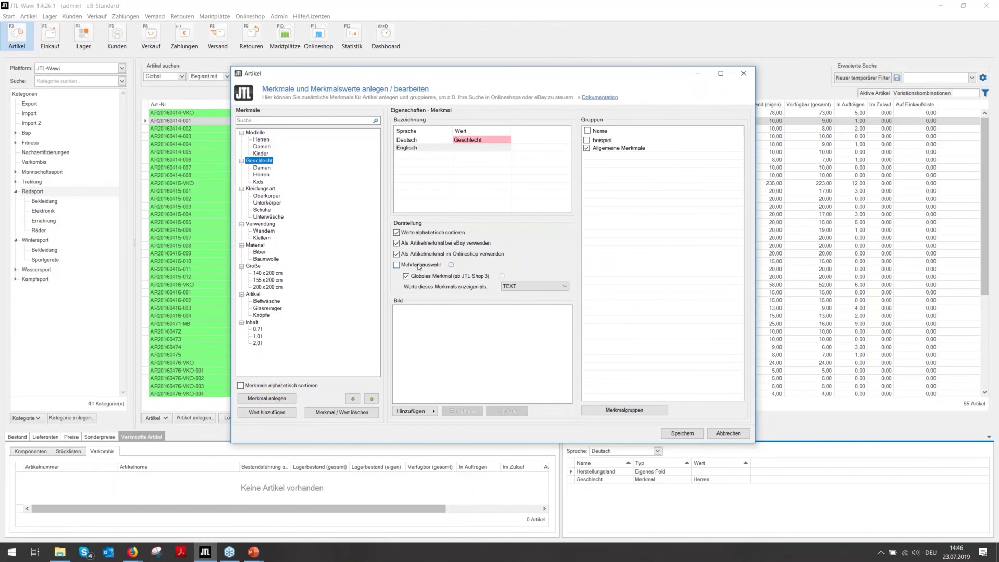
pyautogui.click(397, 265)
pyautogui.click(270, 161)
pyautogui.click(567, 288)
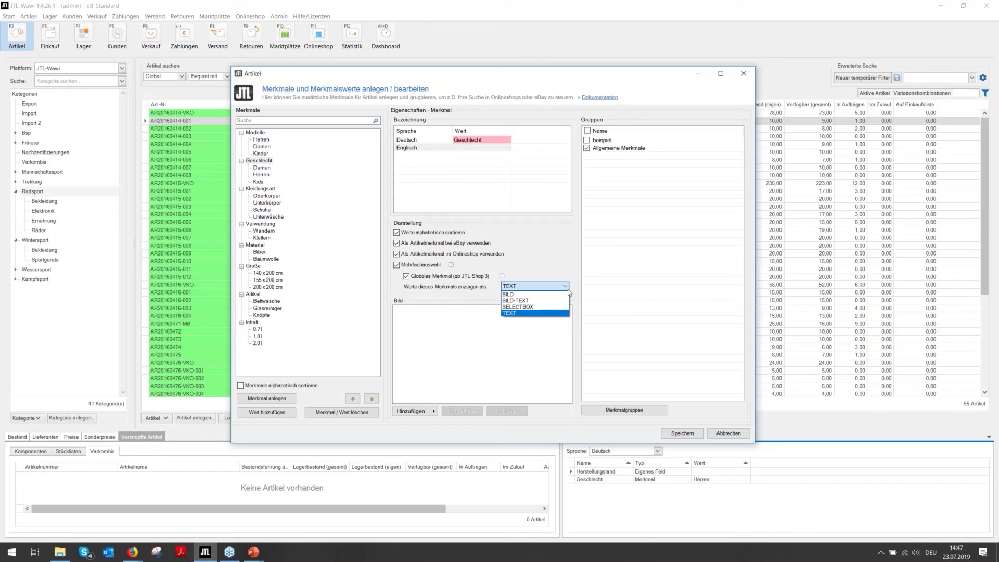
pyautogui.click(568, 288)
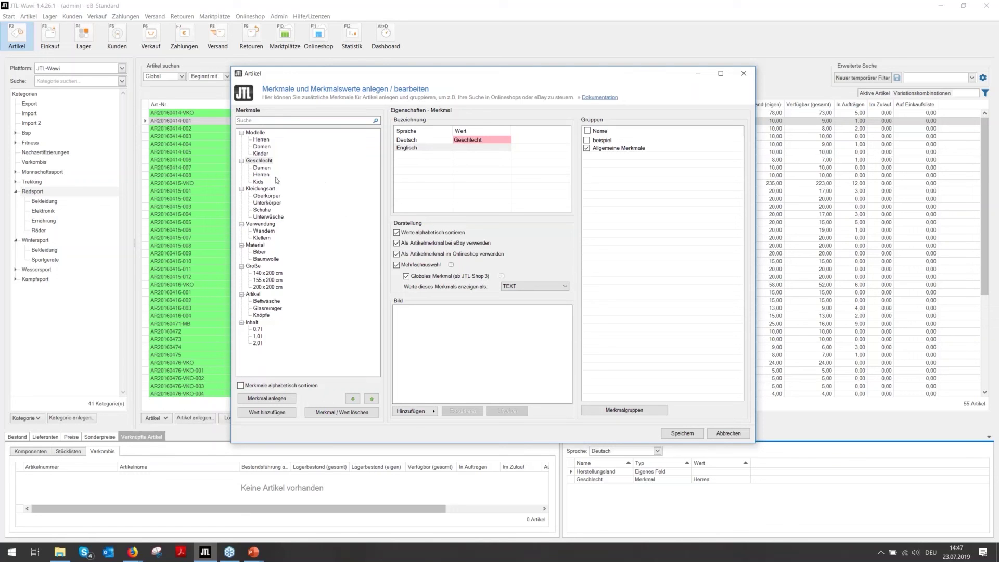
pyautogui.click(744, 78)
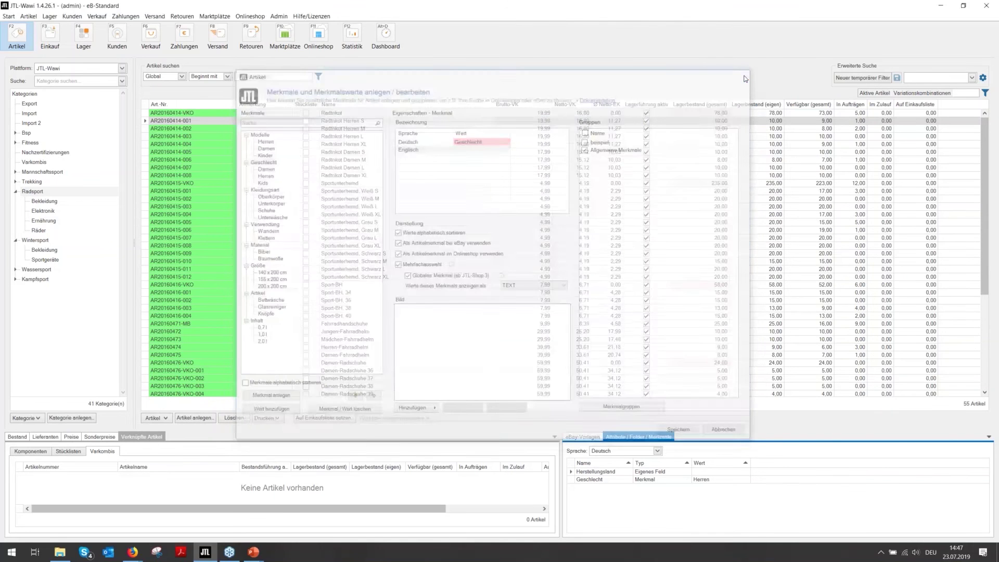
# Check the imported Merkmale of several Damen-Radschuhe articles and of Herren-Radschuhe 40 in the article overview.
pyautogui.scroll(-8, 362, 271)
pyautogui.scroll(-1, 363, 271)
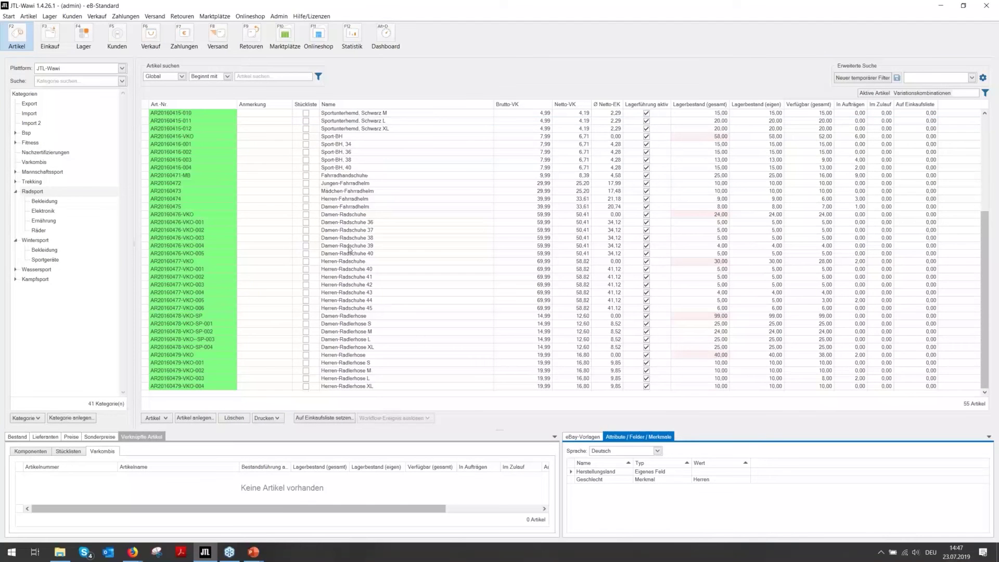
pyautogui.click(357, 246)
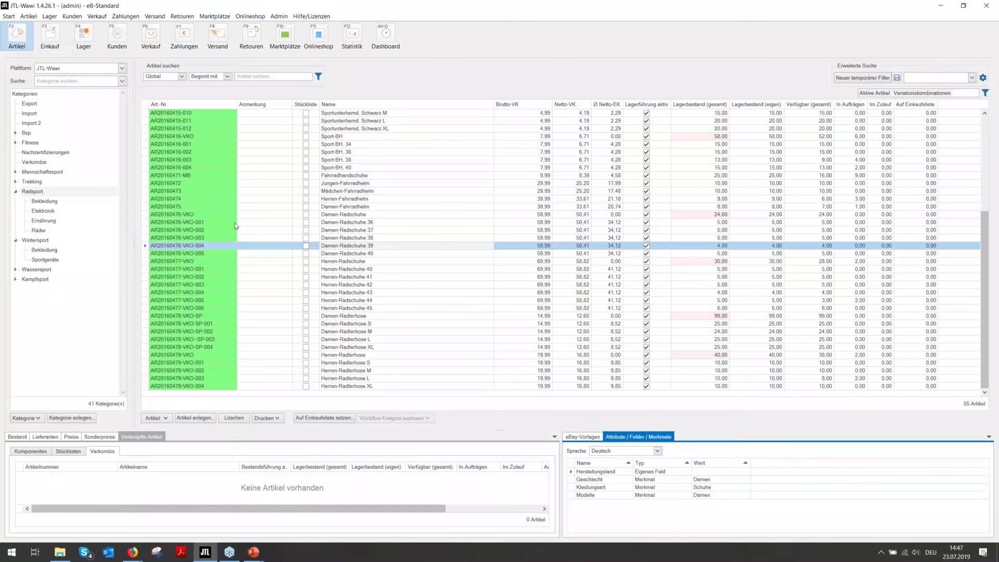
pyautogui.click(215, 214)
pyautogui.click(390, 240)
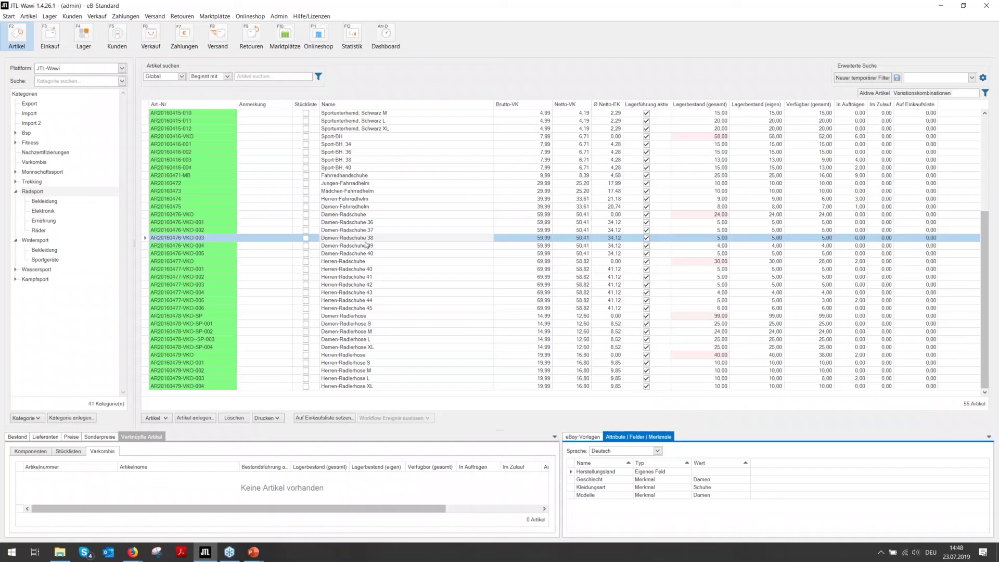
pyautogui.click(370, 270)
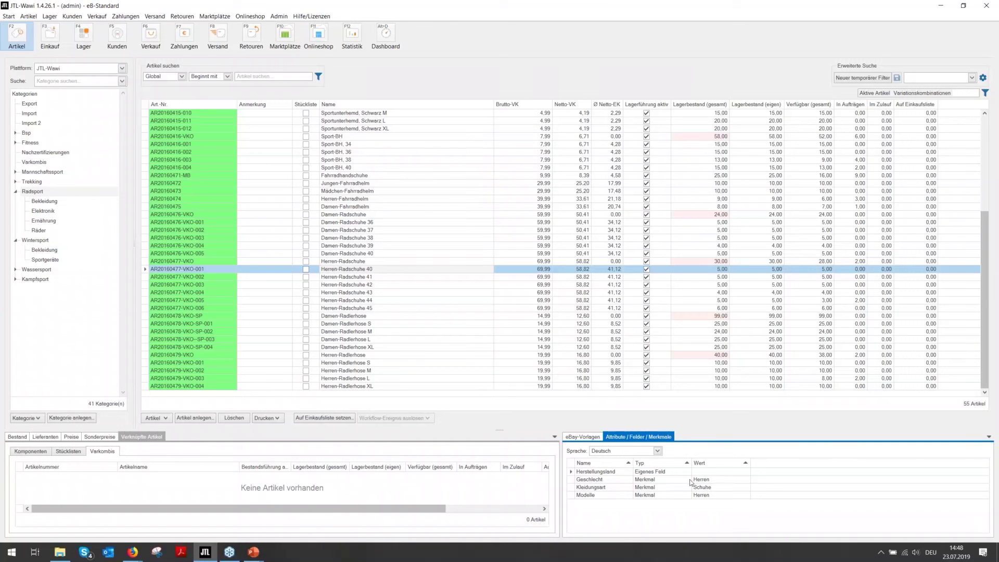
# Examine the Geschlecht, Kleidungsart and Modelle entries of Herren-Radschuhe 40.
pyautogui.click(596, 482)
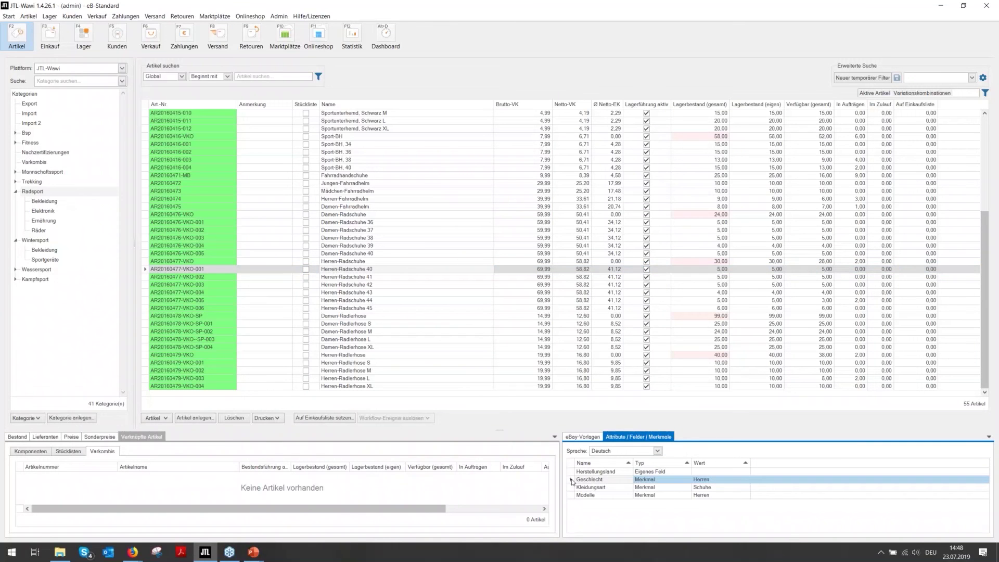
pyautogui.click(572, 490)
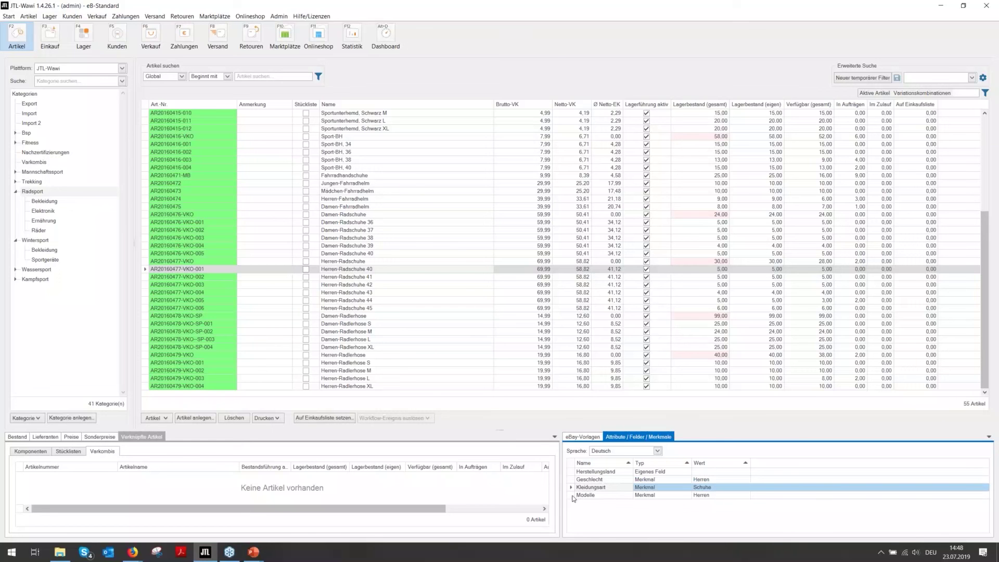
pyautogui.click(574, 497)
pyautogui.click(574, 480)
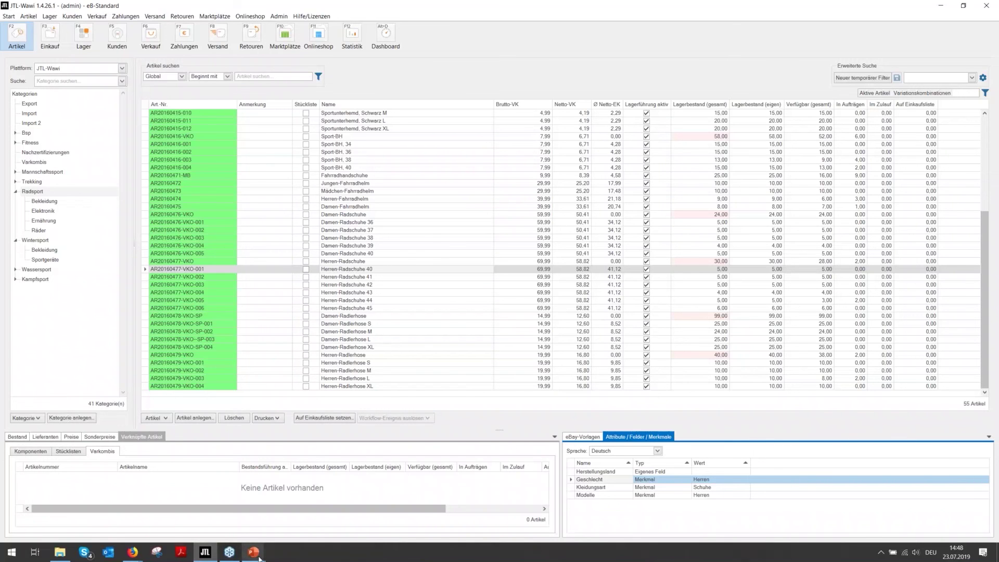
# Switch to the open PowerPoint presentation.
pyautogui.moveTo(255, 555)
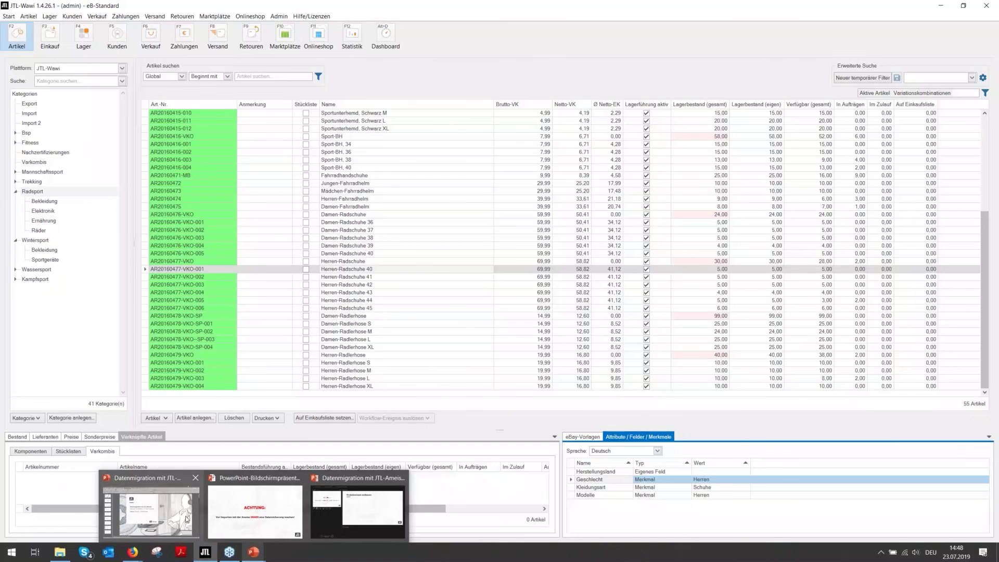